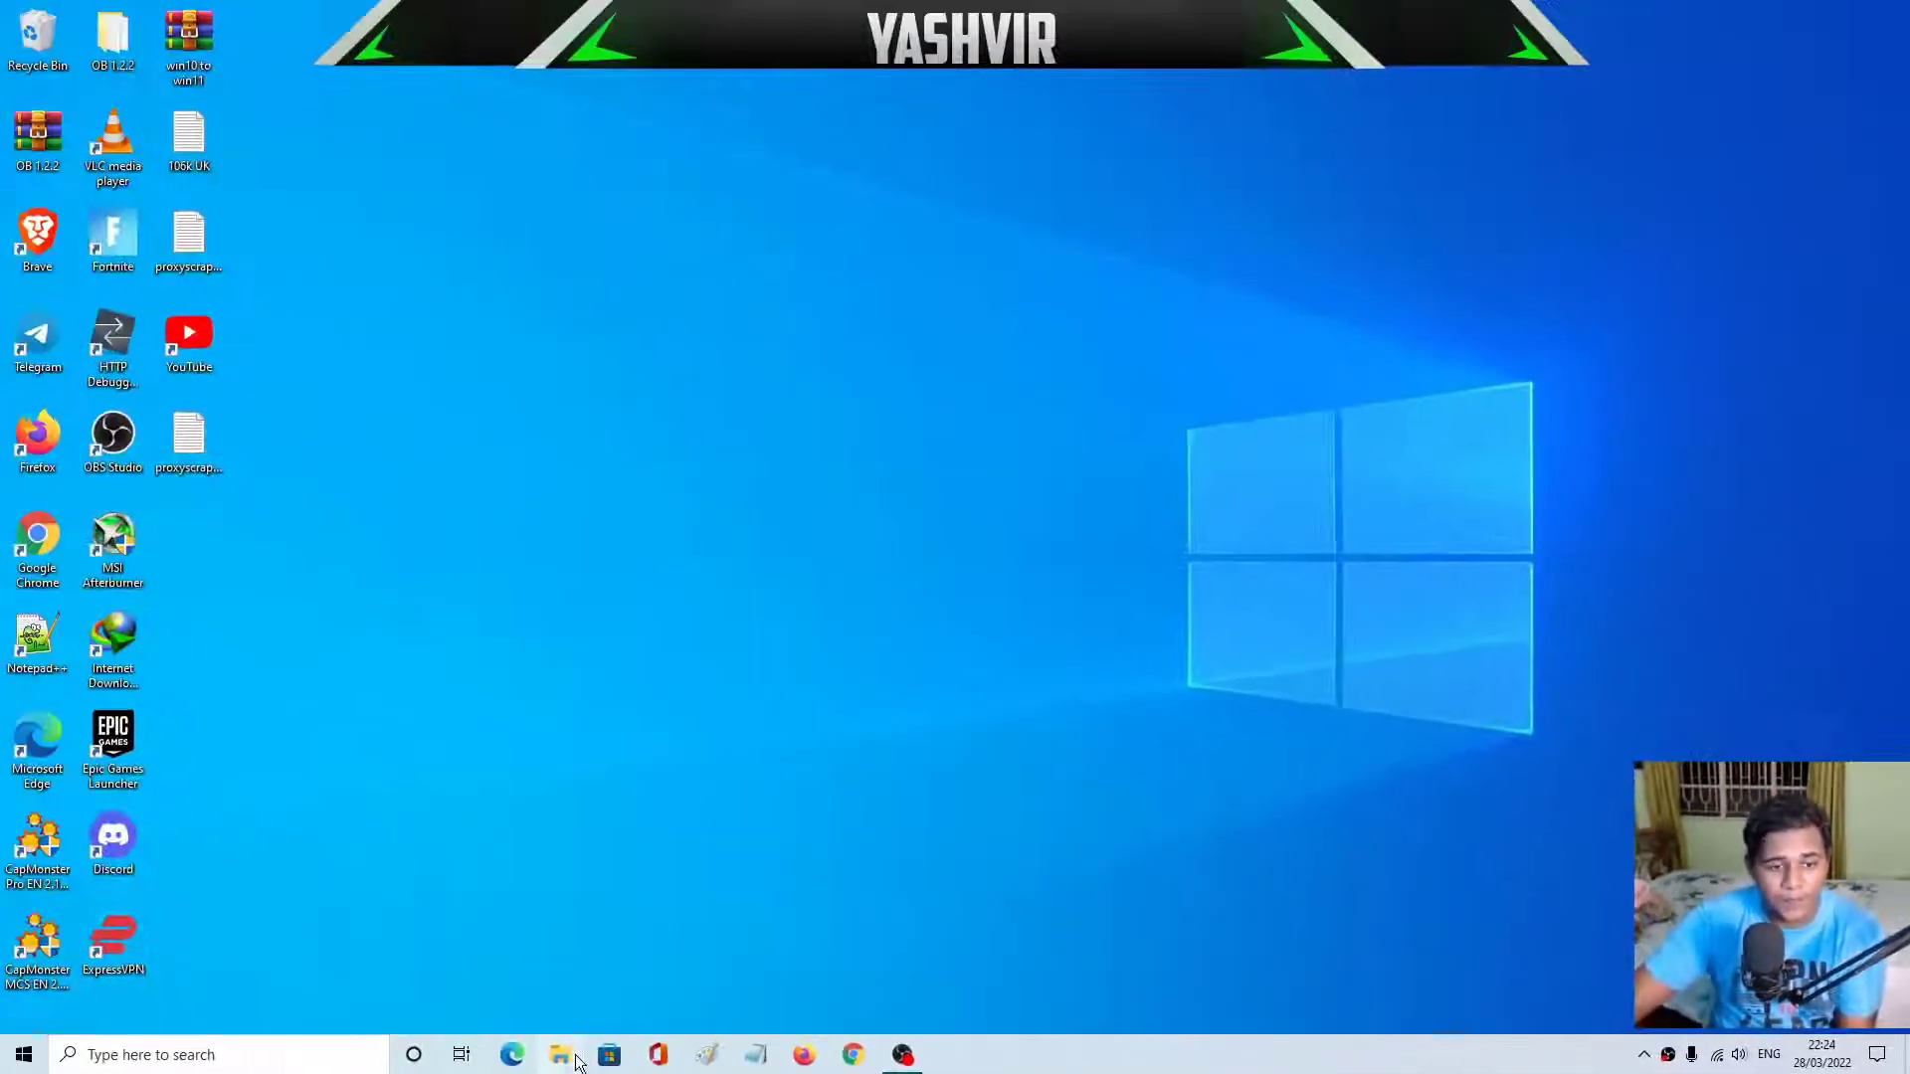
Open the Epic Games folder inside Program Files on Local Disk (C:) in File Explorer.
click(575, 1058)
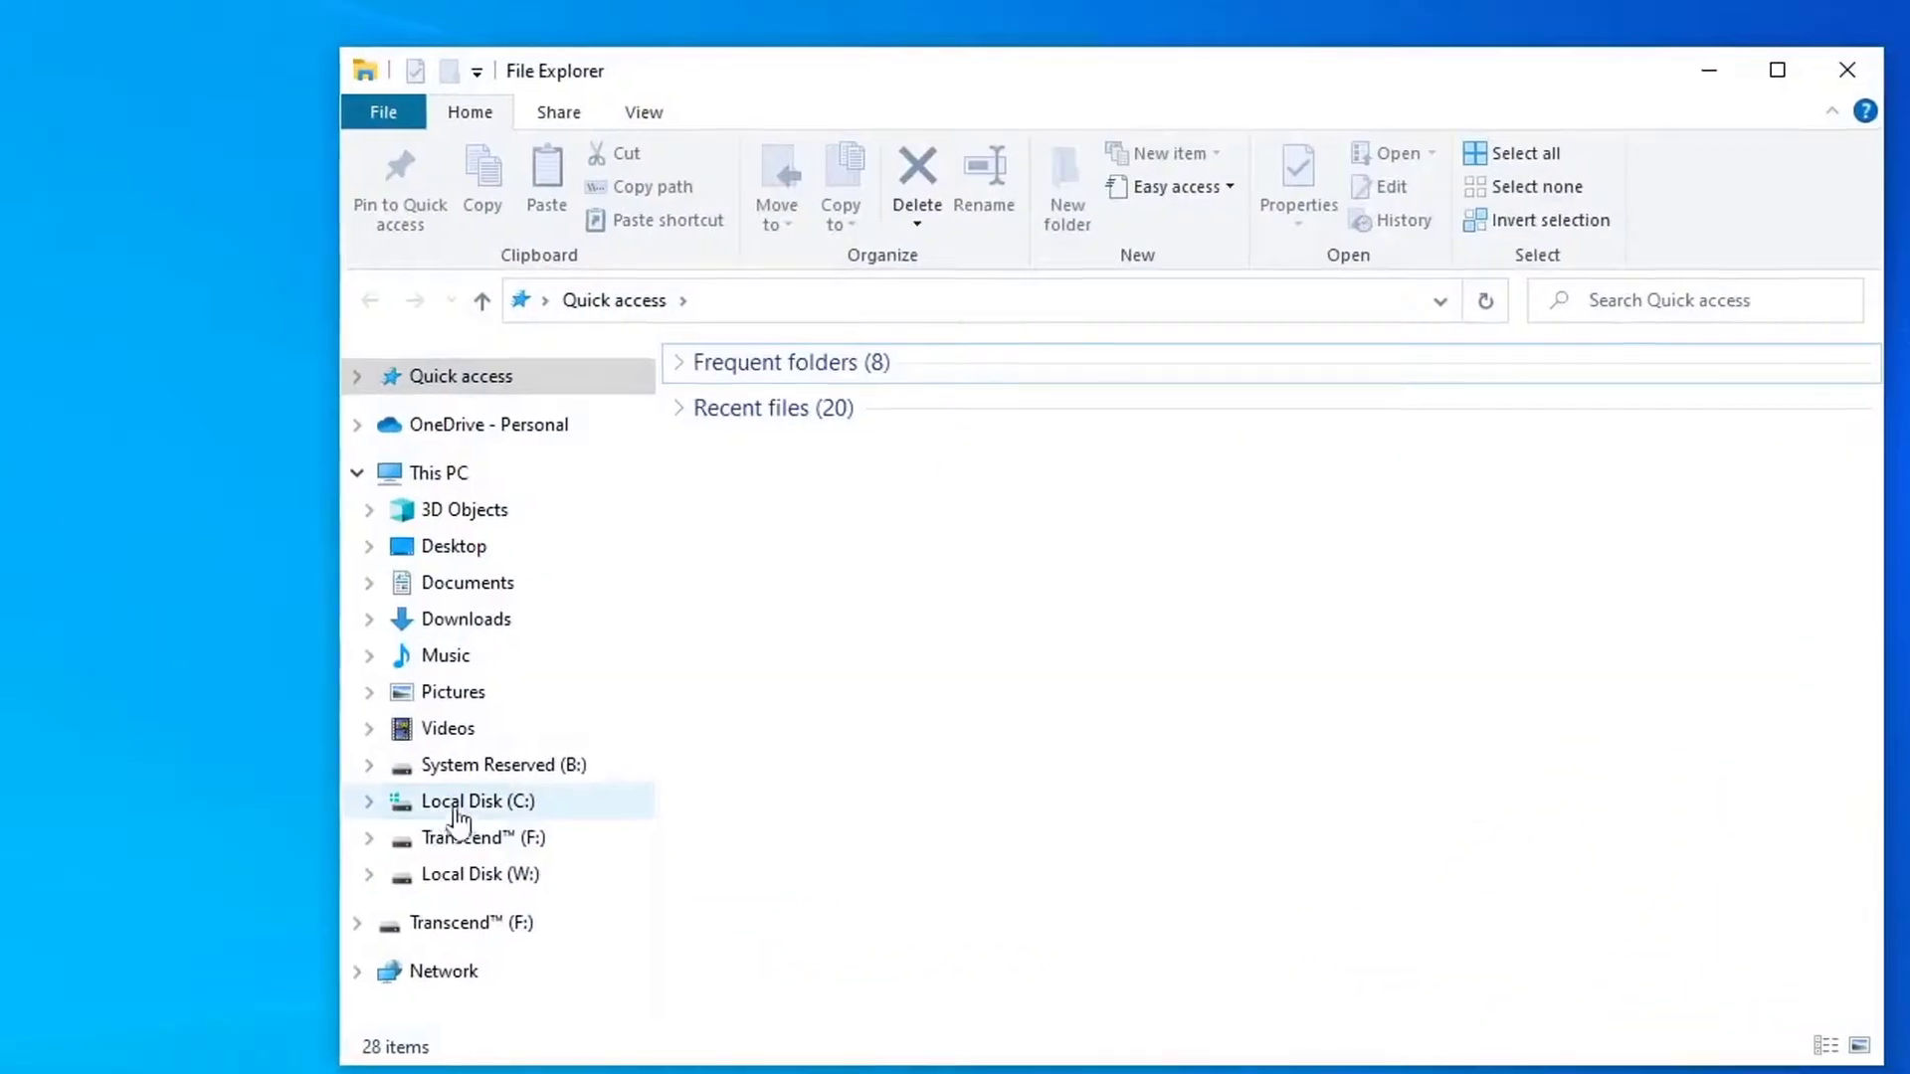
click(459, 808)
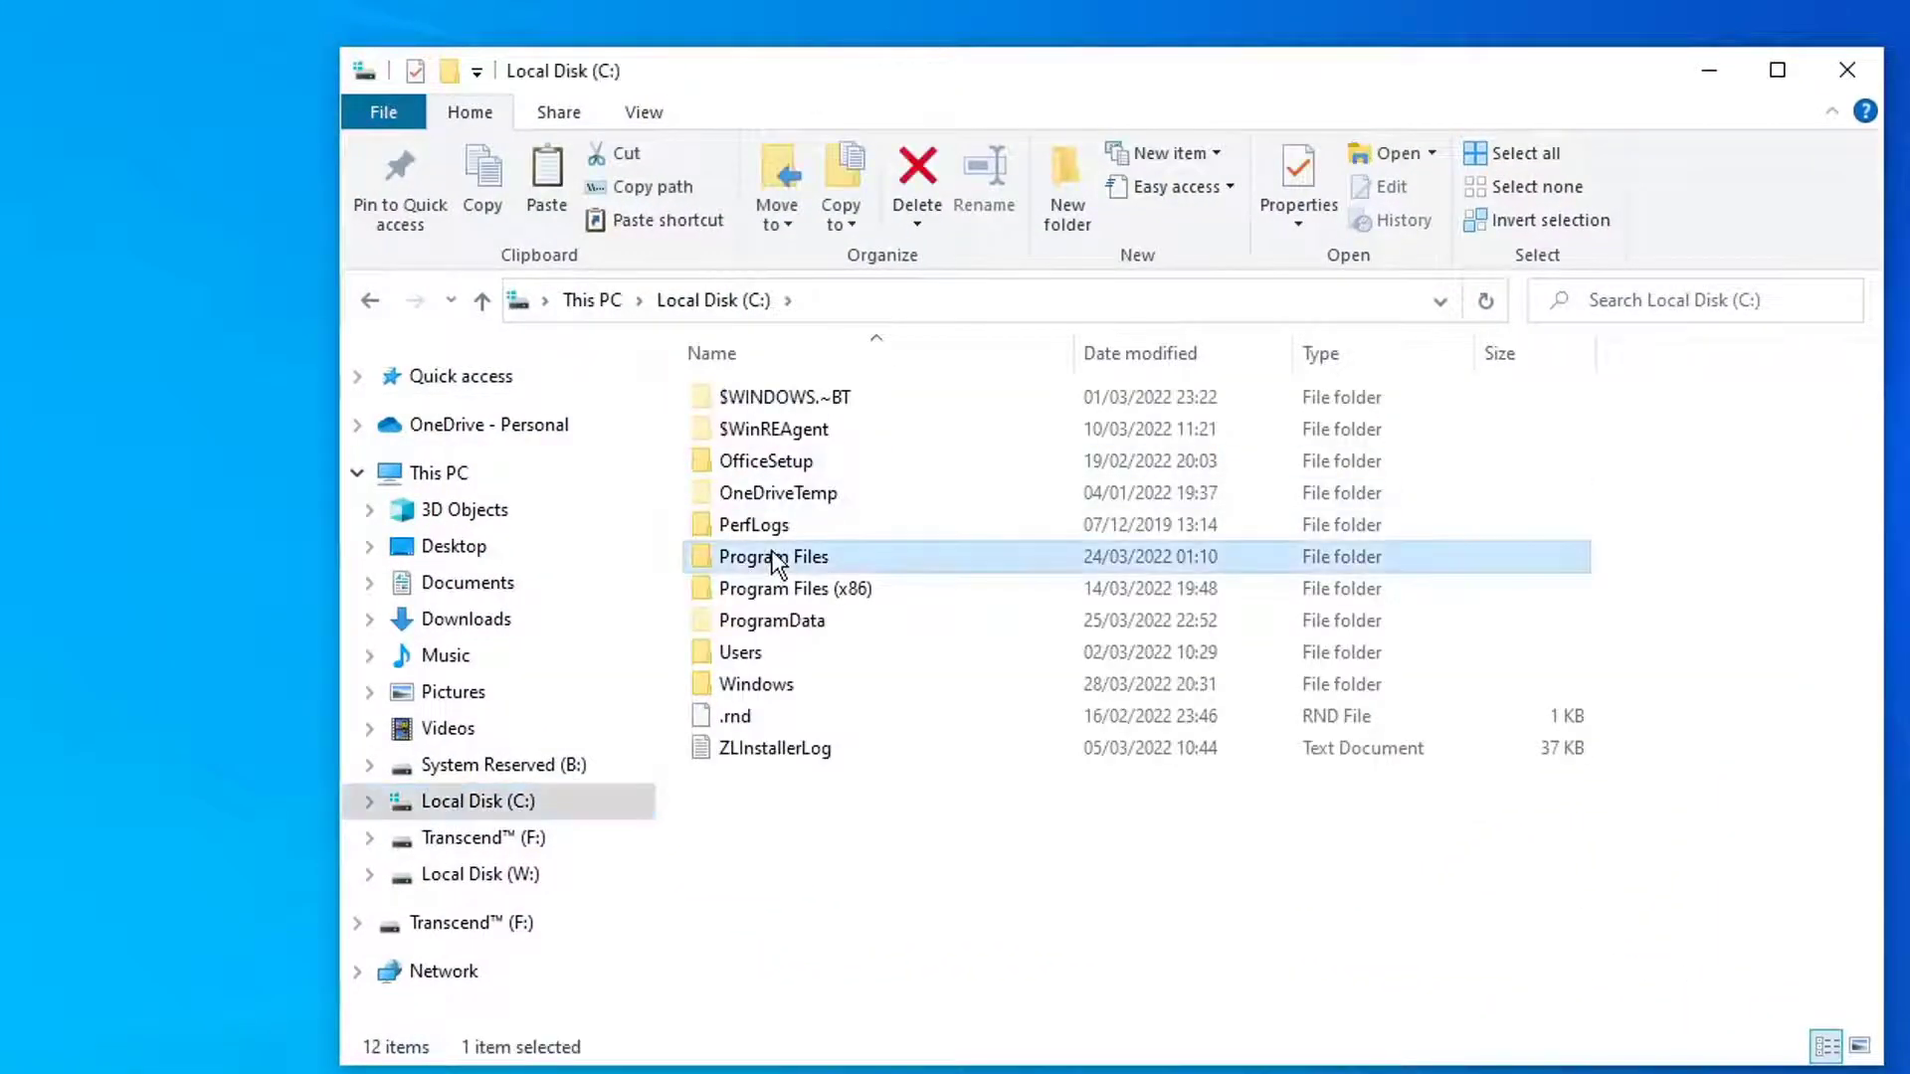
double_click(733, 554)
double_click(742, 494)
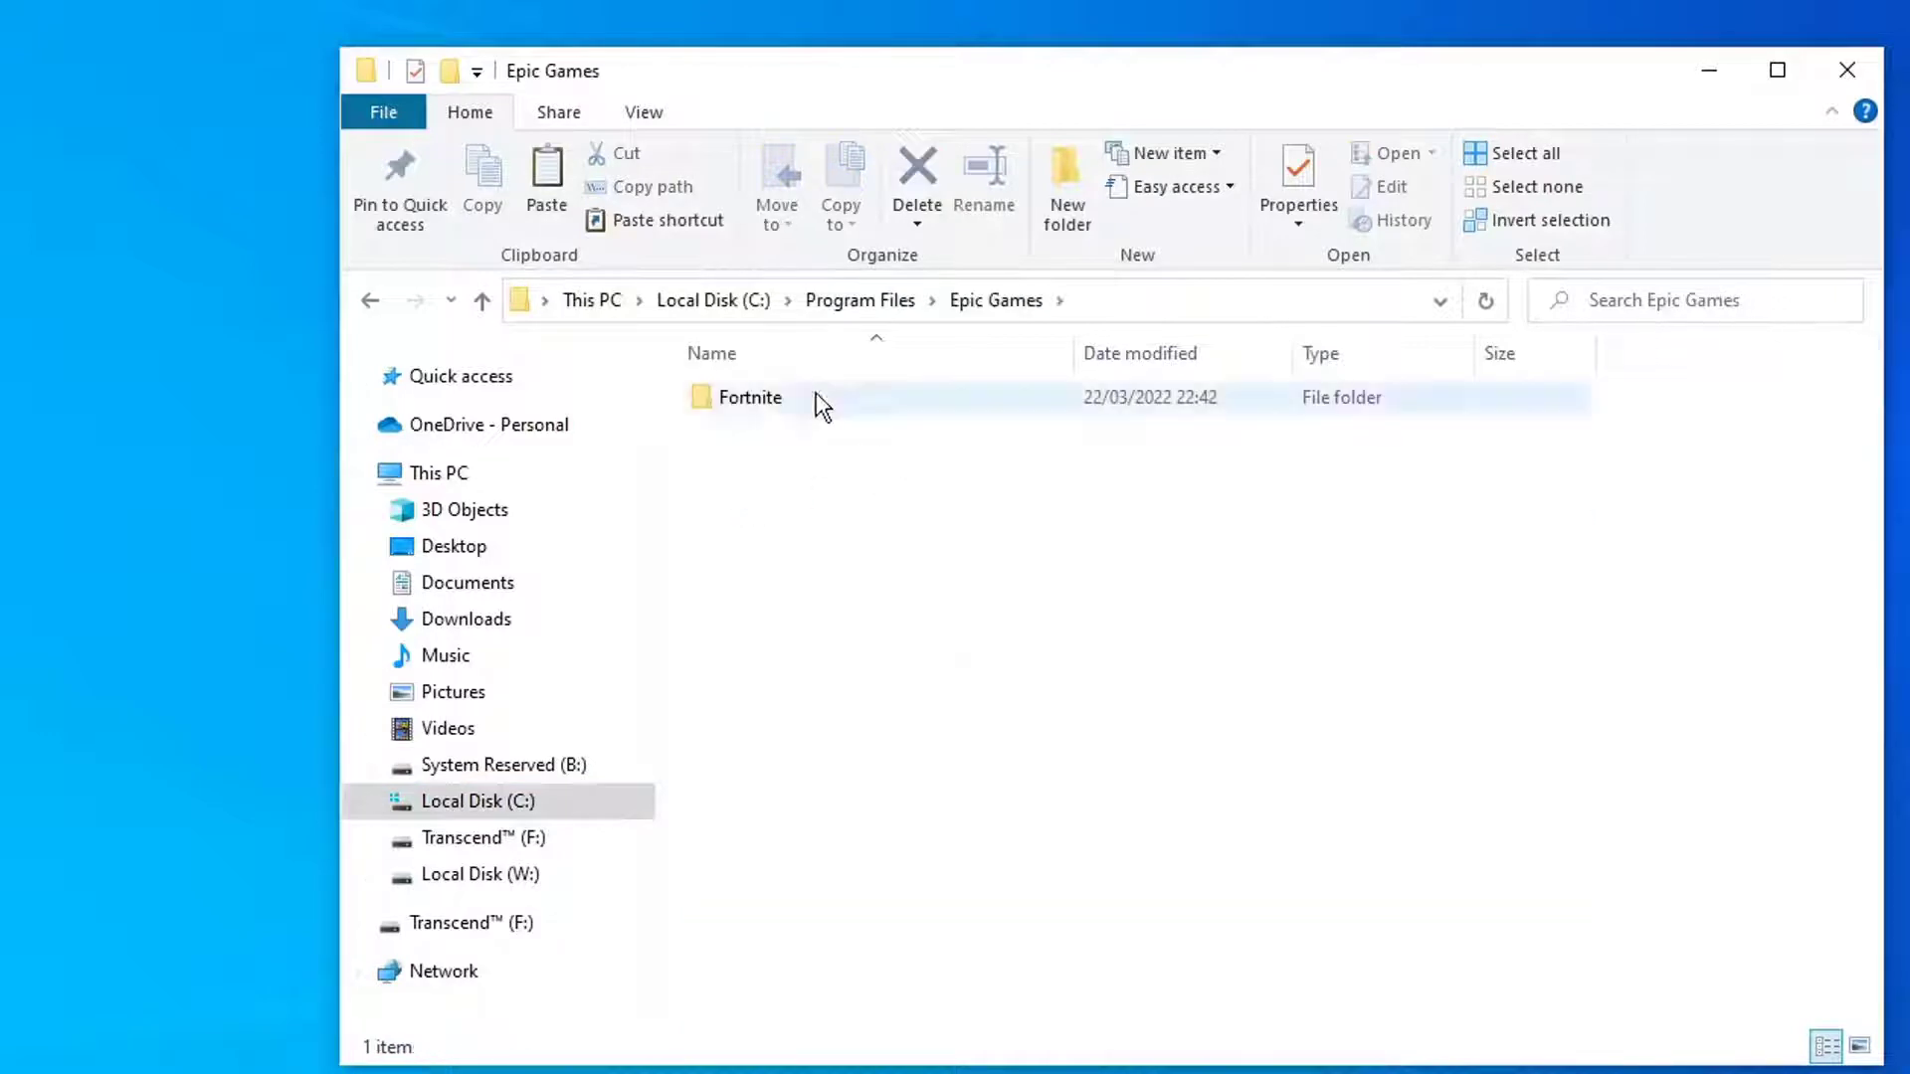
Check the size of the Fortnite folder in its properties and close them.
click(740, 403)
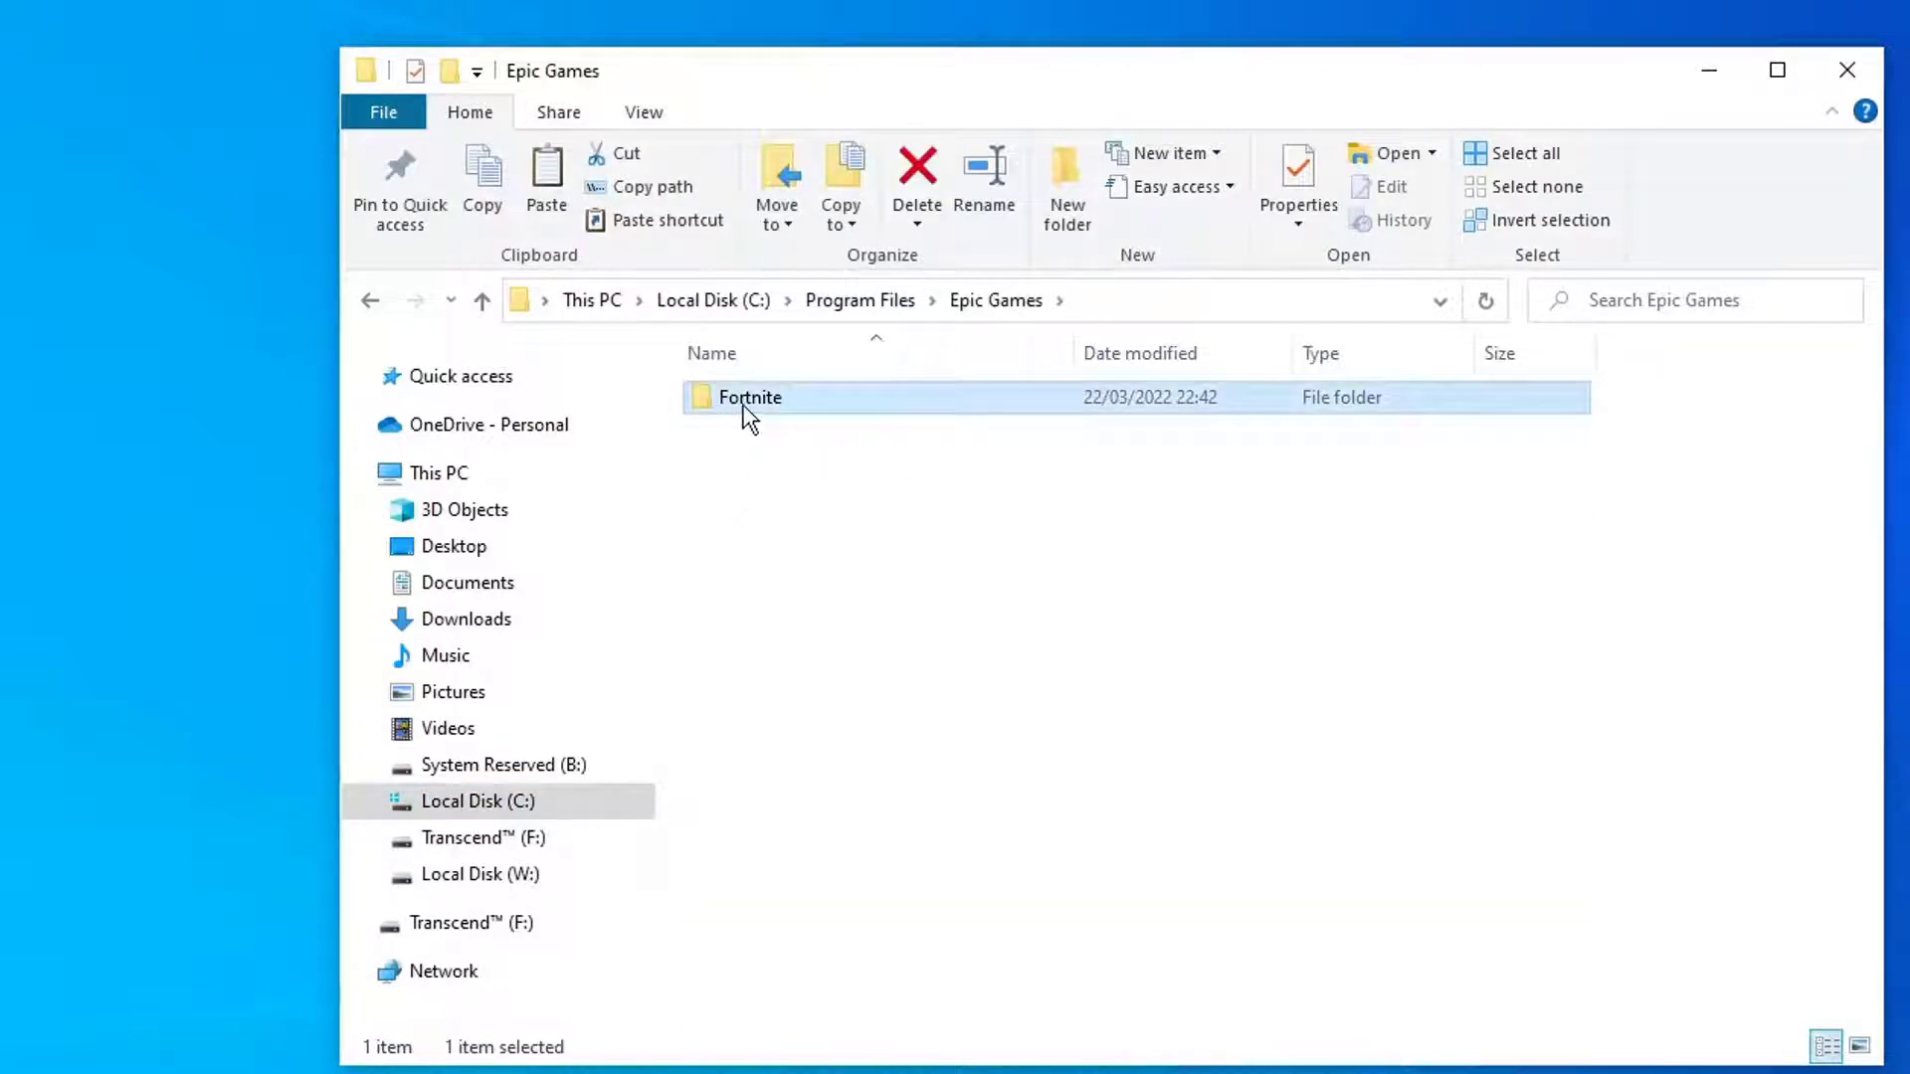
right_click(749, 417)
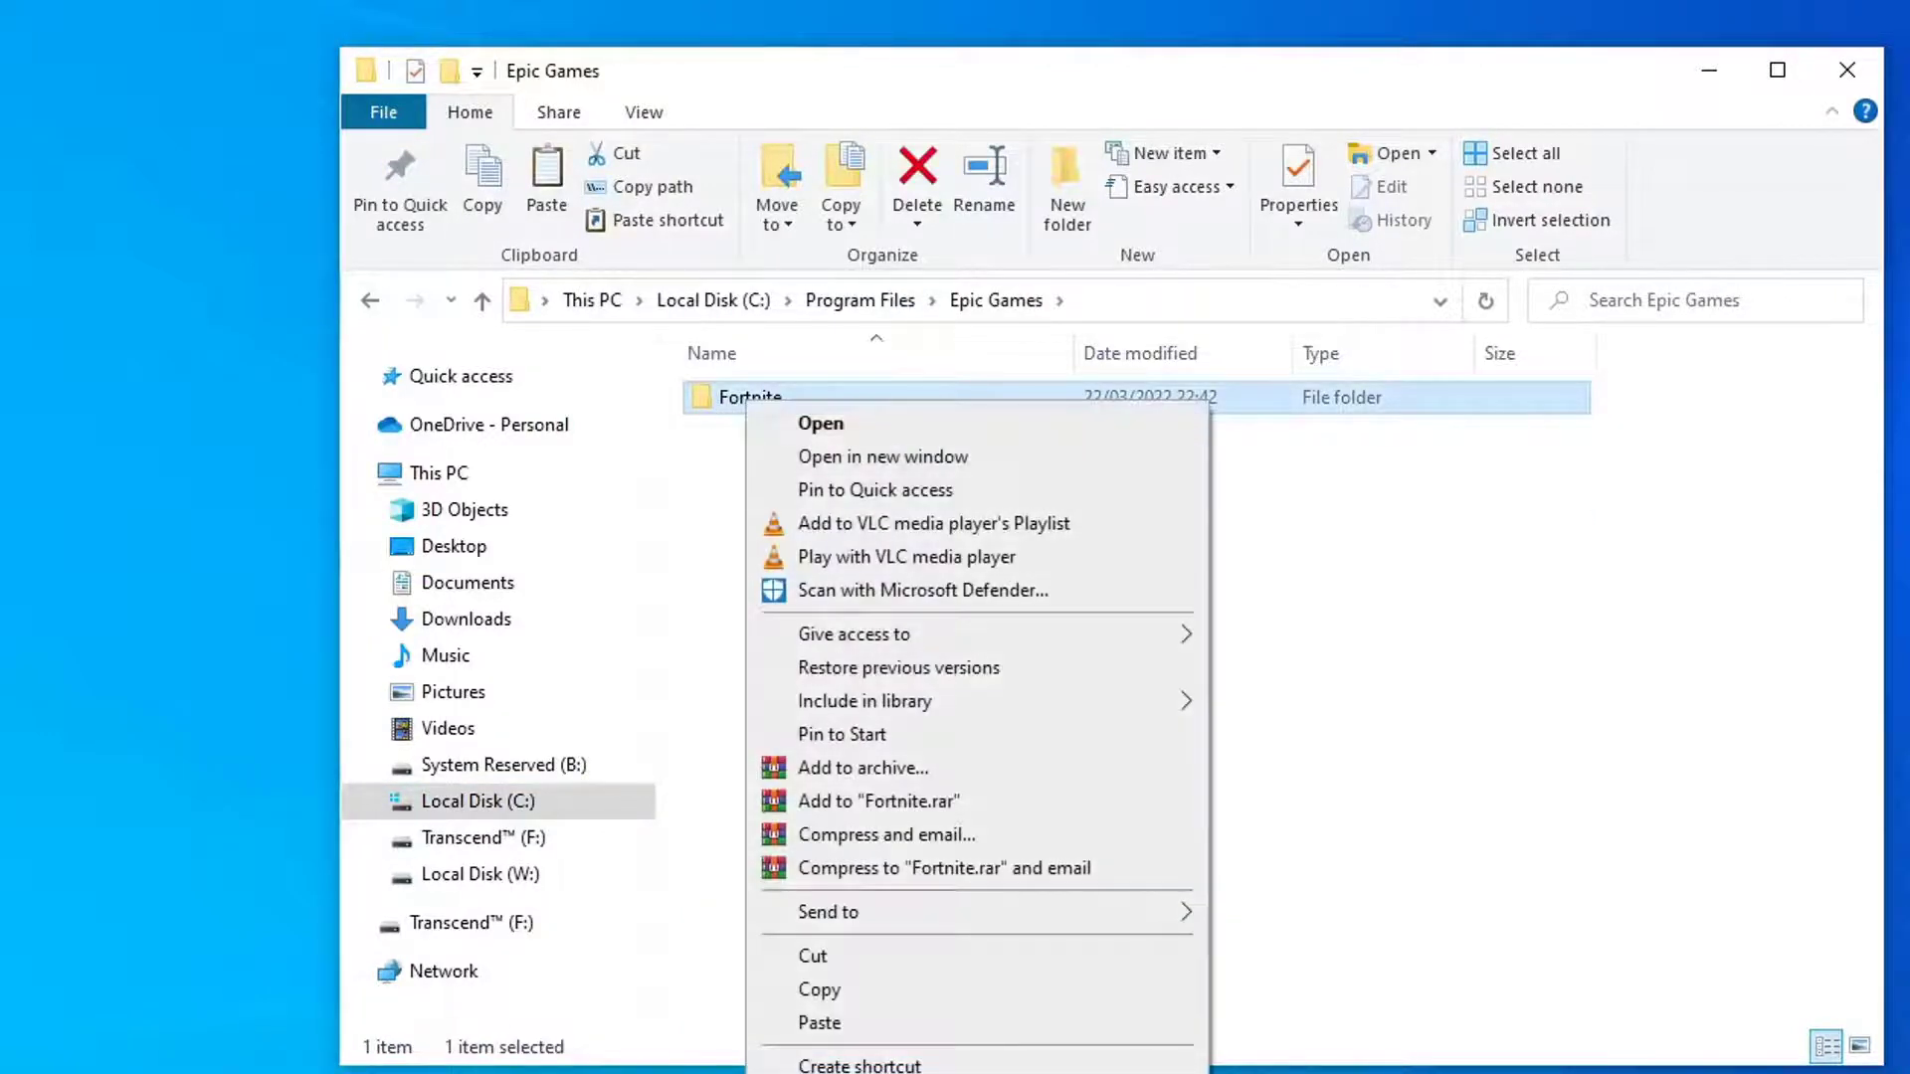
key(r)
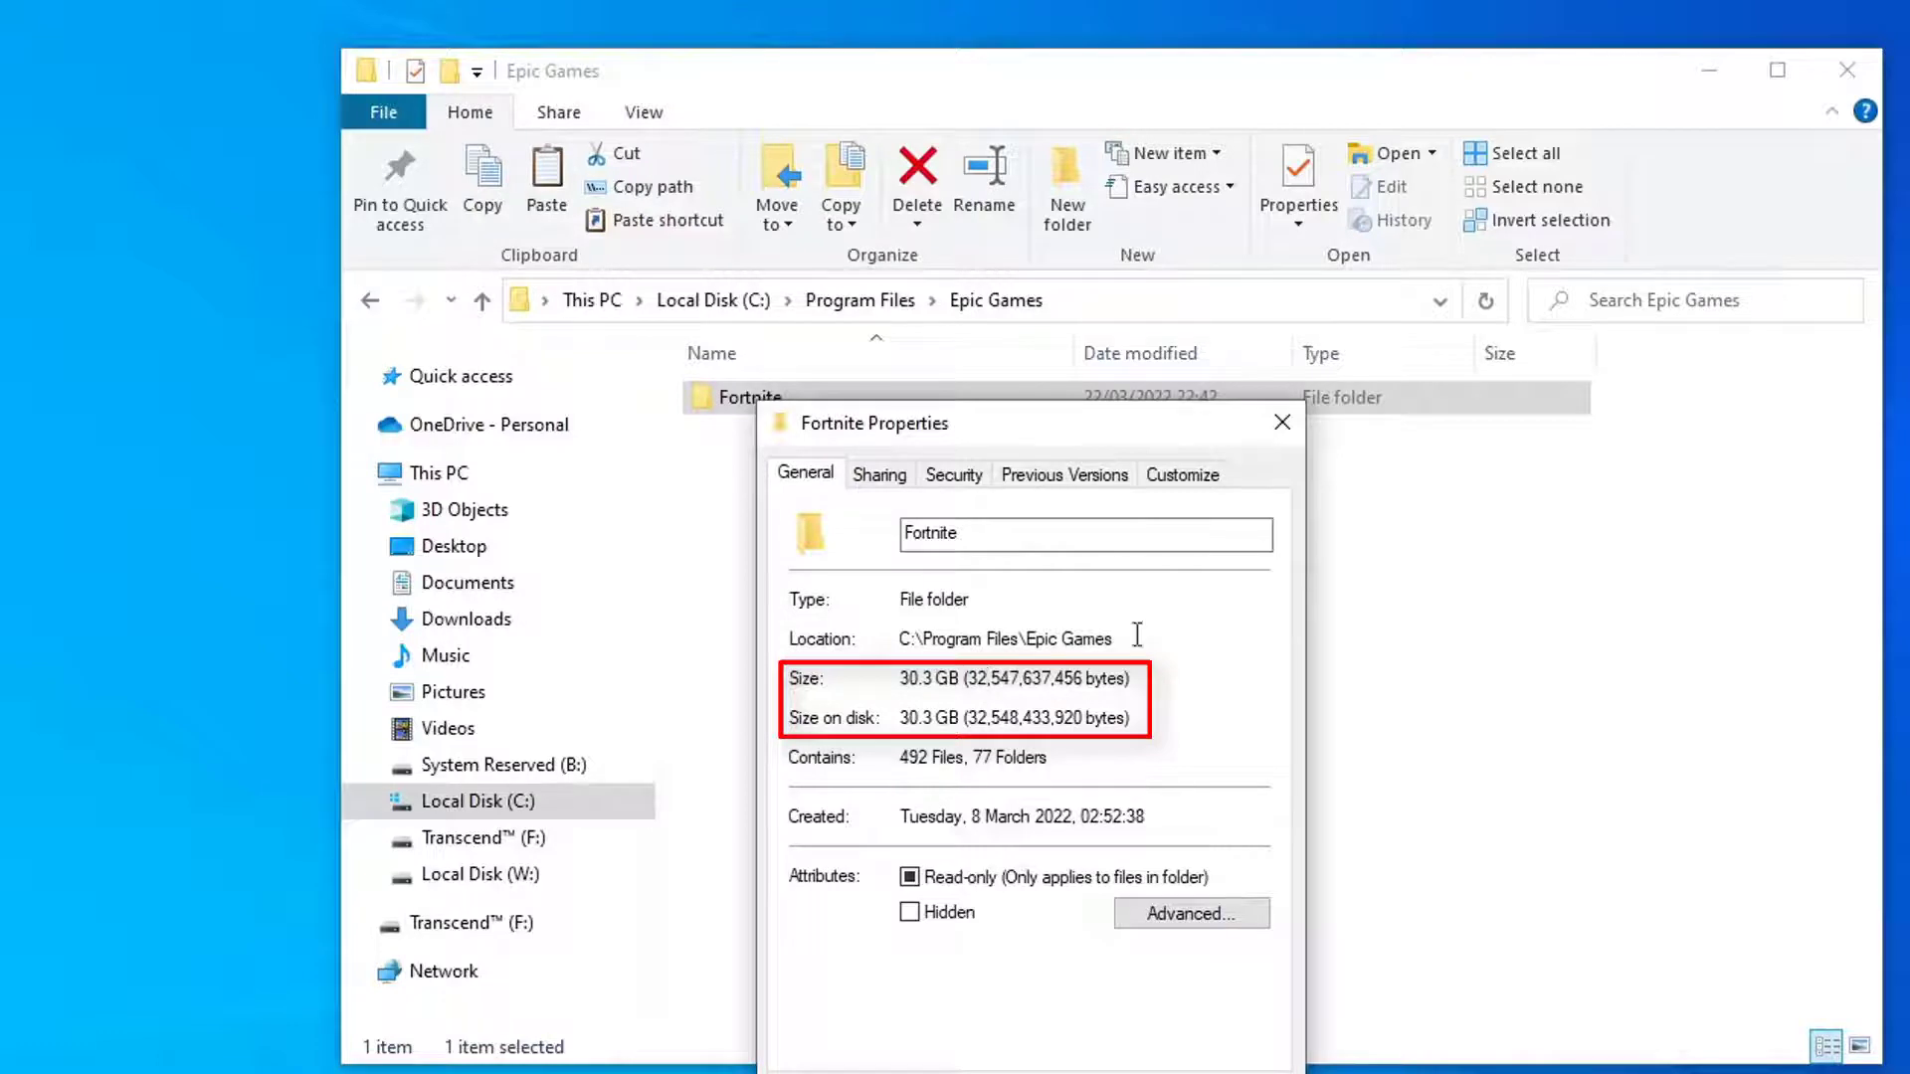
click(1284, 423)
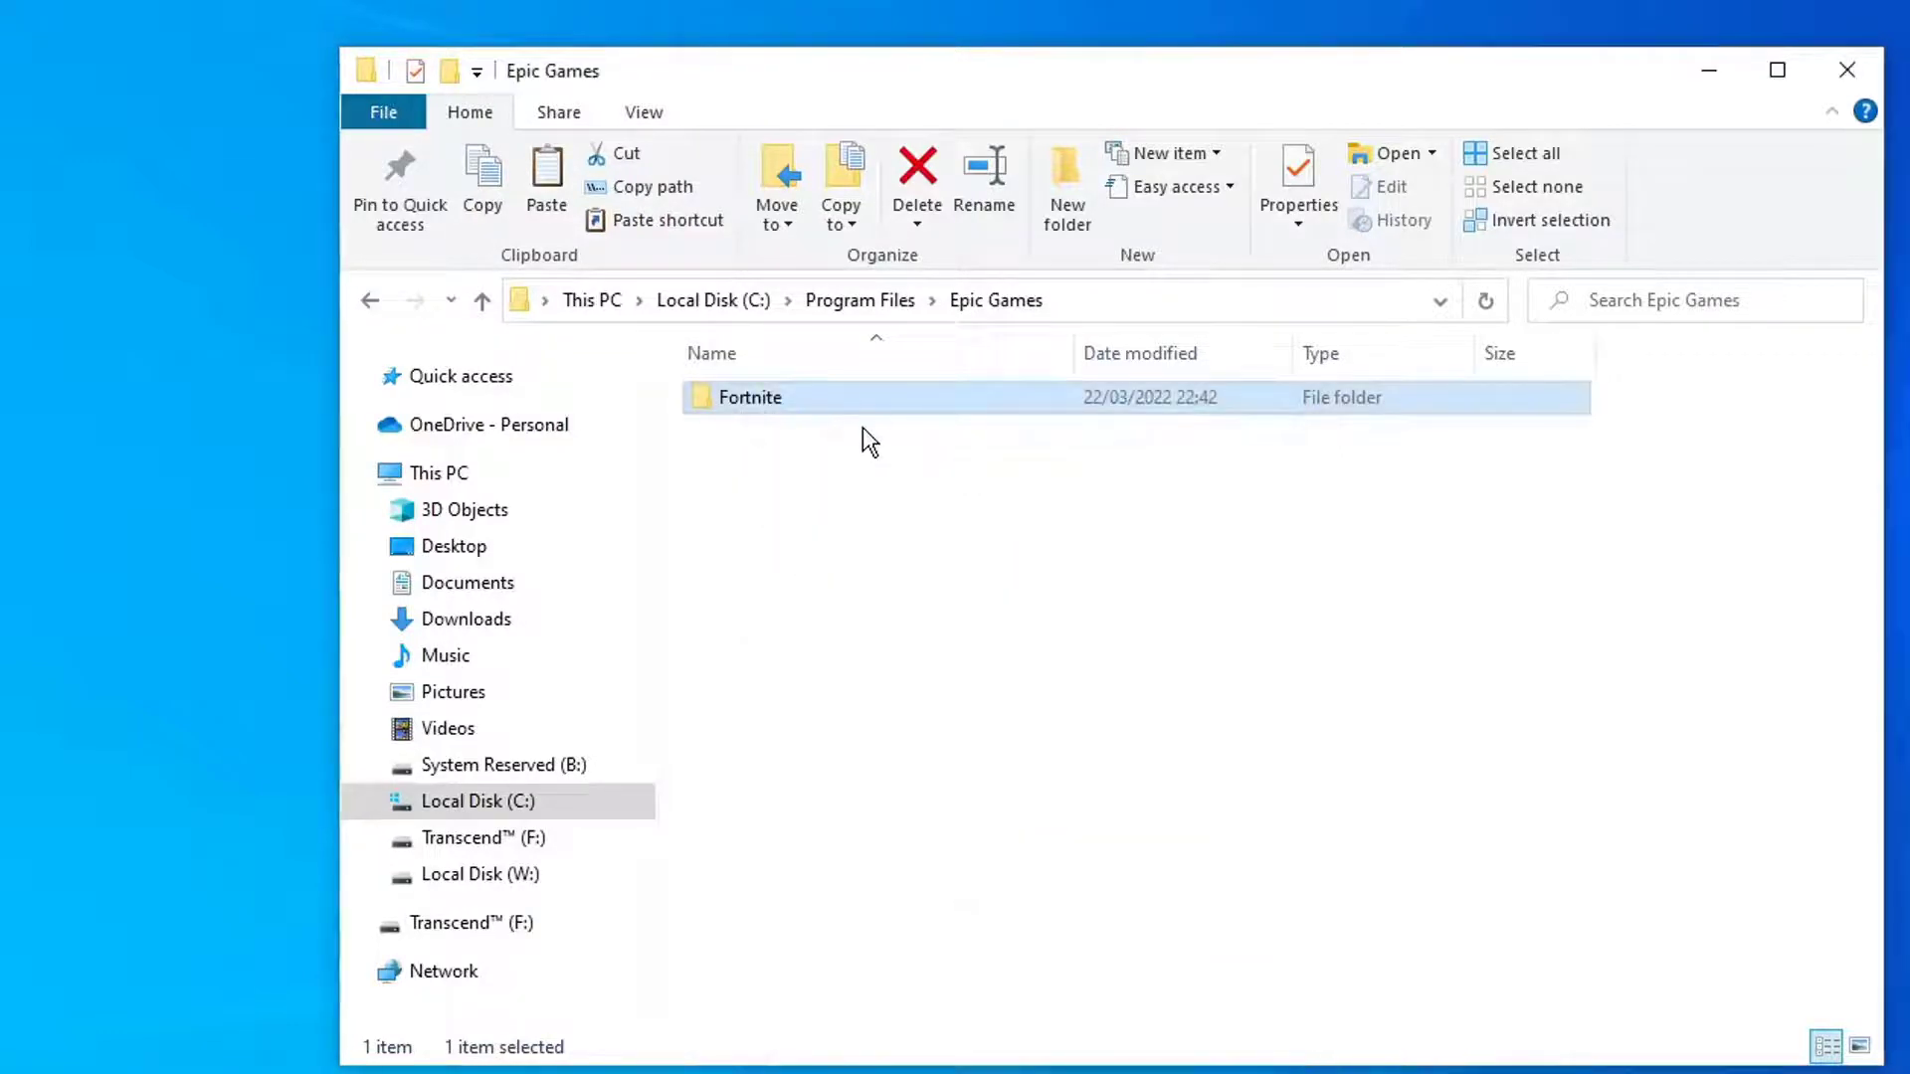
Copy the Fortnite folder to the root of the Transcend (F:) drive.
right_click(774, 406)
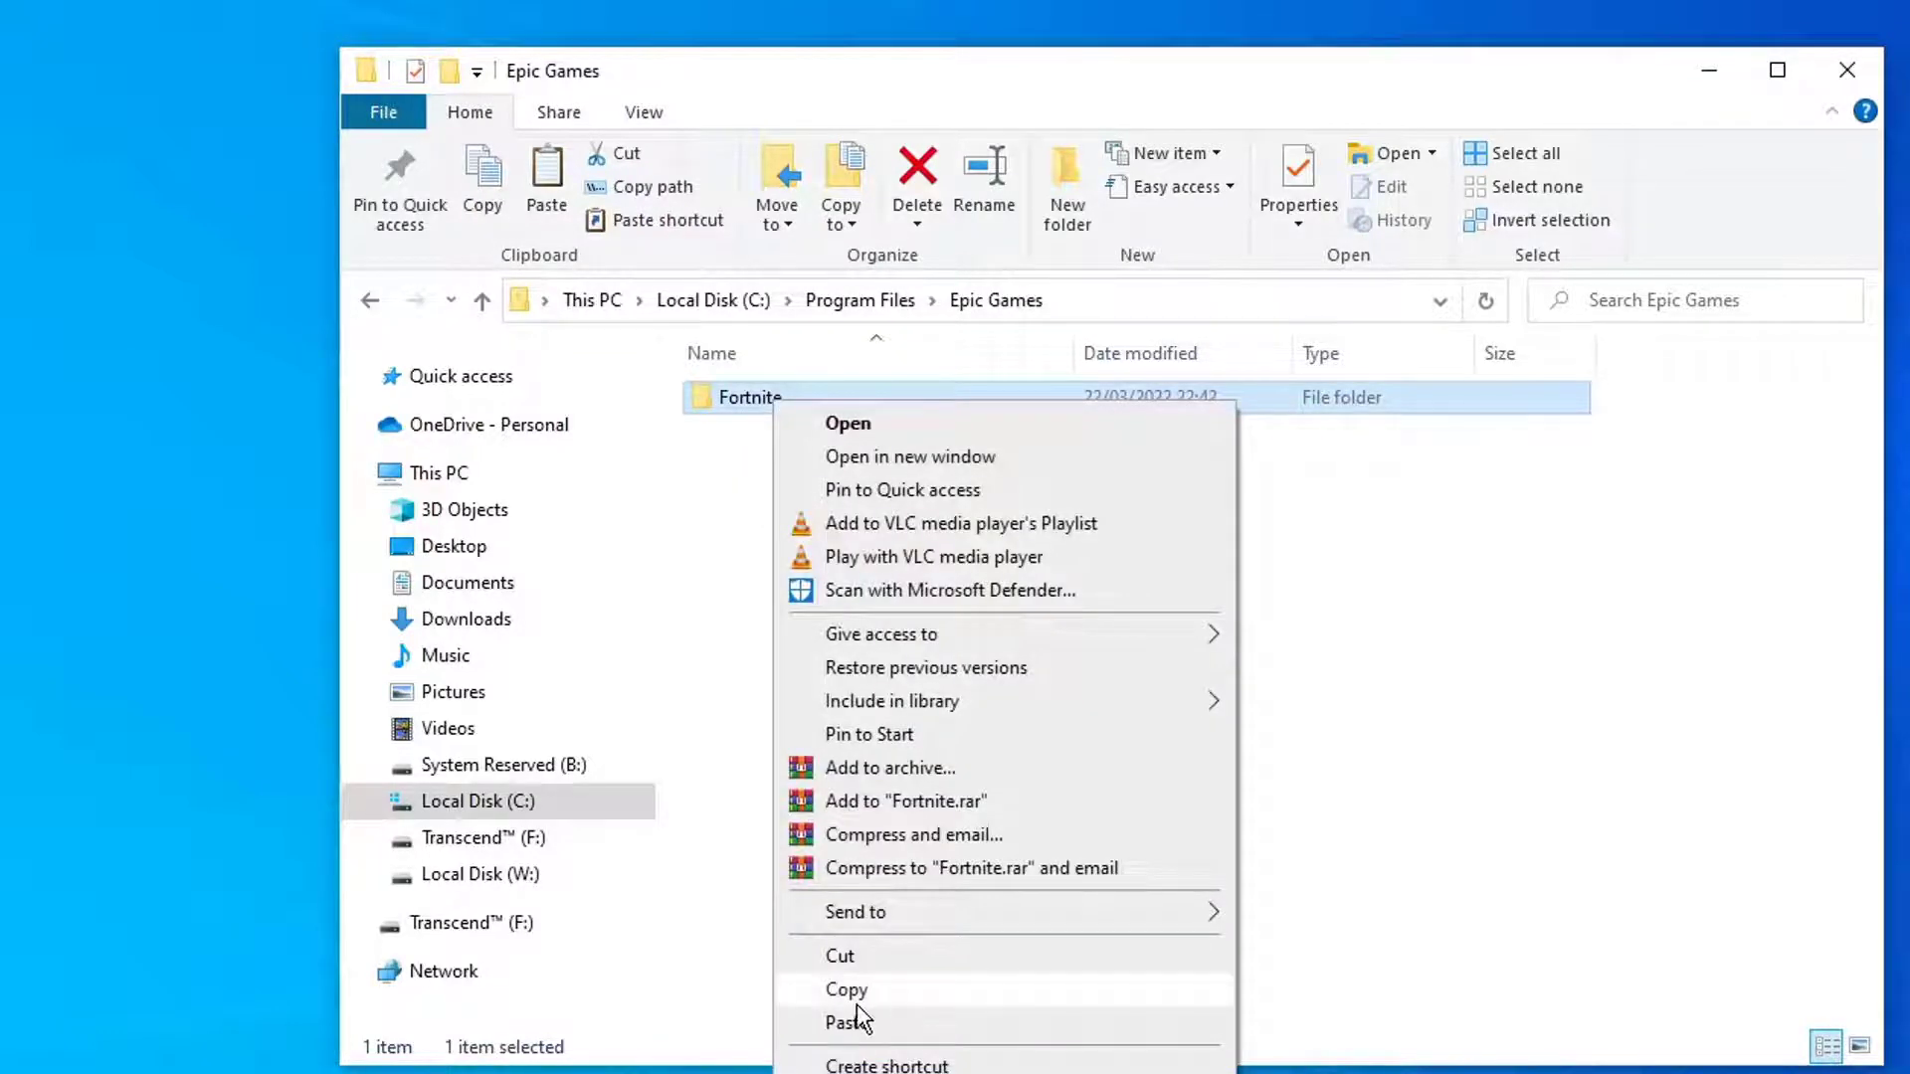
click(854, 990)
click(487, 930)
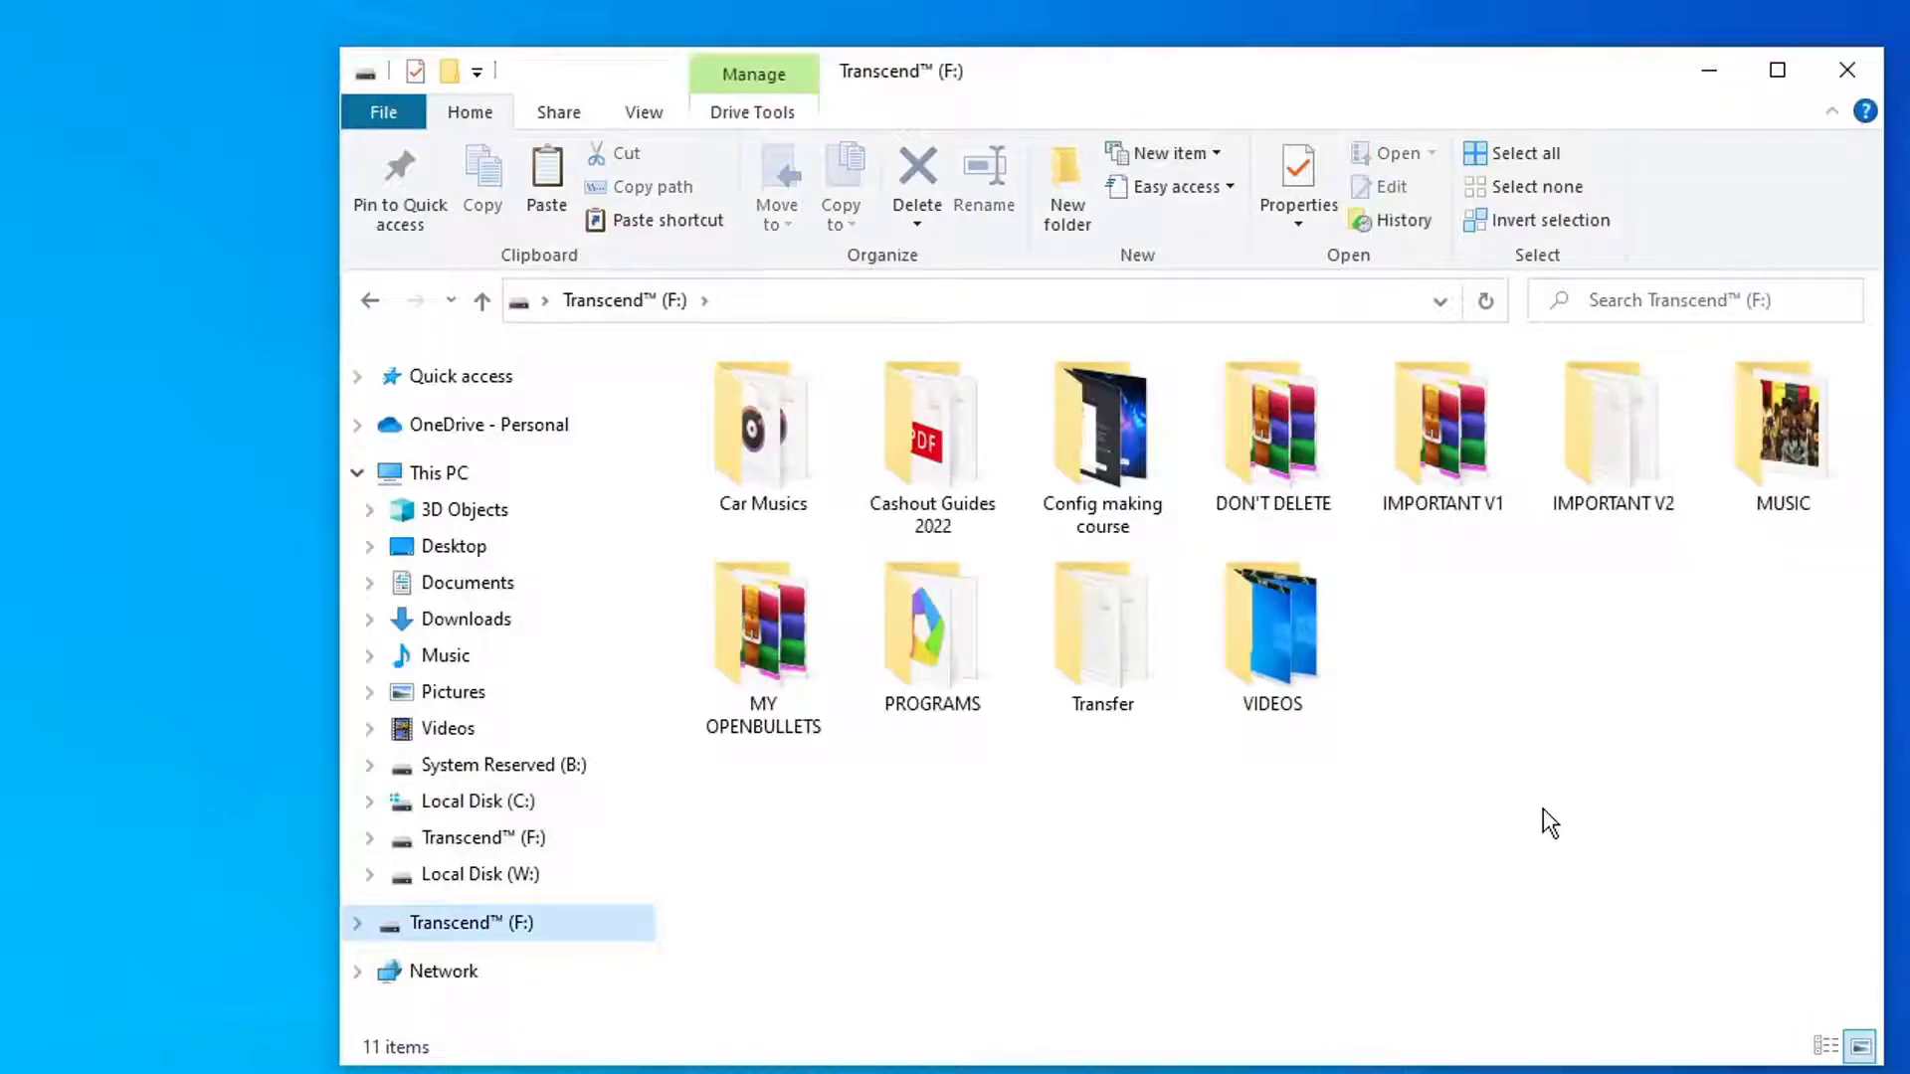
right_click(1560, 736)
click(1641, 945)
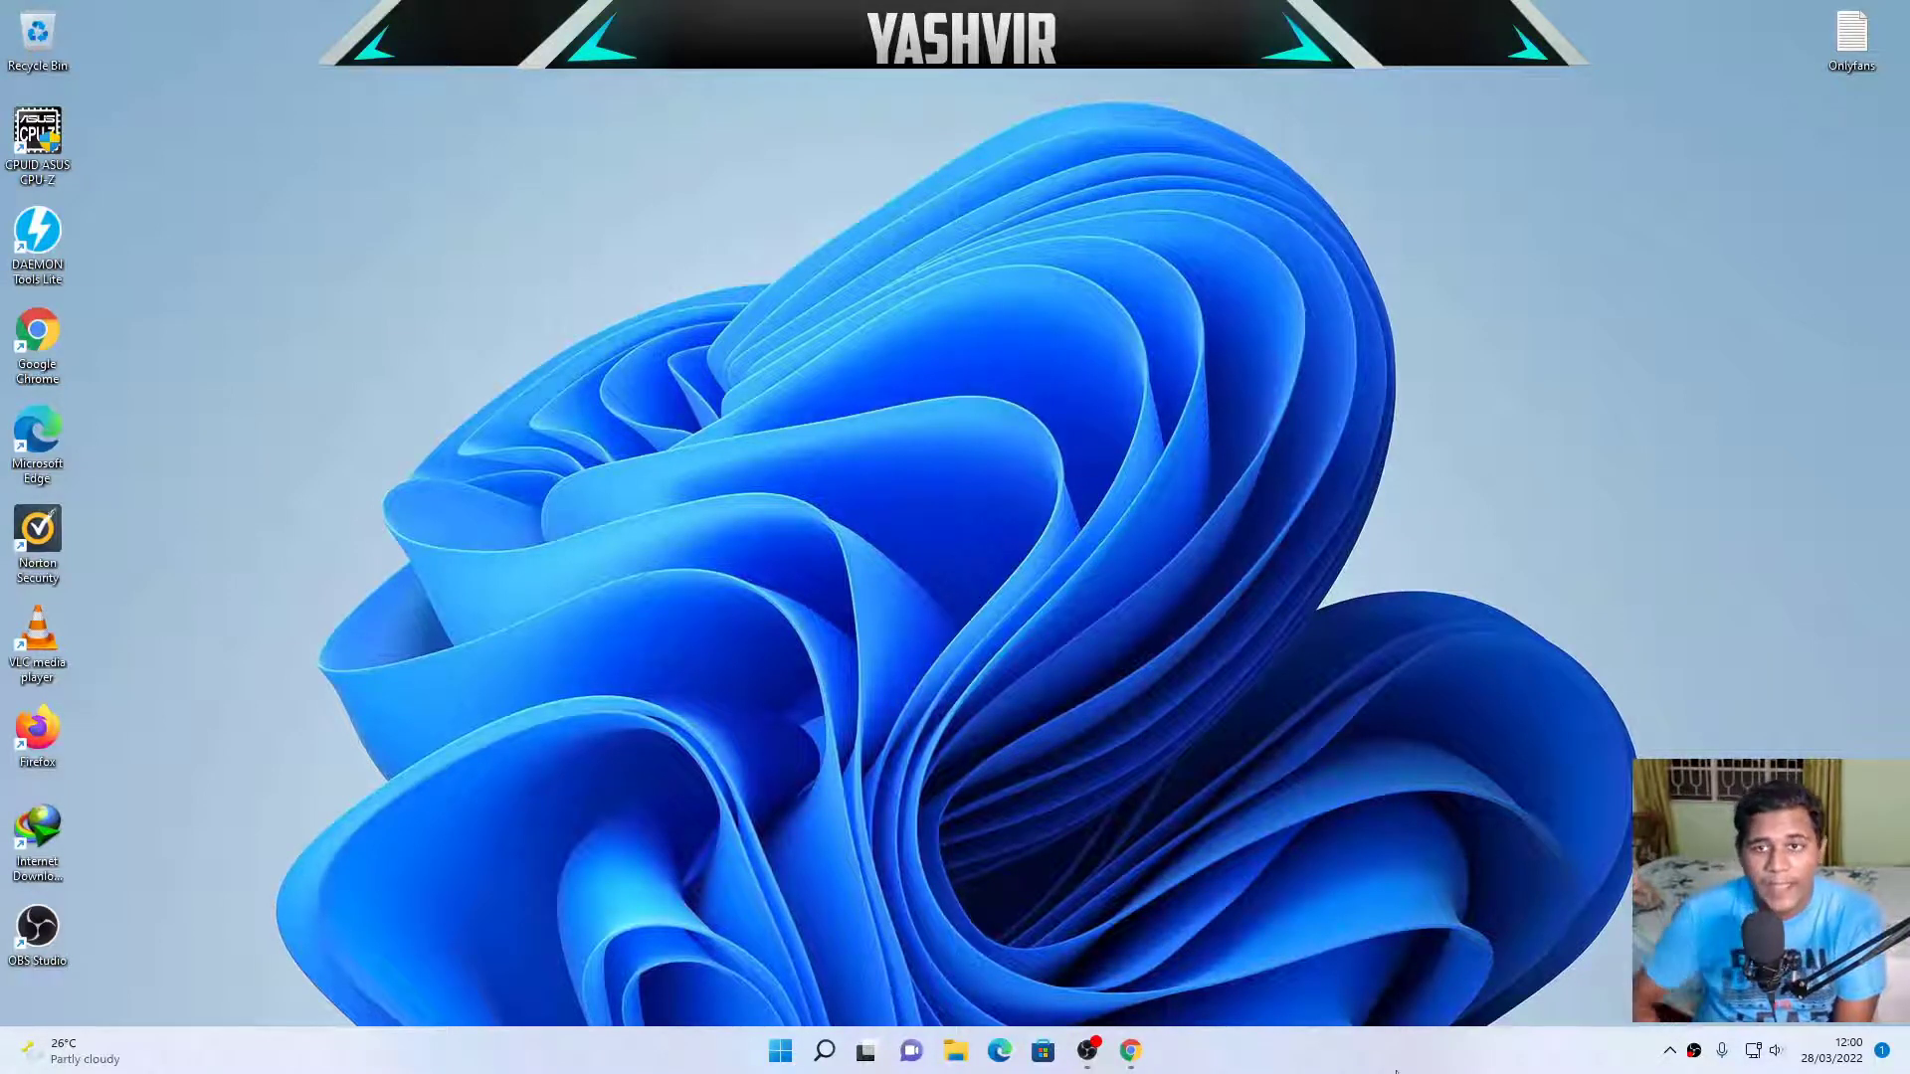
On the Windows 11 PC, open the Transcend (D:) drive and check the Fortnite folder's size in its properties.
click(957, 1054)
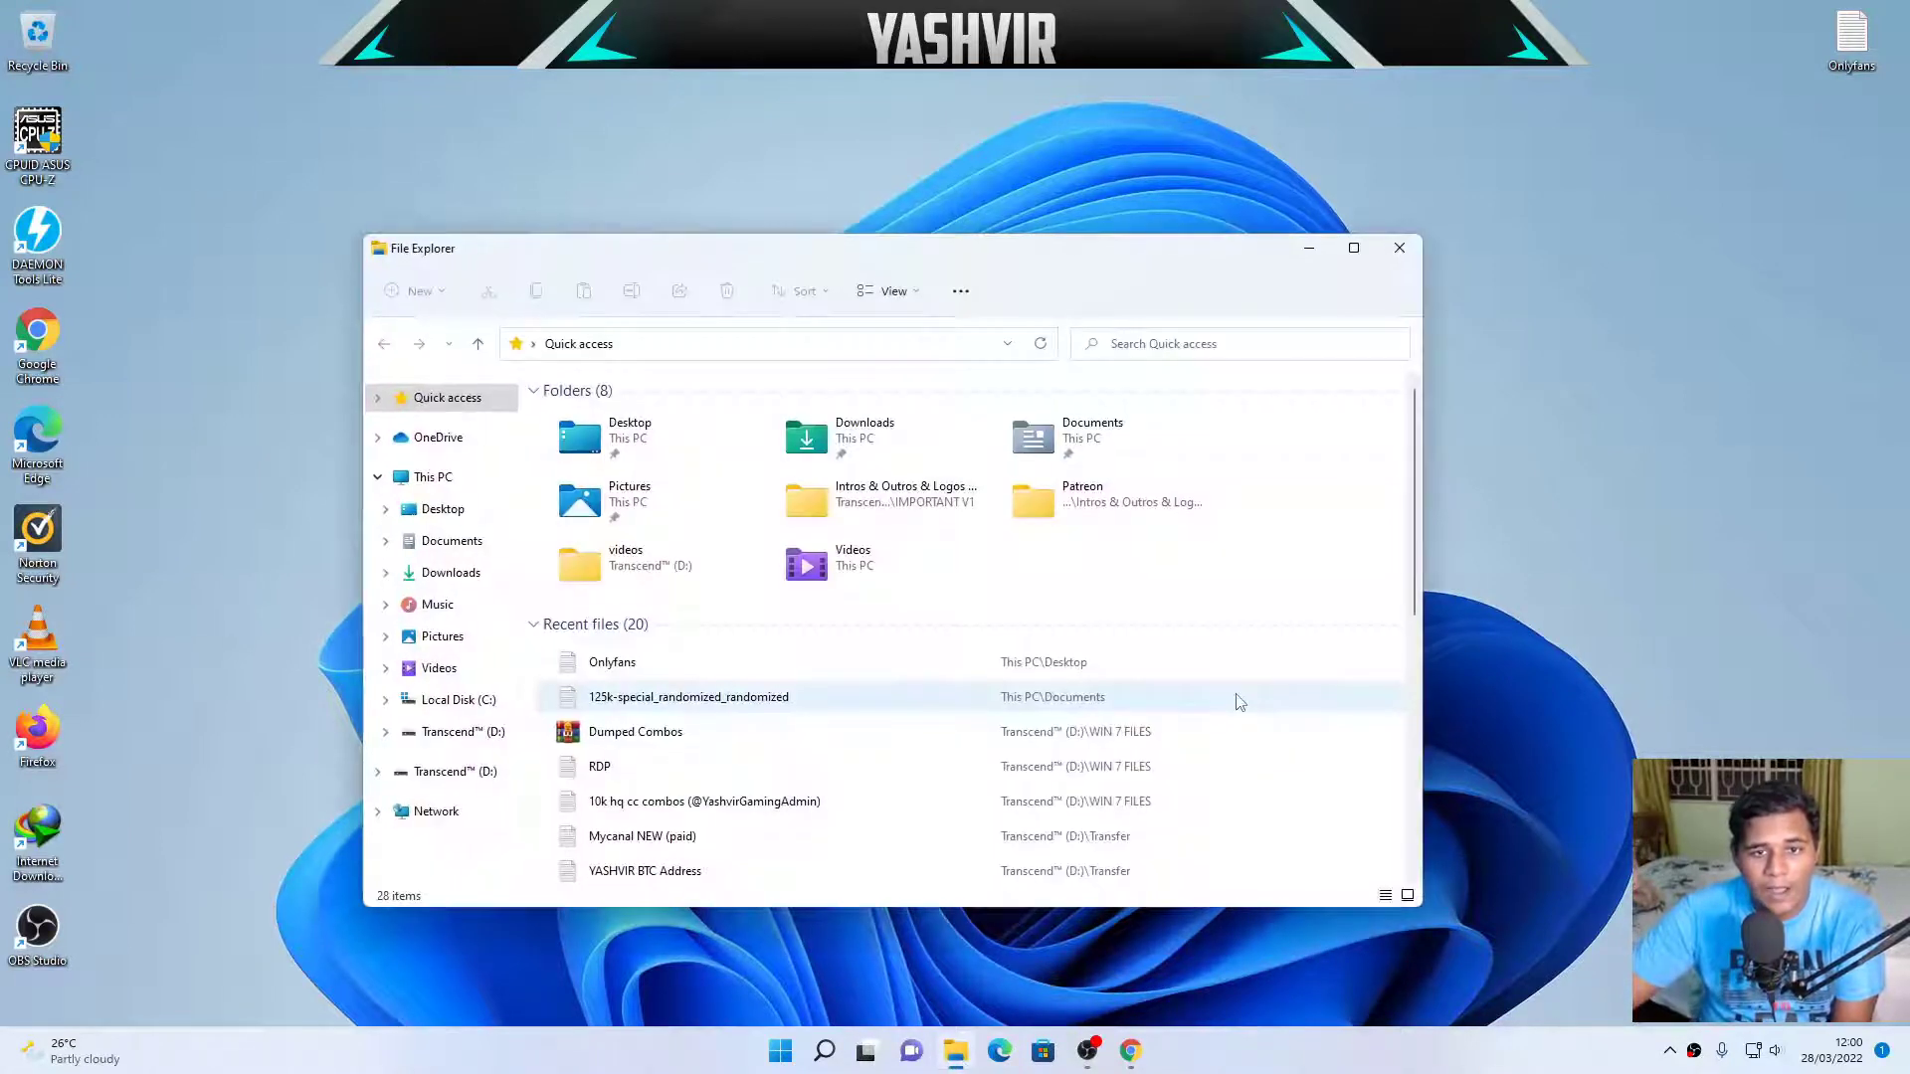
click(463, 732)
click(1035, 437)
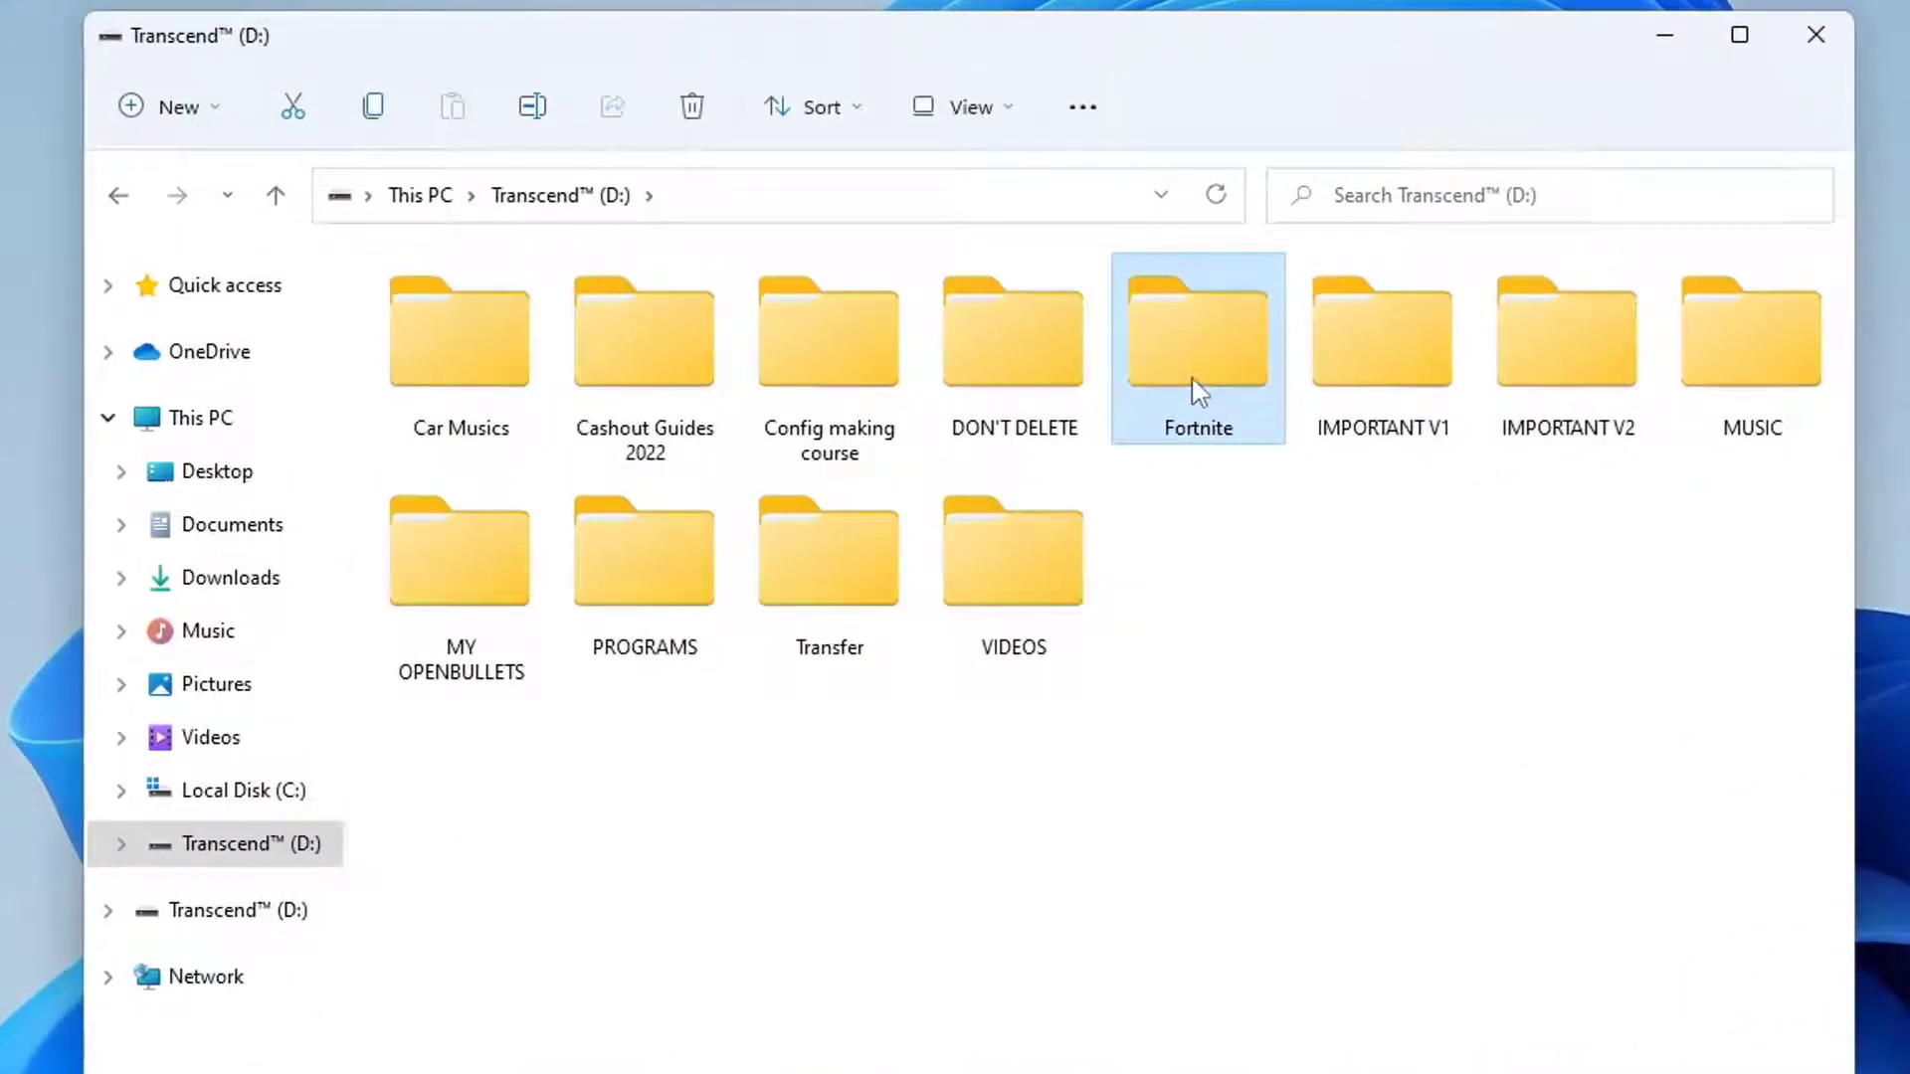
right_click(1194, 384)
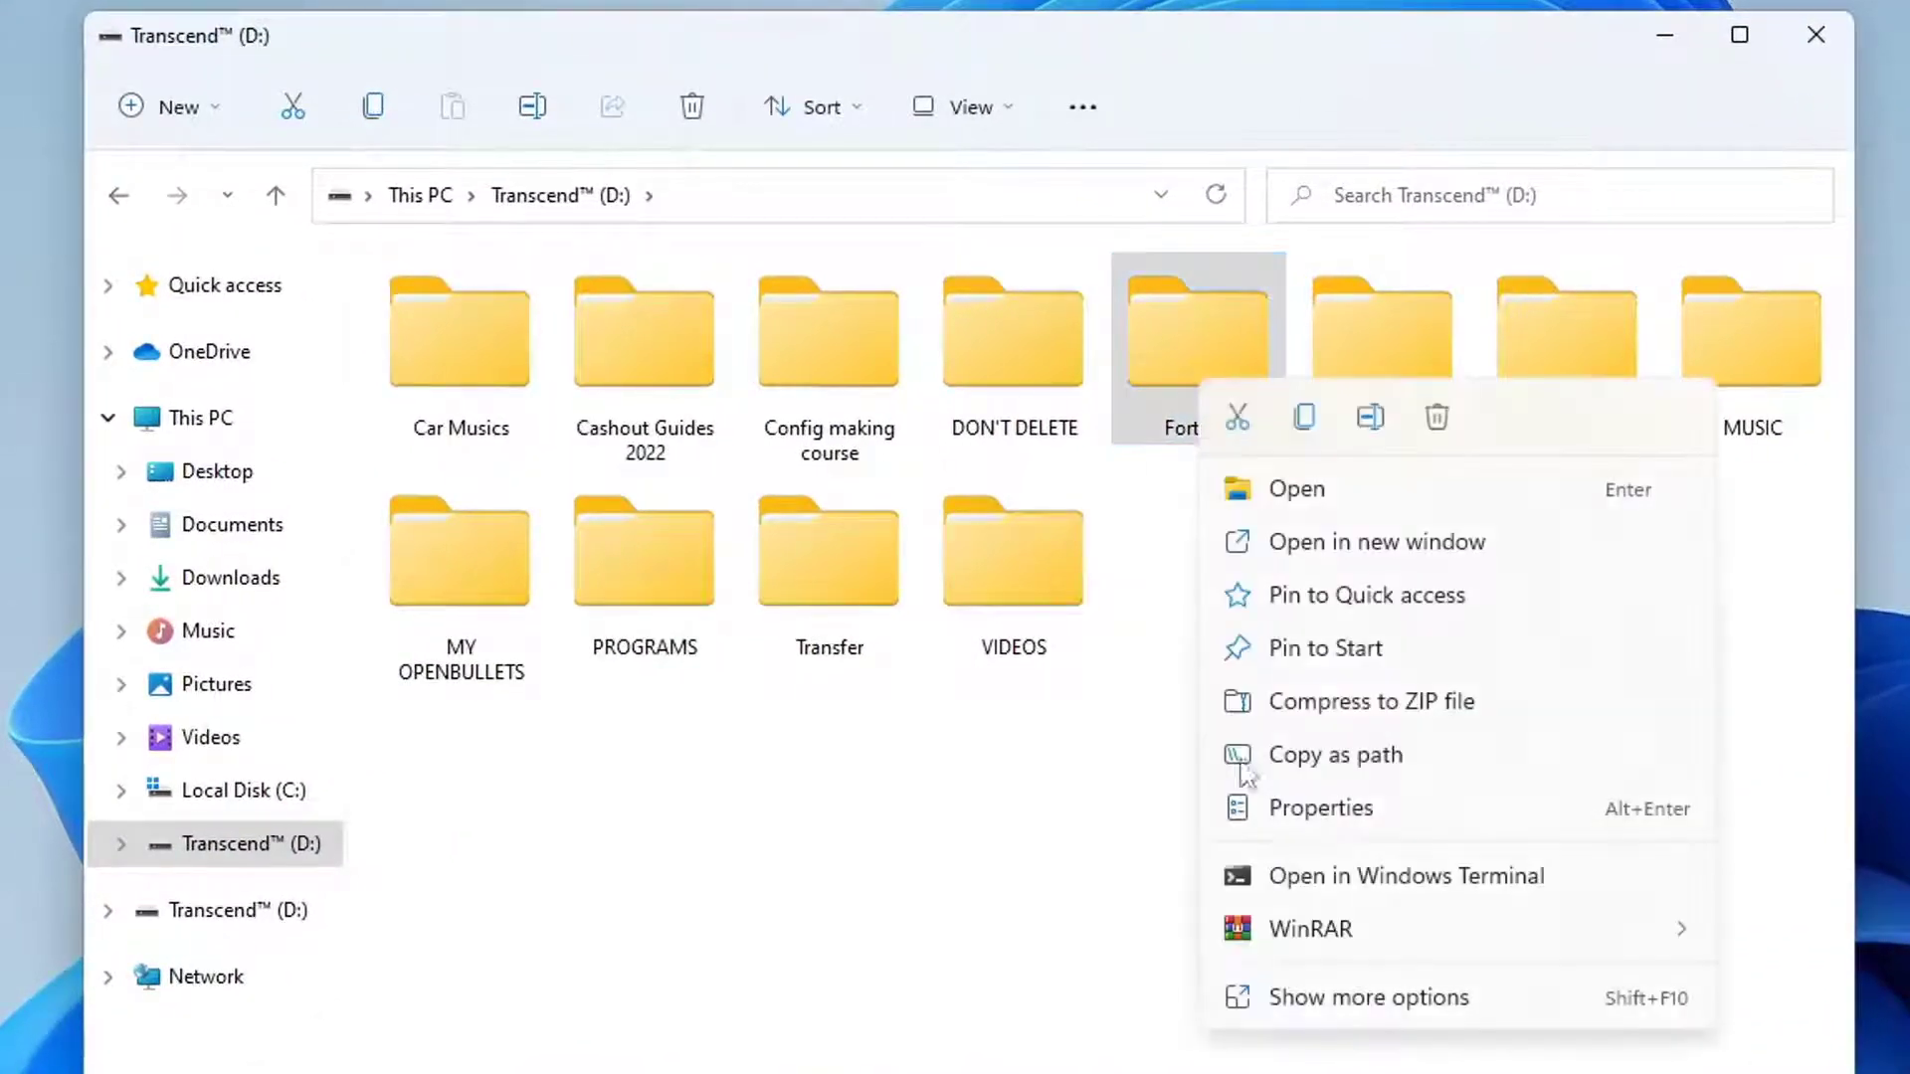
click(1315, 808)
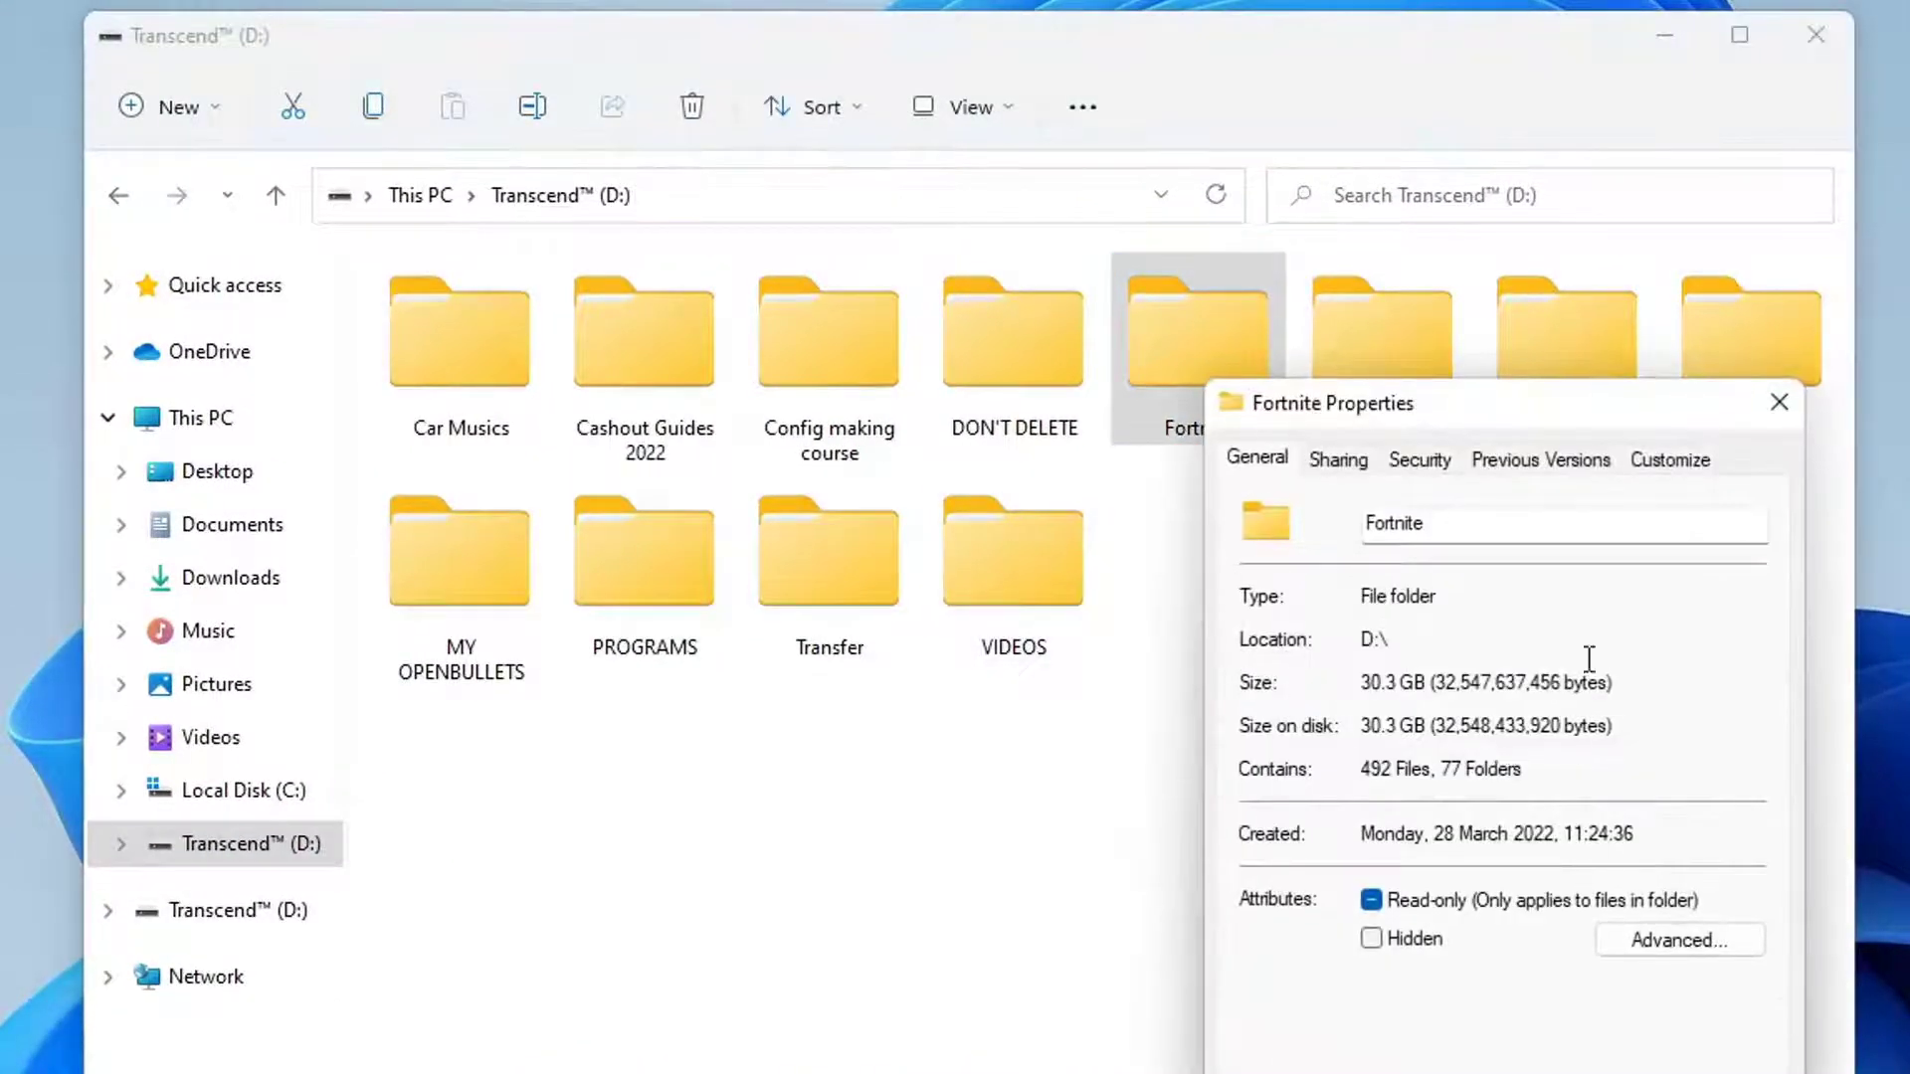
click(1779, 402)
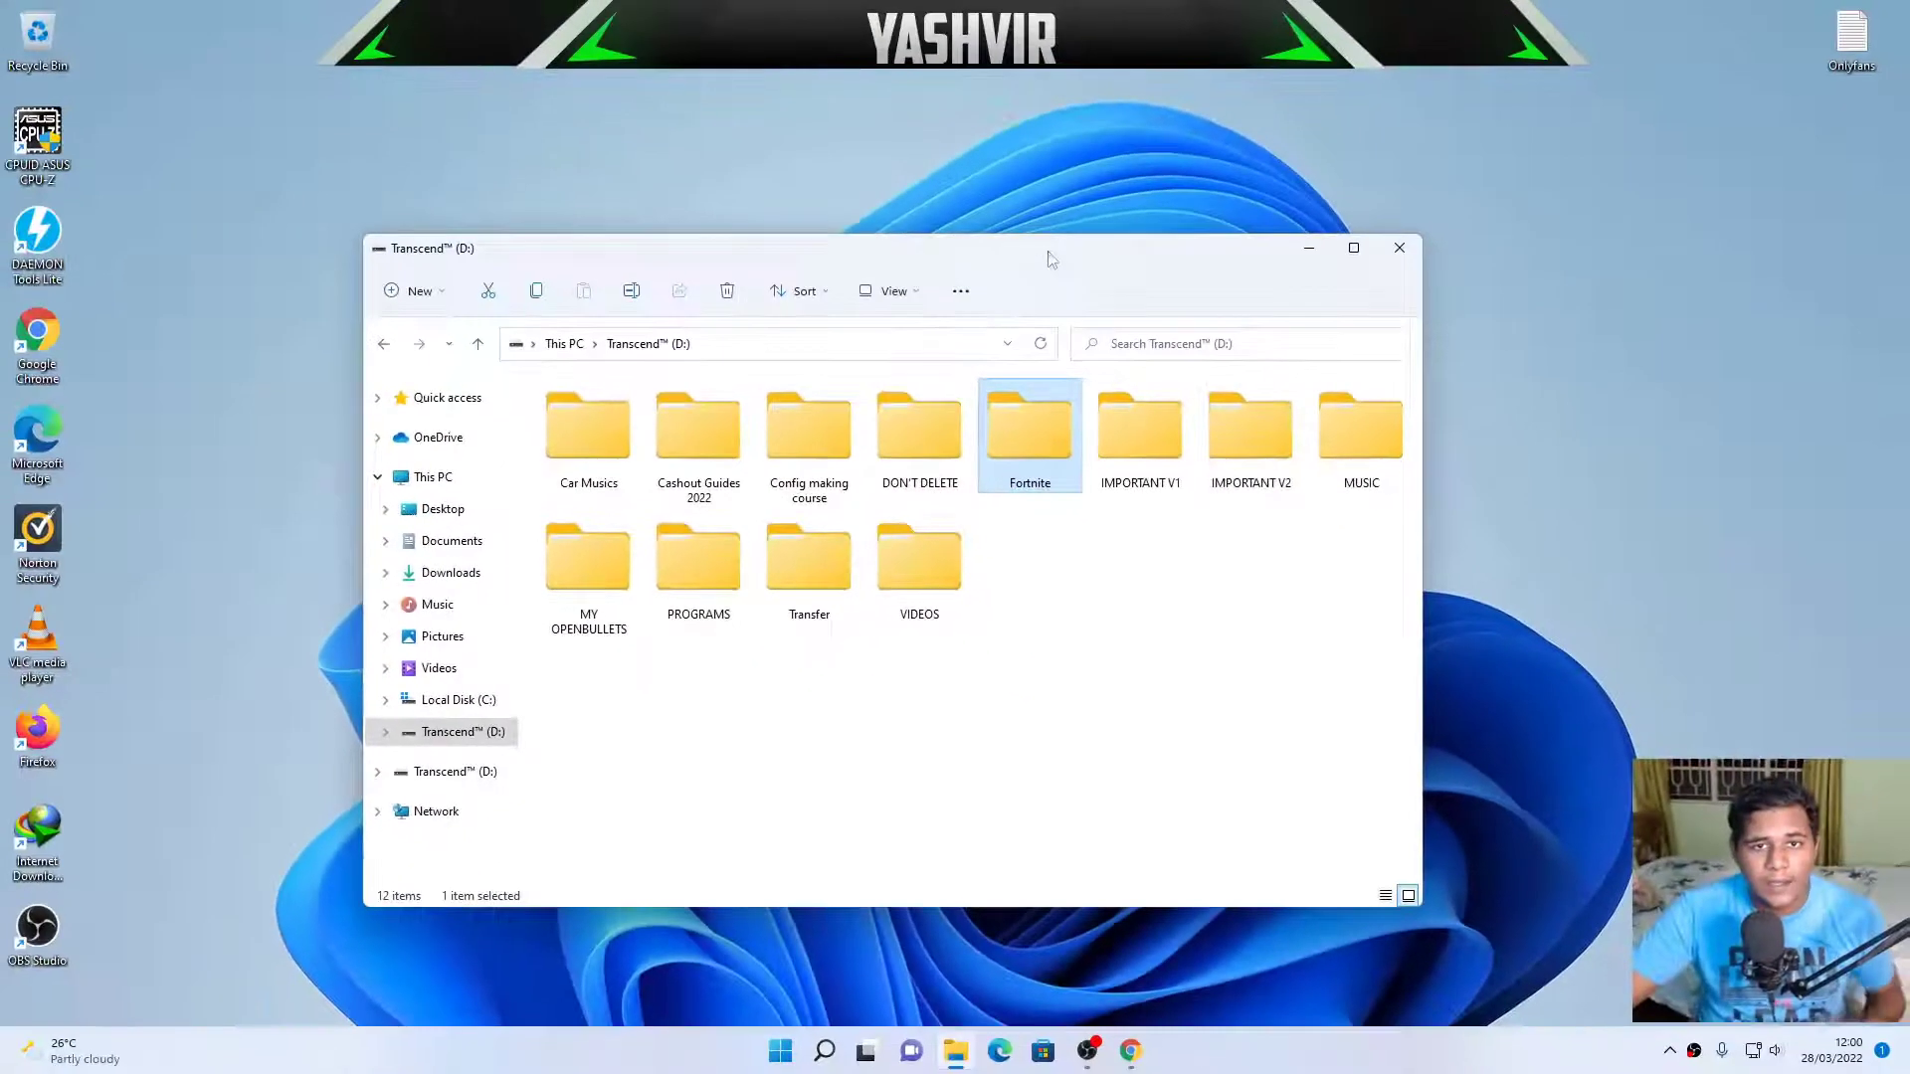
Open Program Files on Local Disk (C:) in a second File Explorer window, keeping the Fortnite folder on the Transcend drive in view.
drag(1142, 150, 1610, 150)
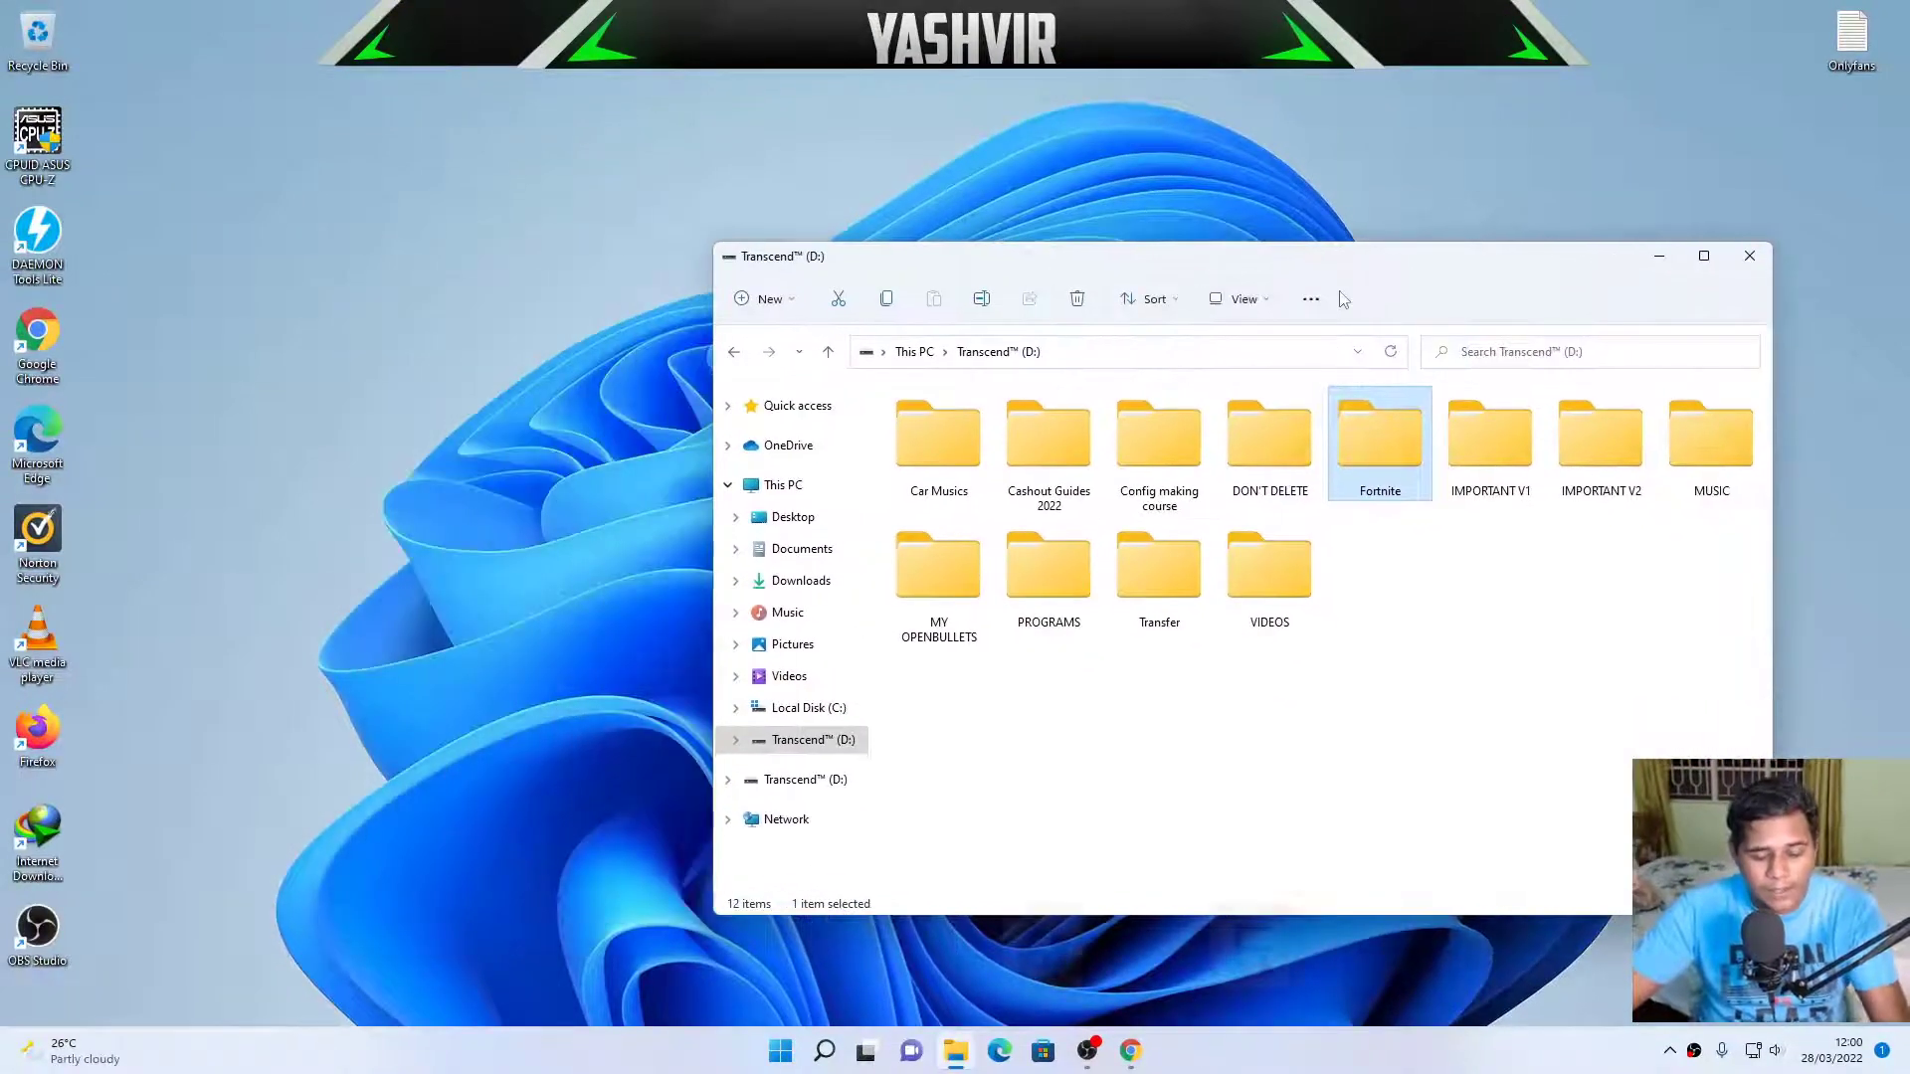
key(super+e)
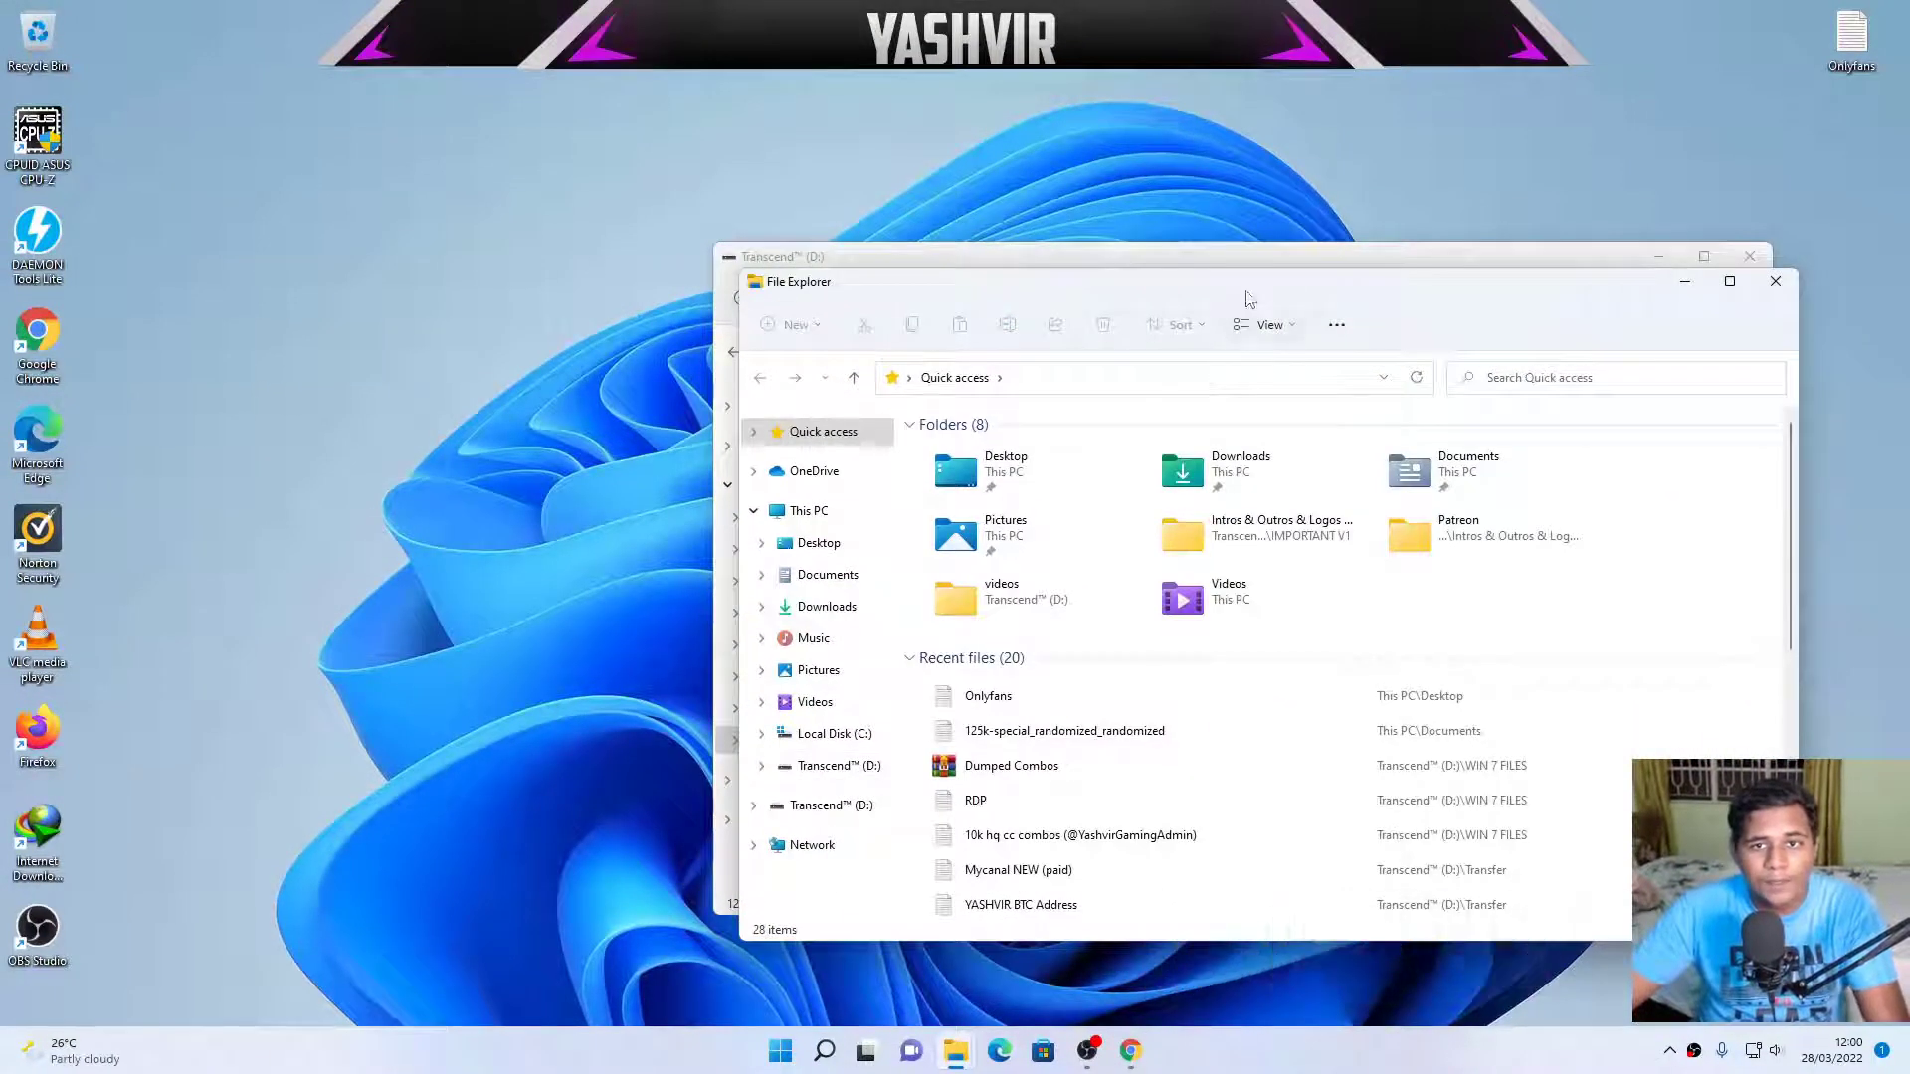
drag(1234, 296, 698, 221)
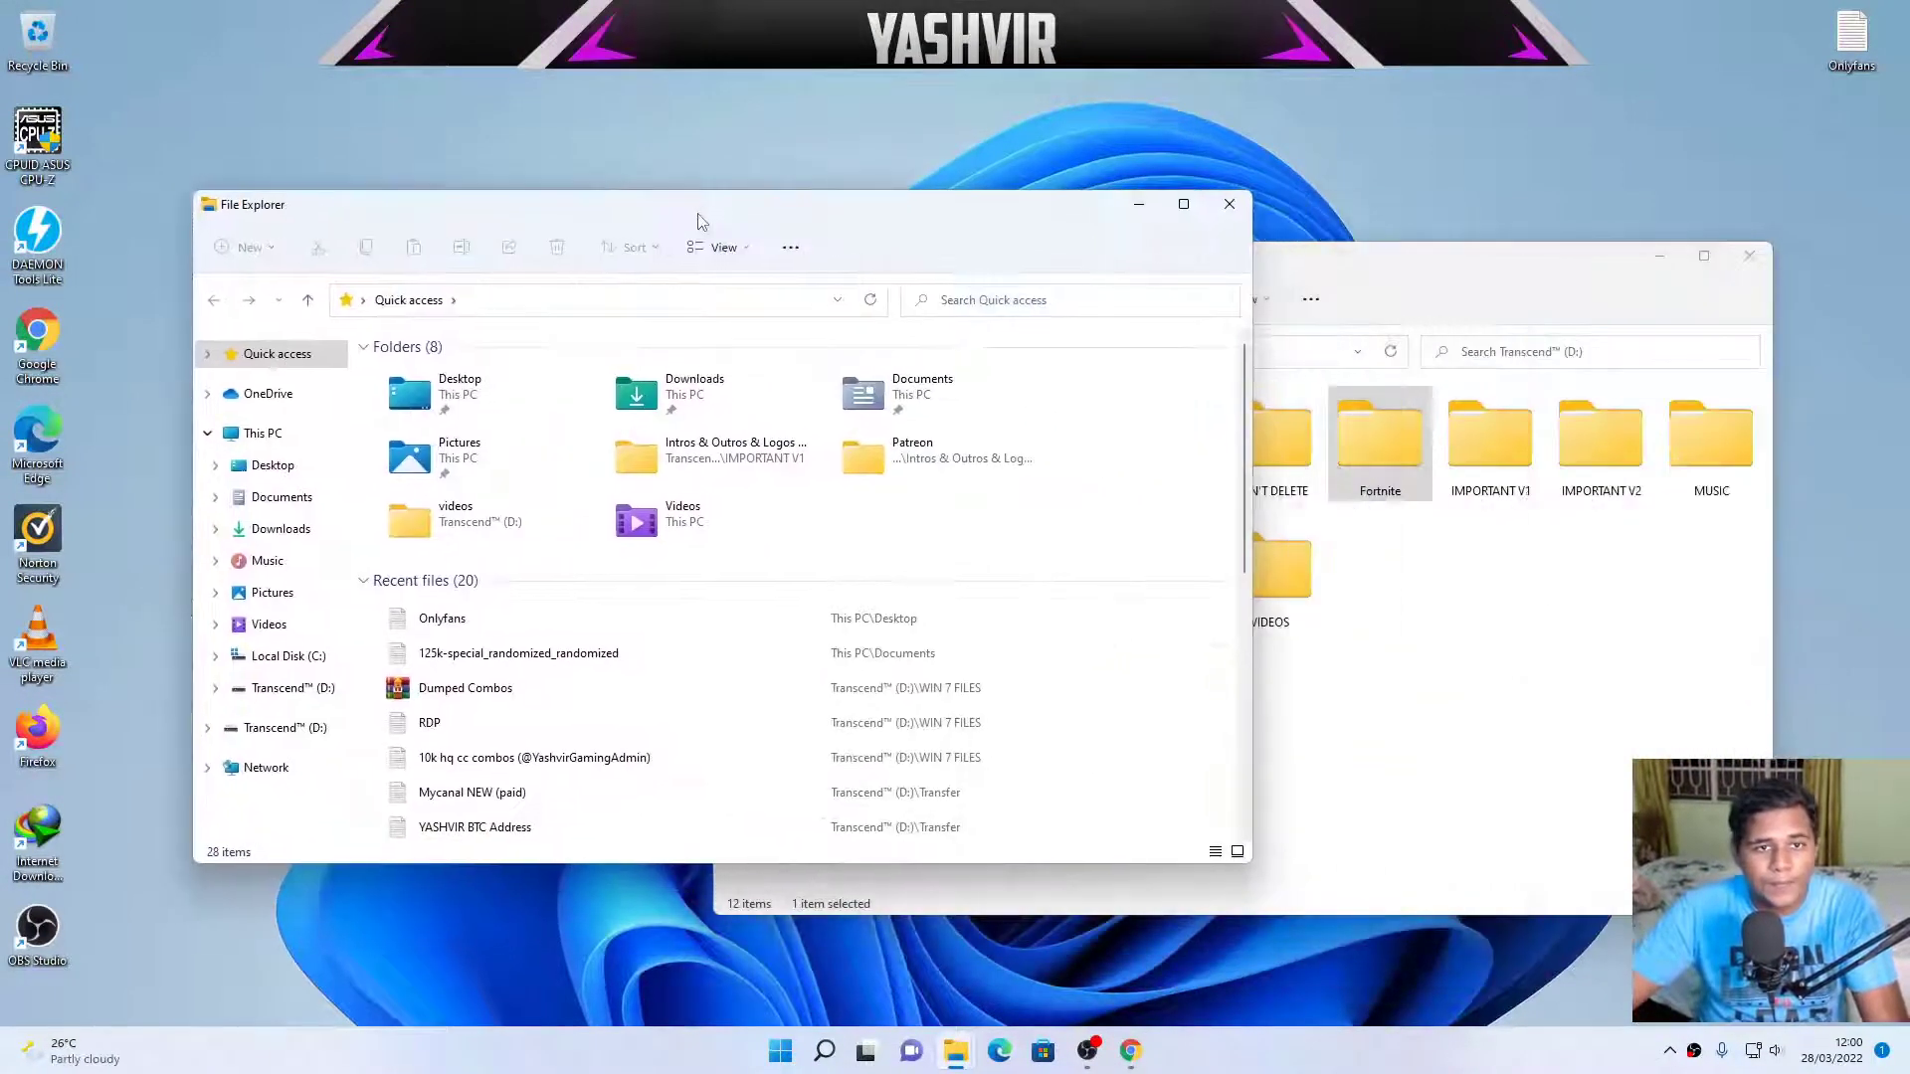
click(282, 658)
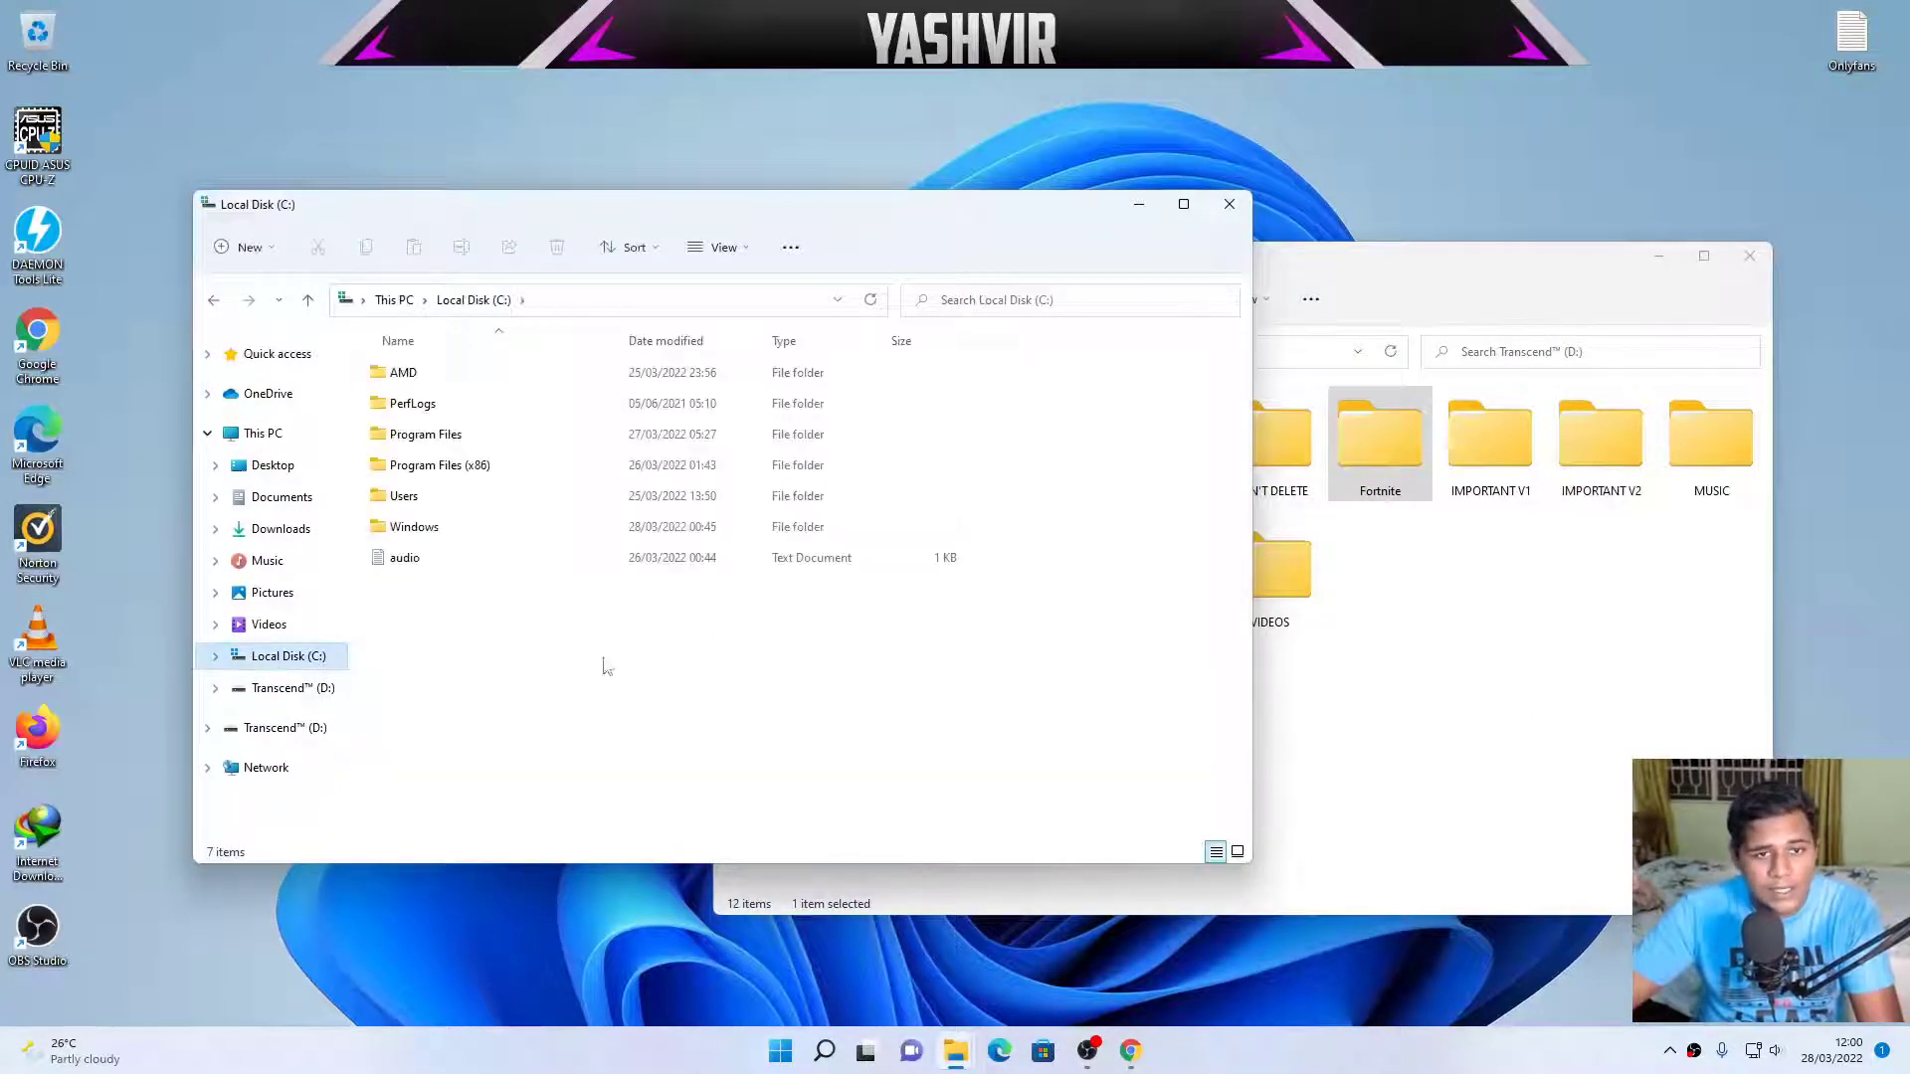
double_click(445, 444)
Create a folder named Epic Games in Program Files and open it.
right_click(1104, 595)
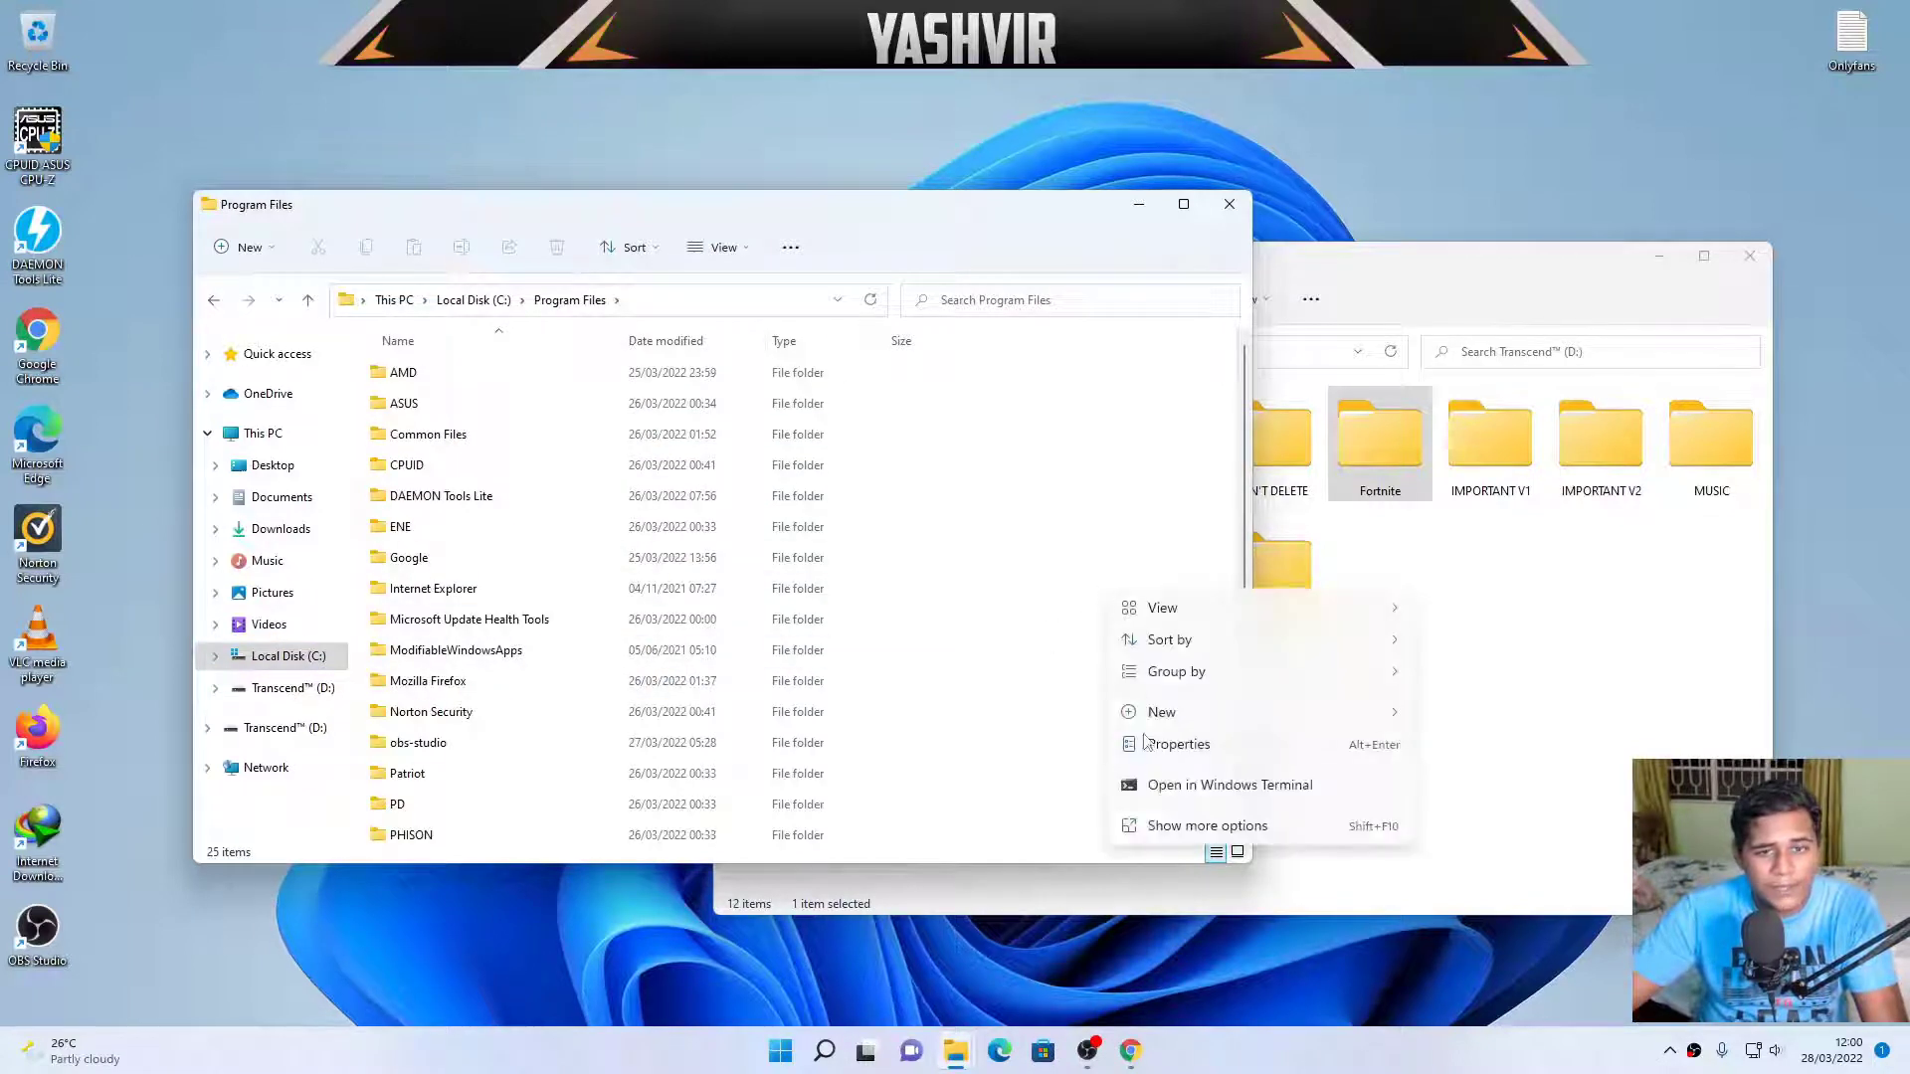
click(1206, 831)
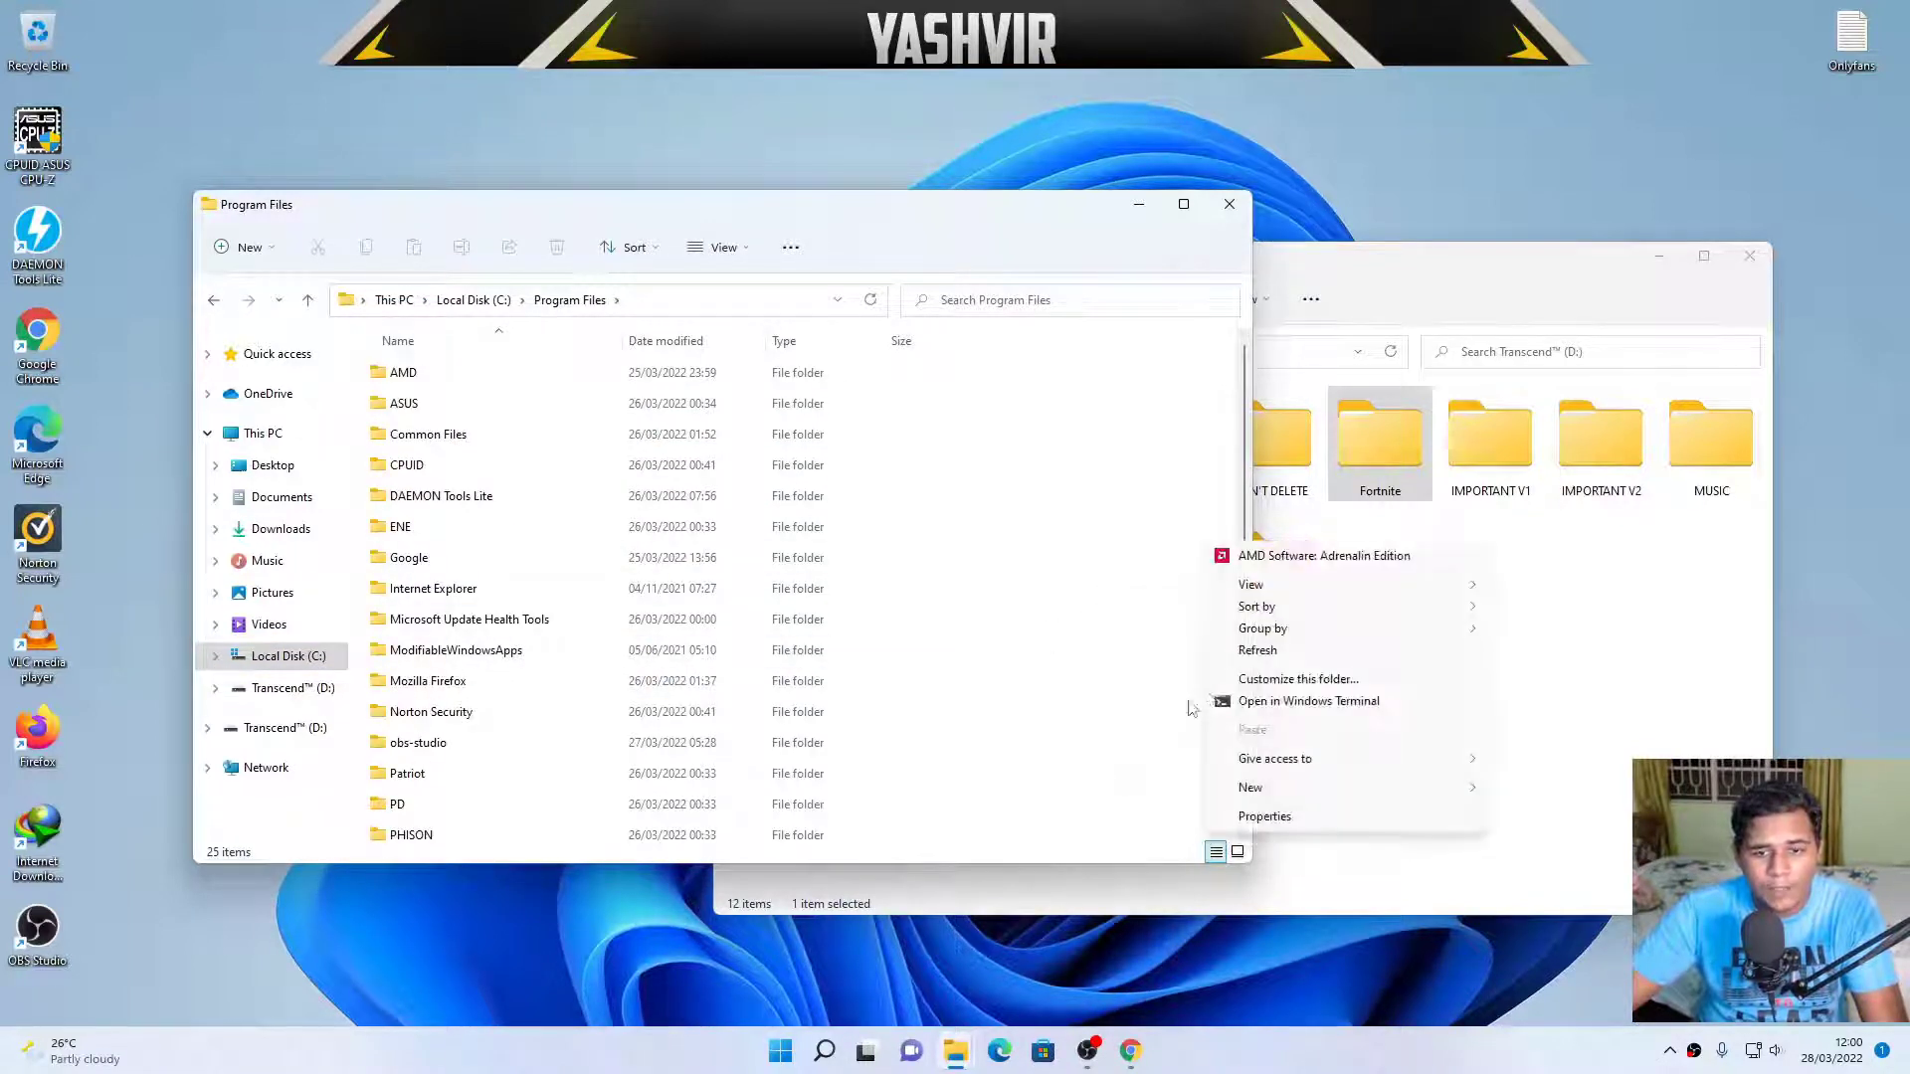
mouse_move(1323, 787)
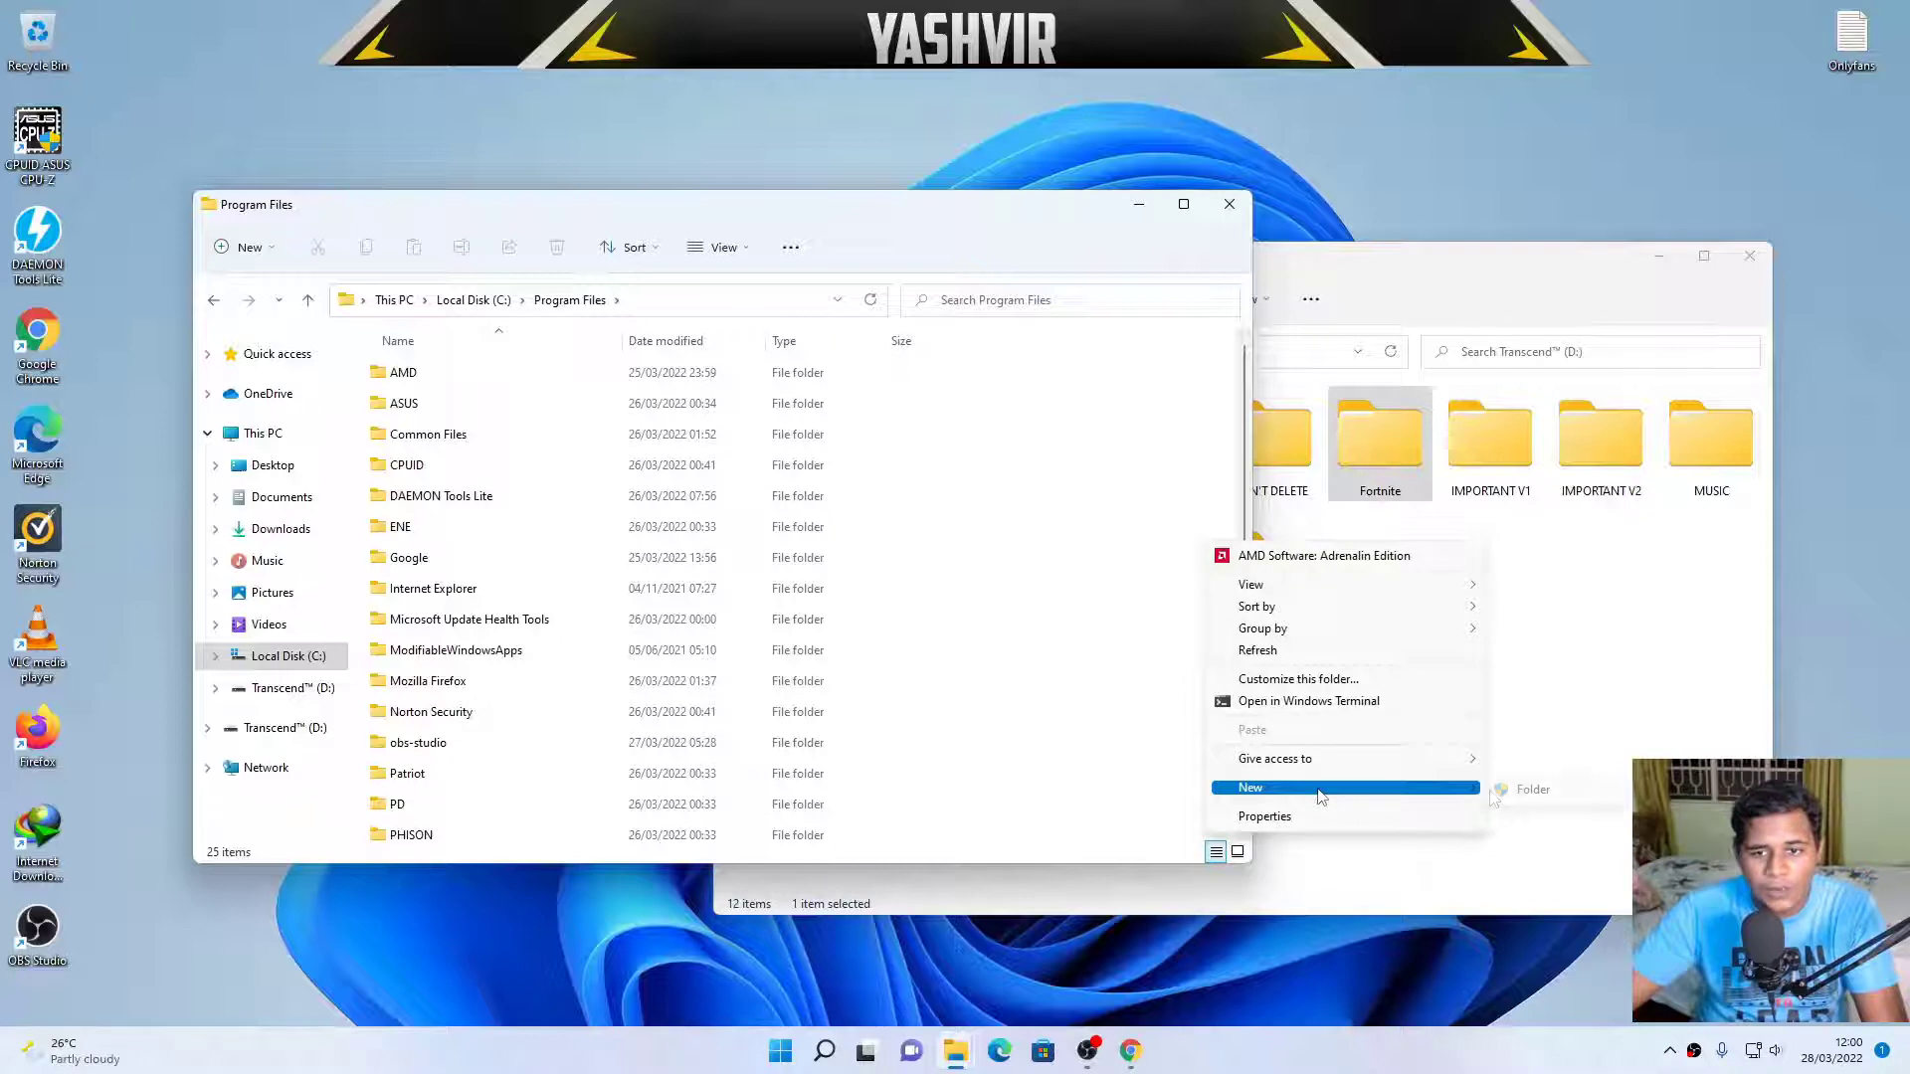
click(1589, 793)
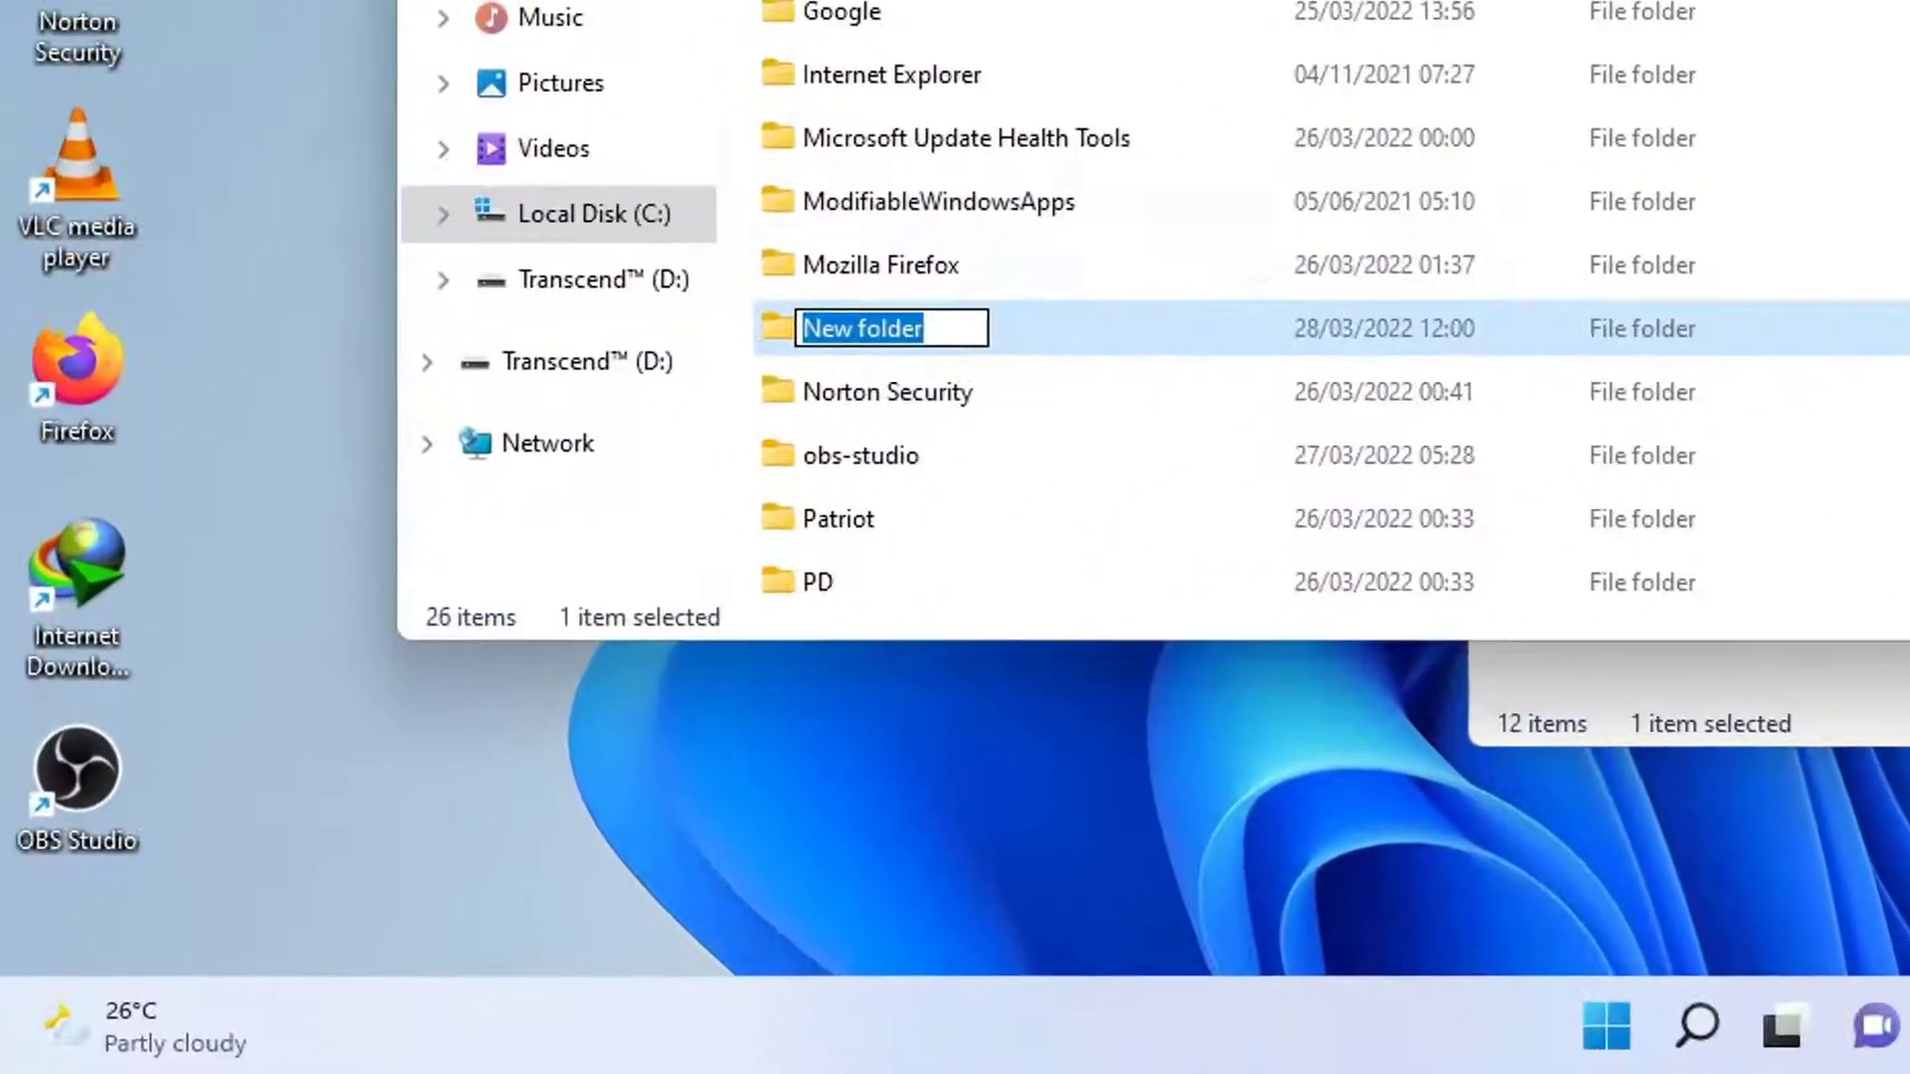
text(Epic Ga)
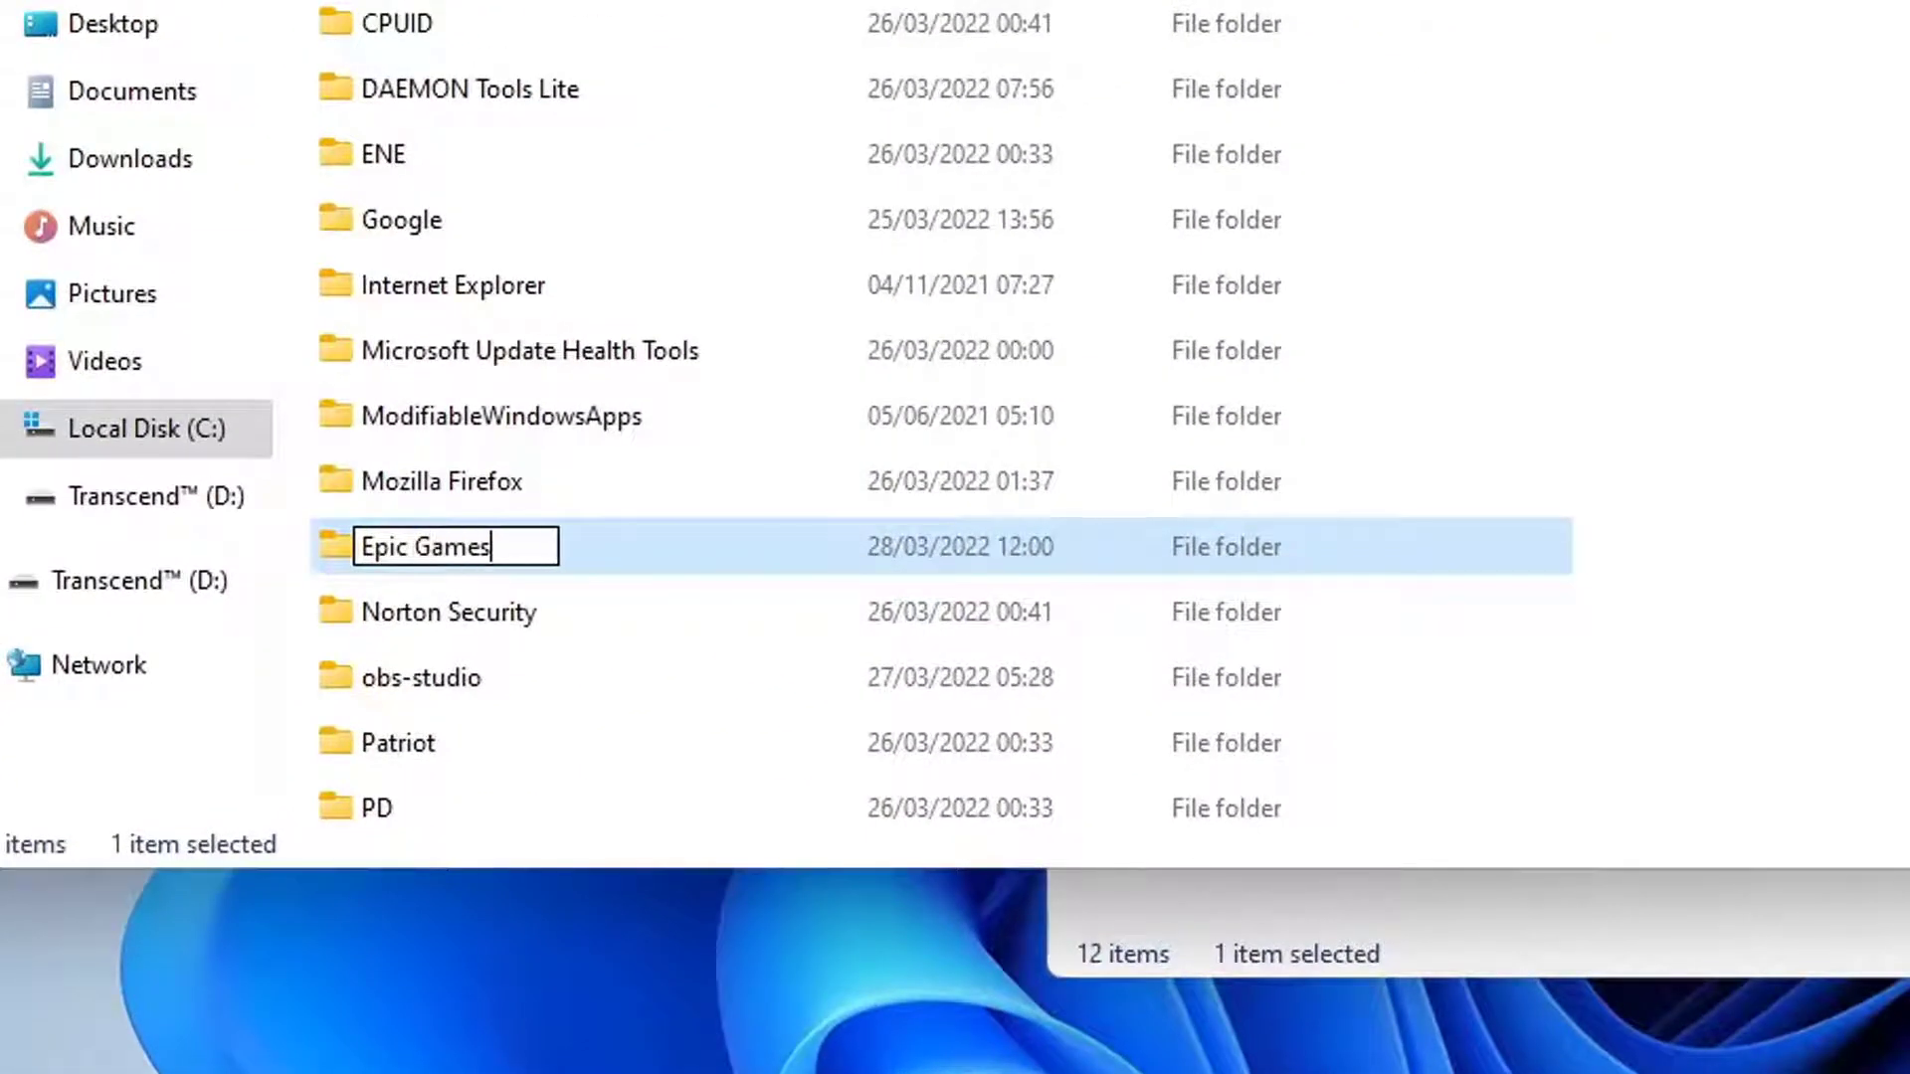
text(mes)
key(Return)
key(Return)
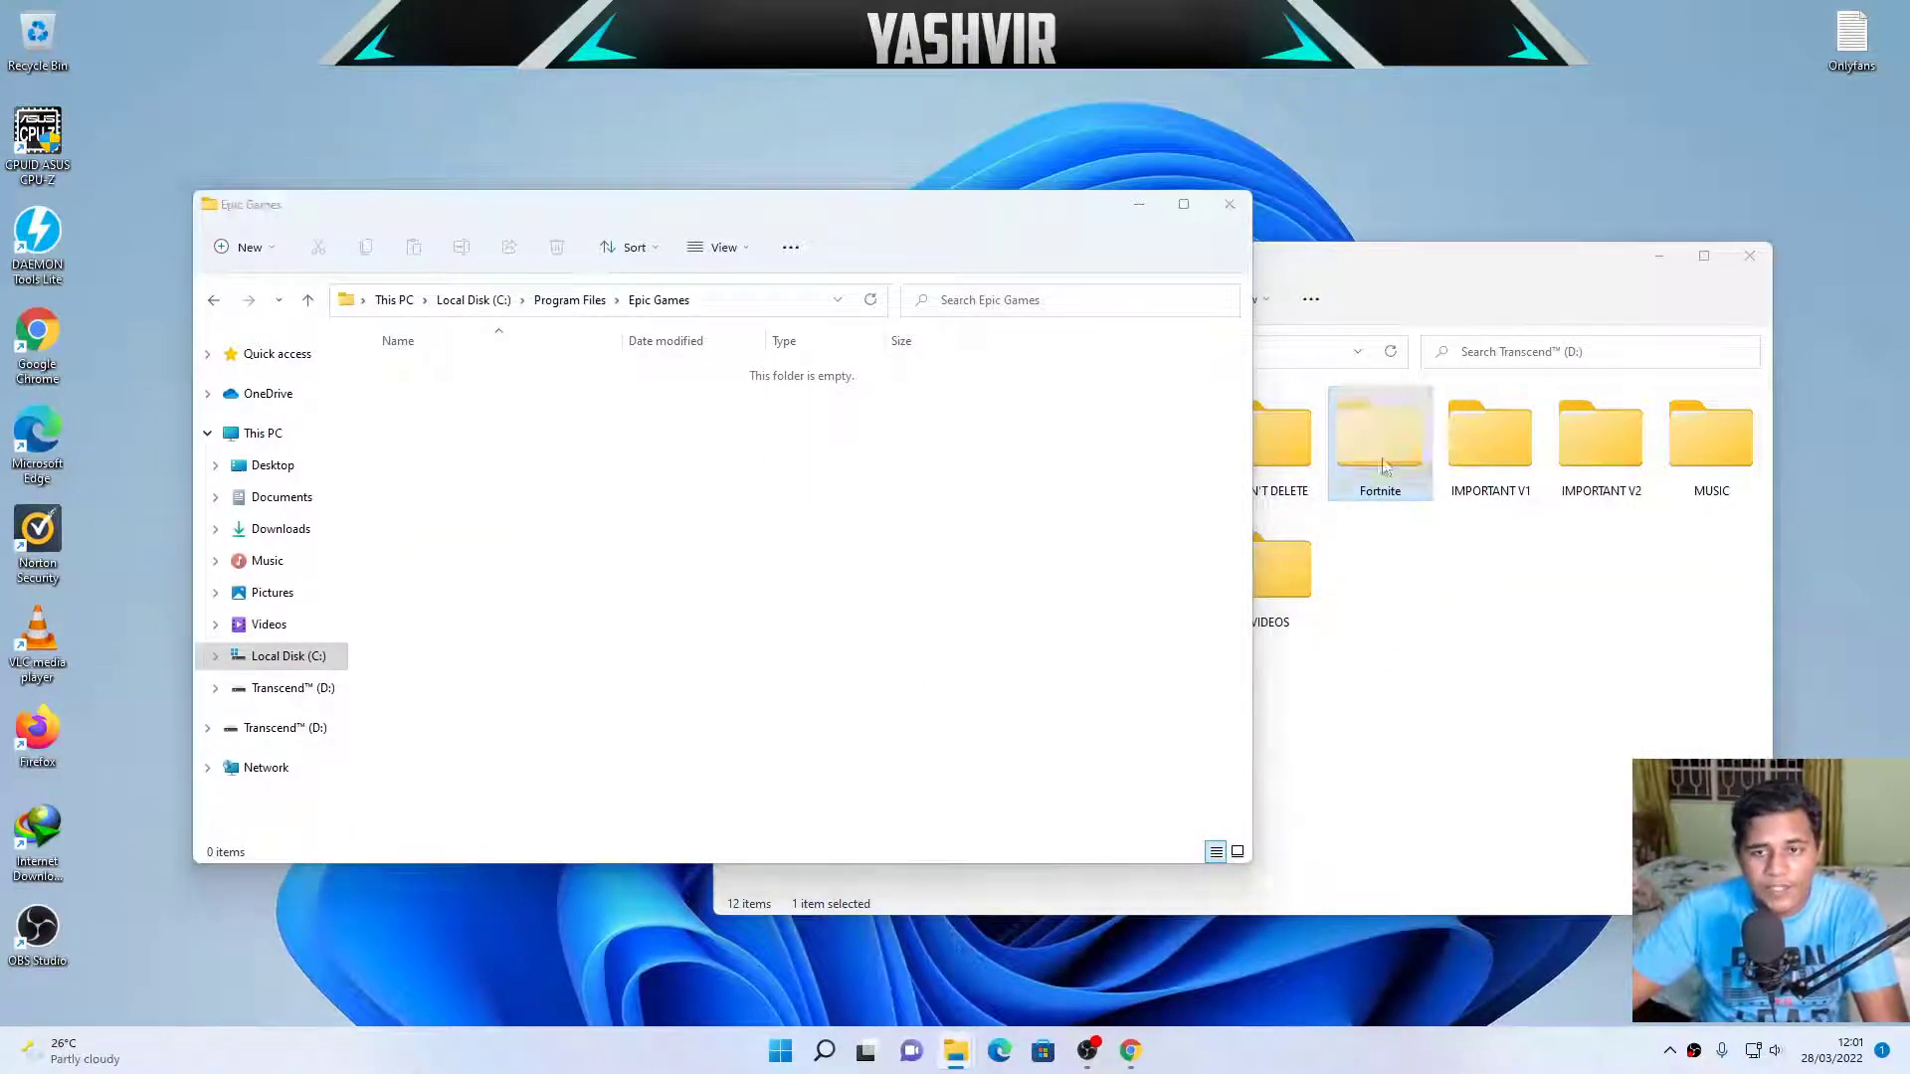
Copy the Fortnite folder from the Transcend (D:) drive into the new Epic Games folder and show the detailed transfer progress.
drag(1397, 455, 921, 538)
key(Return)
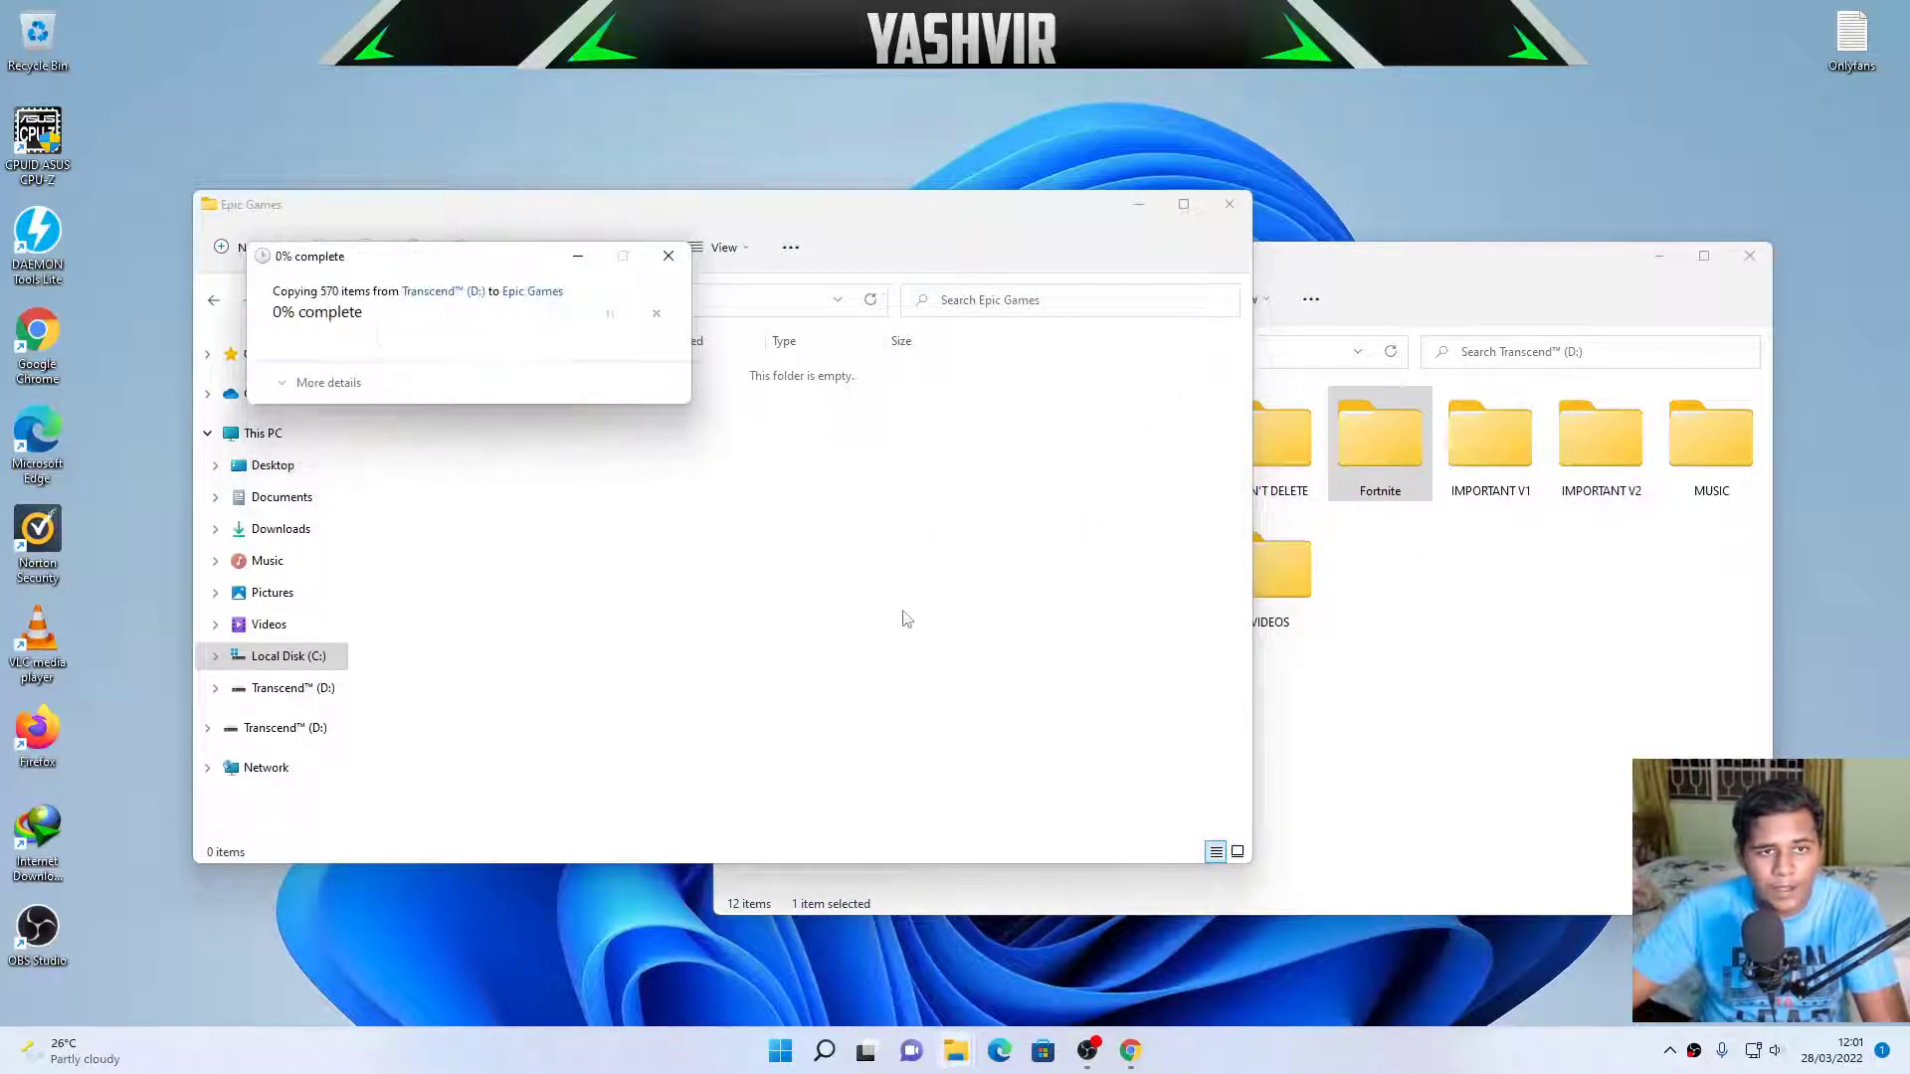
drag(393, 267, 865, 482)
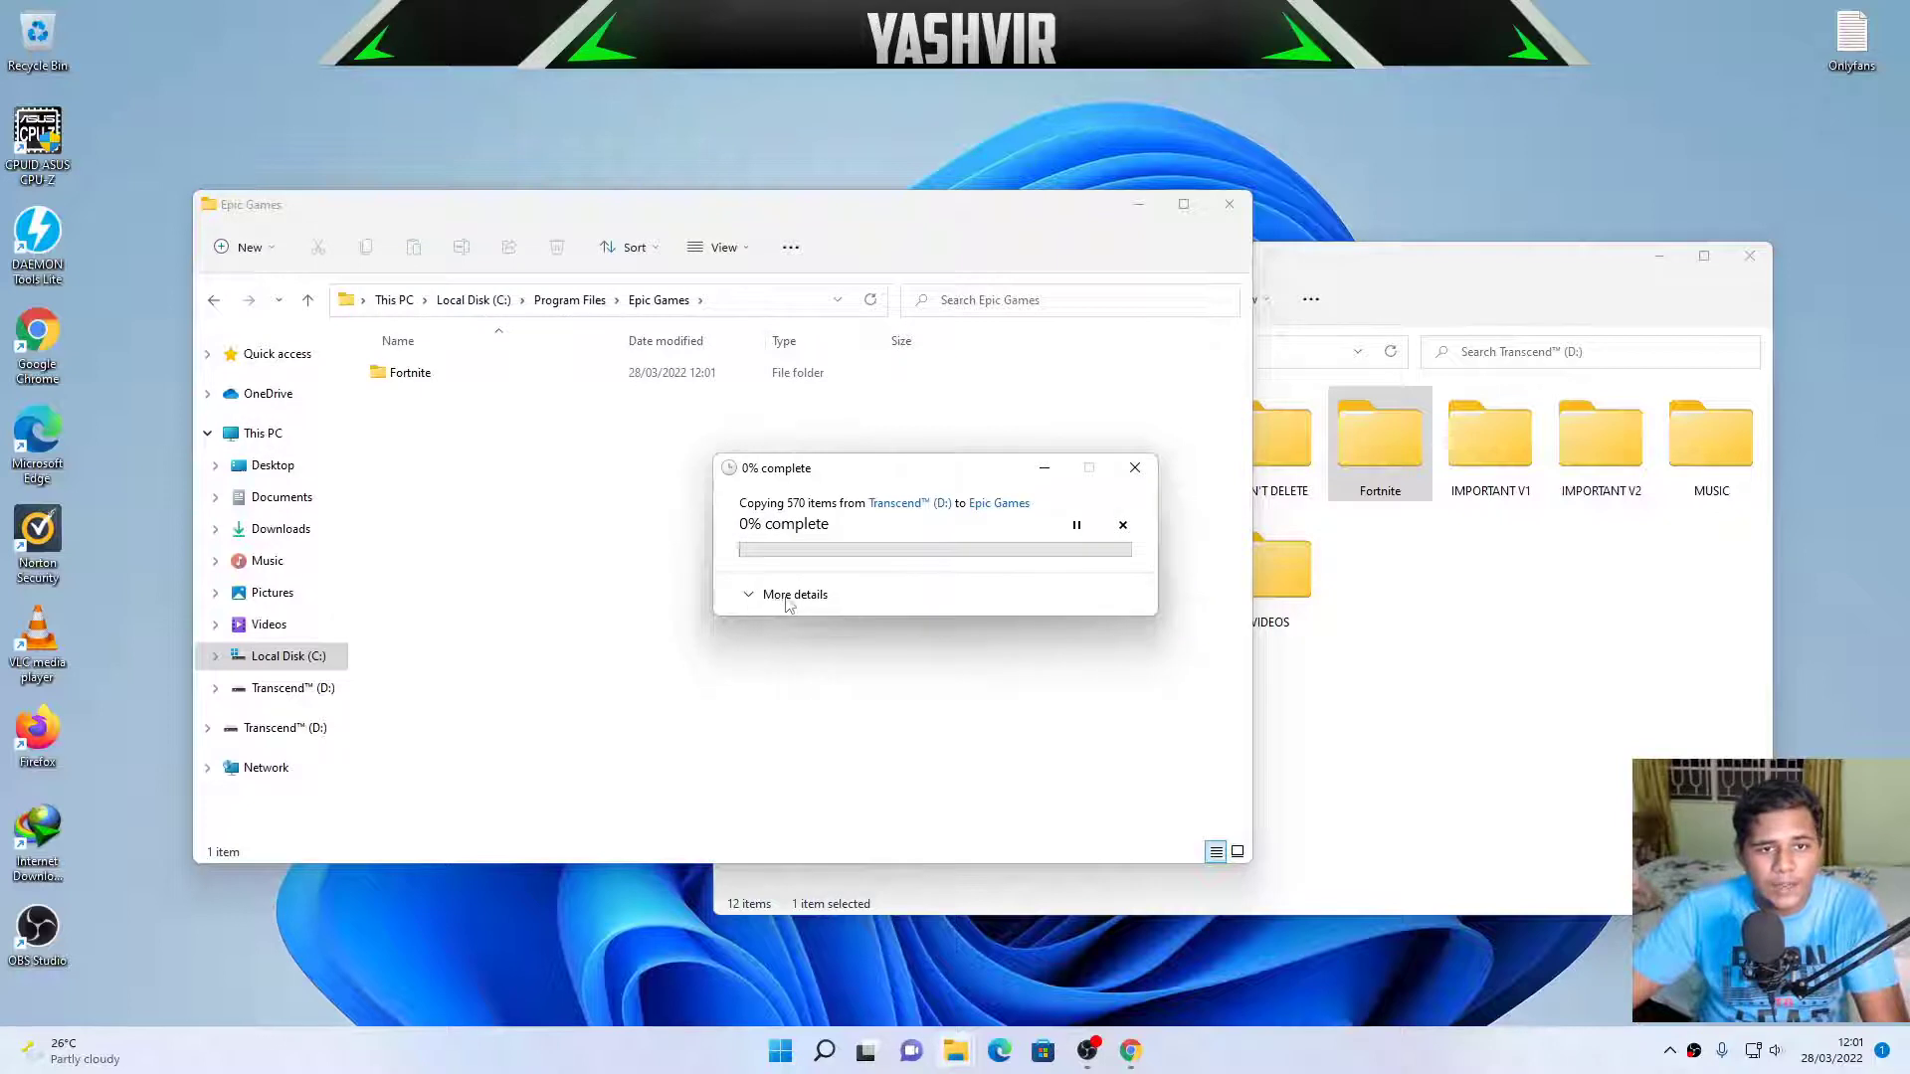
click(756, 593)
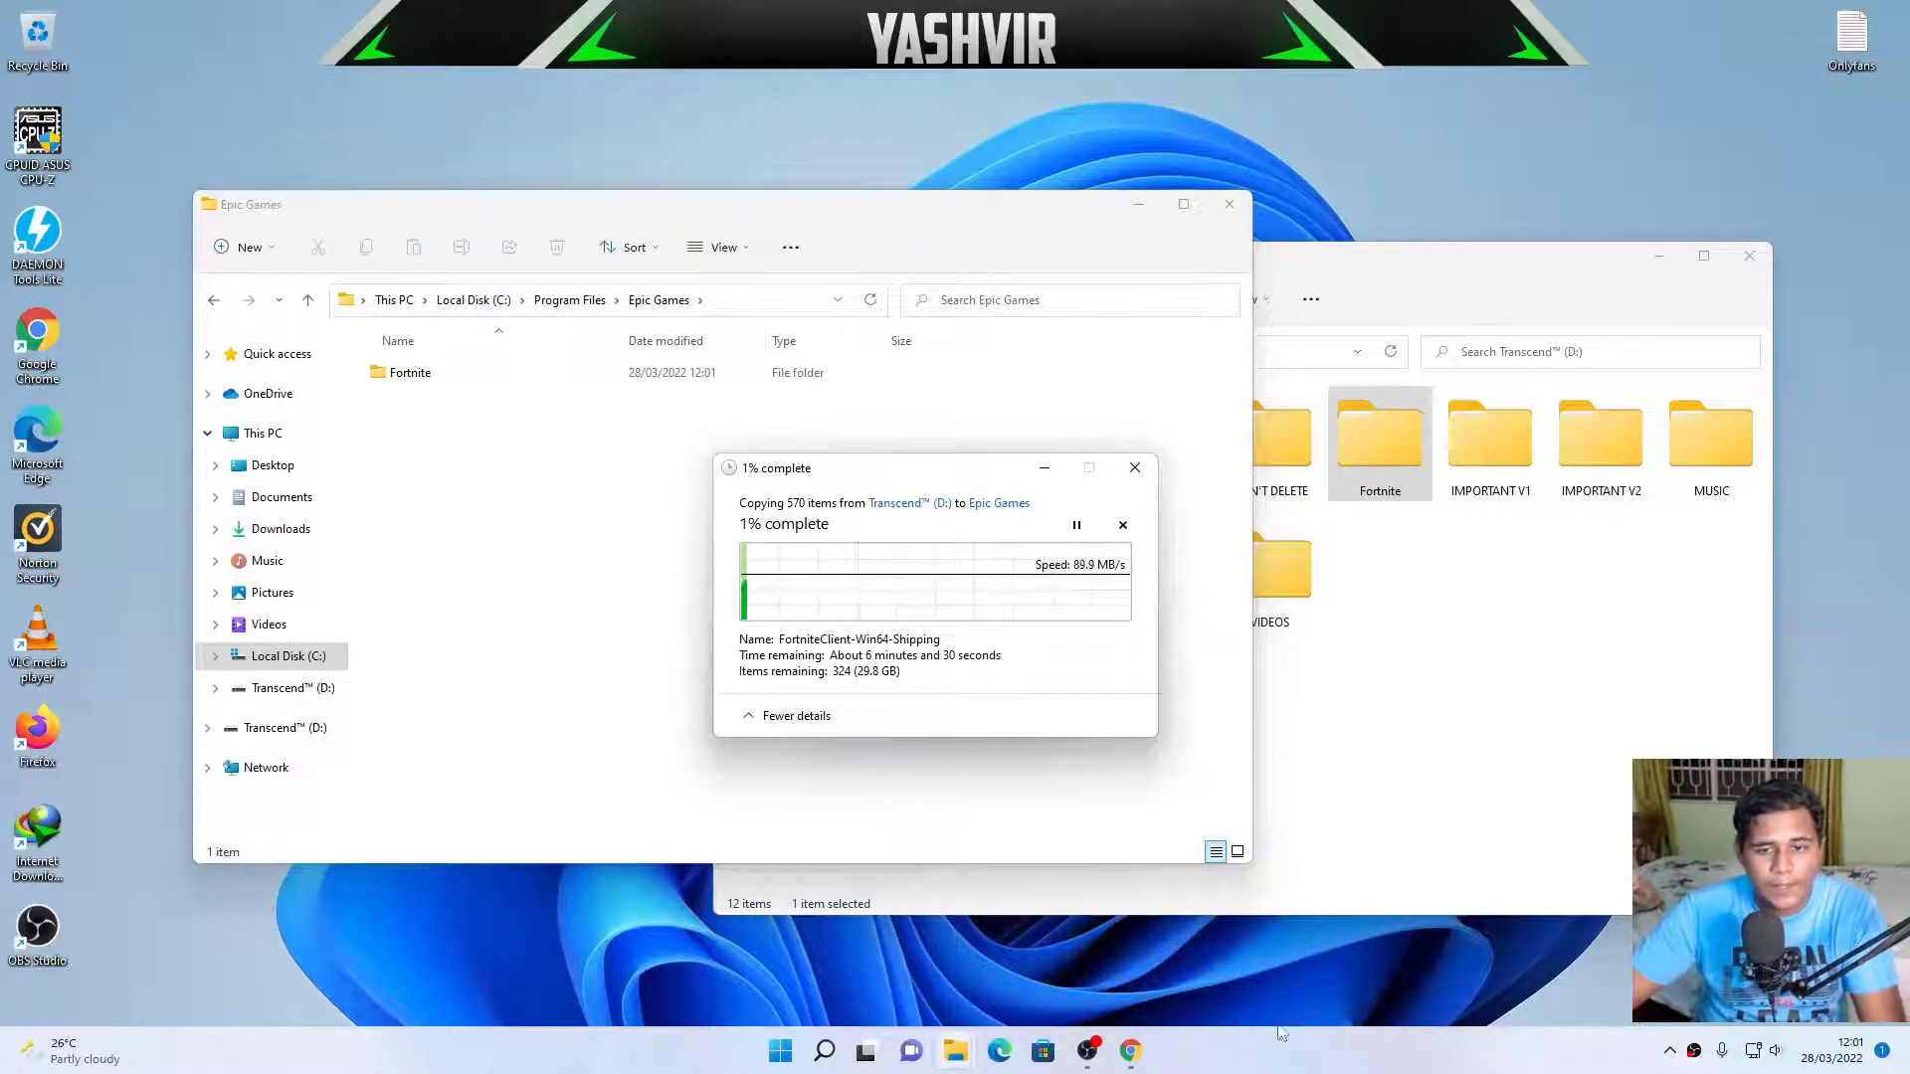
click(1347, 1070)
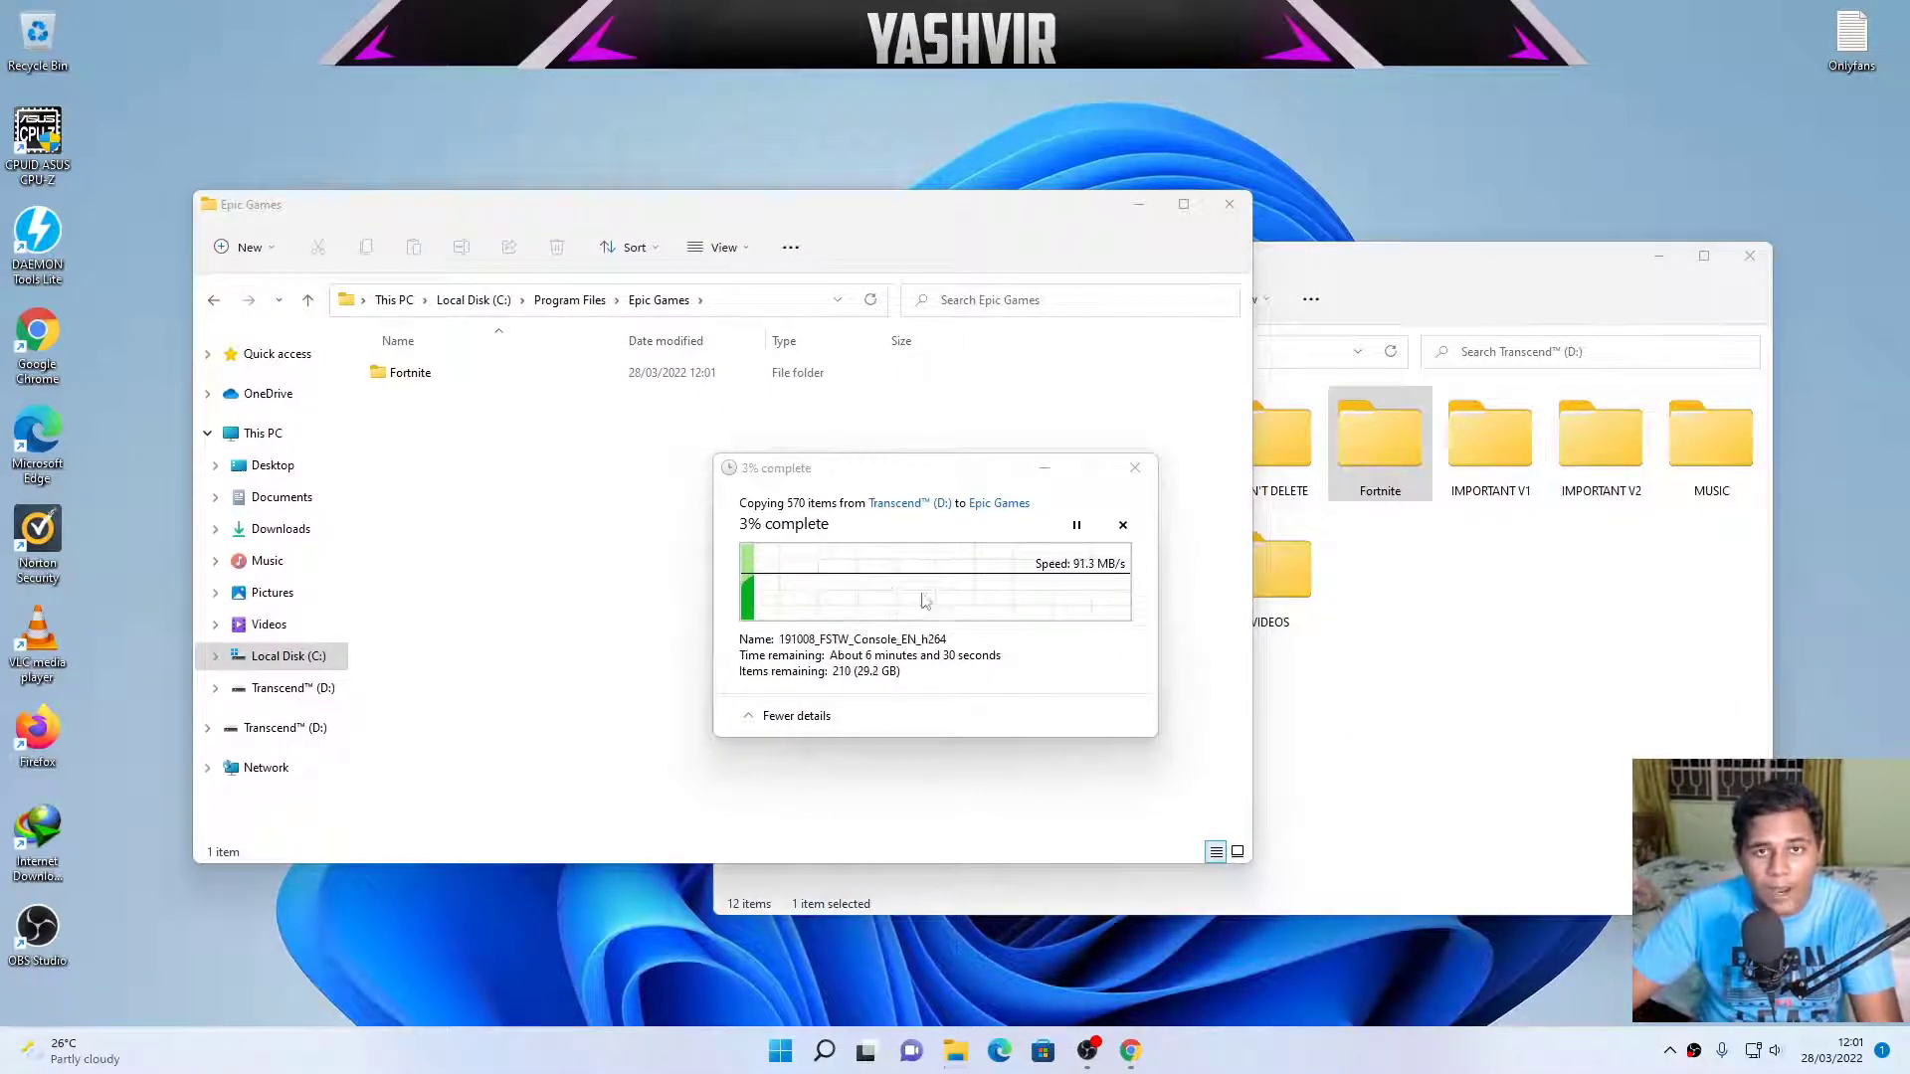
Switch to Chrome, start downloading the Epic Games launcher installer from the Epic Games Store site, and close the browser.
click(1131, 1049)
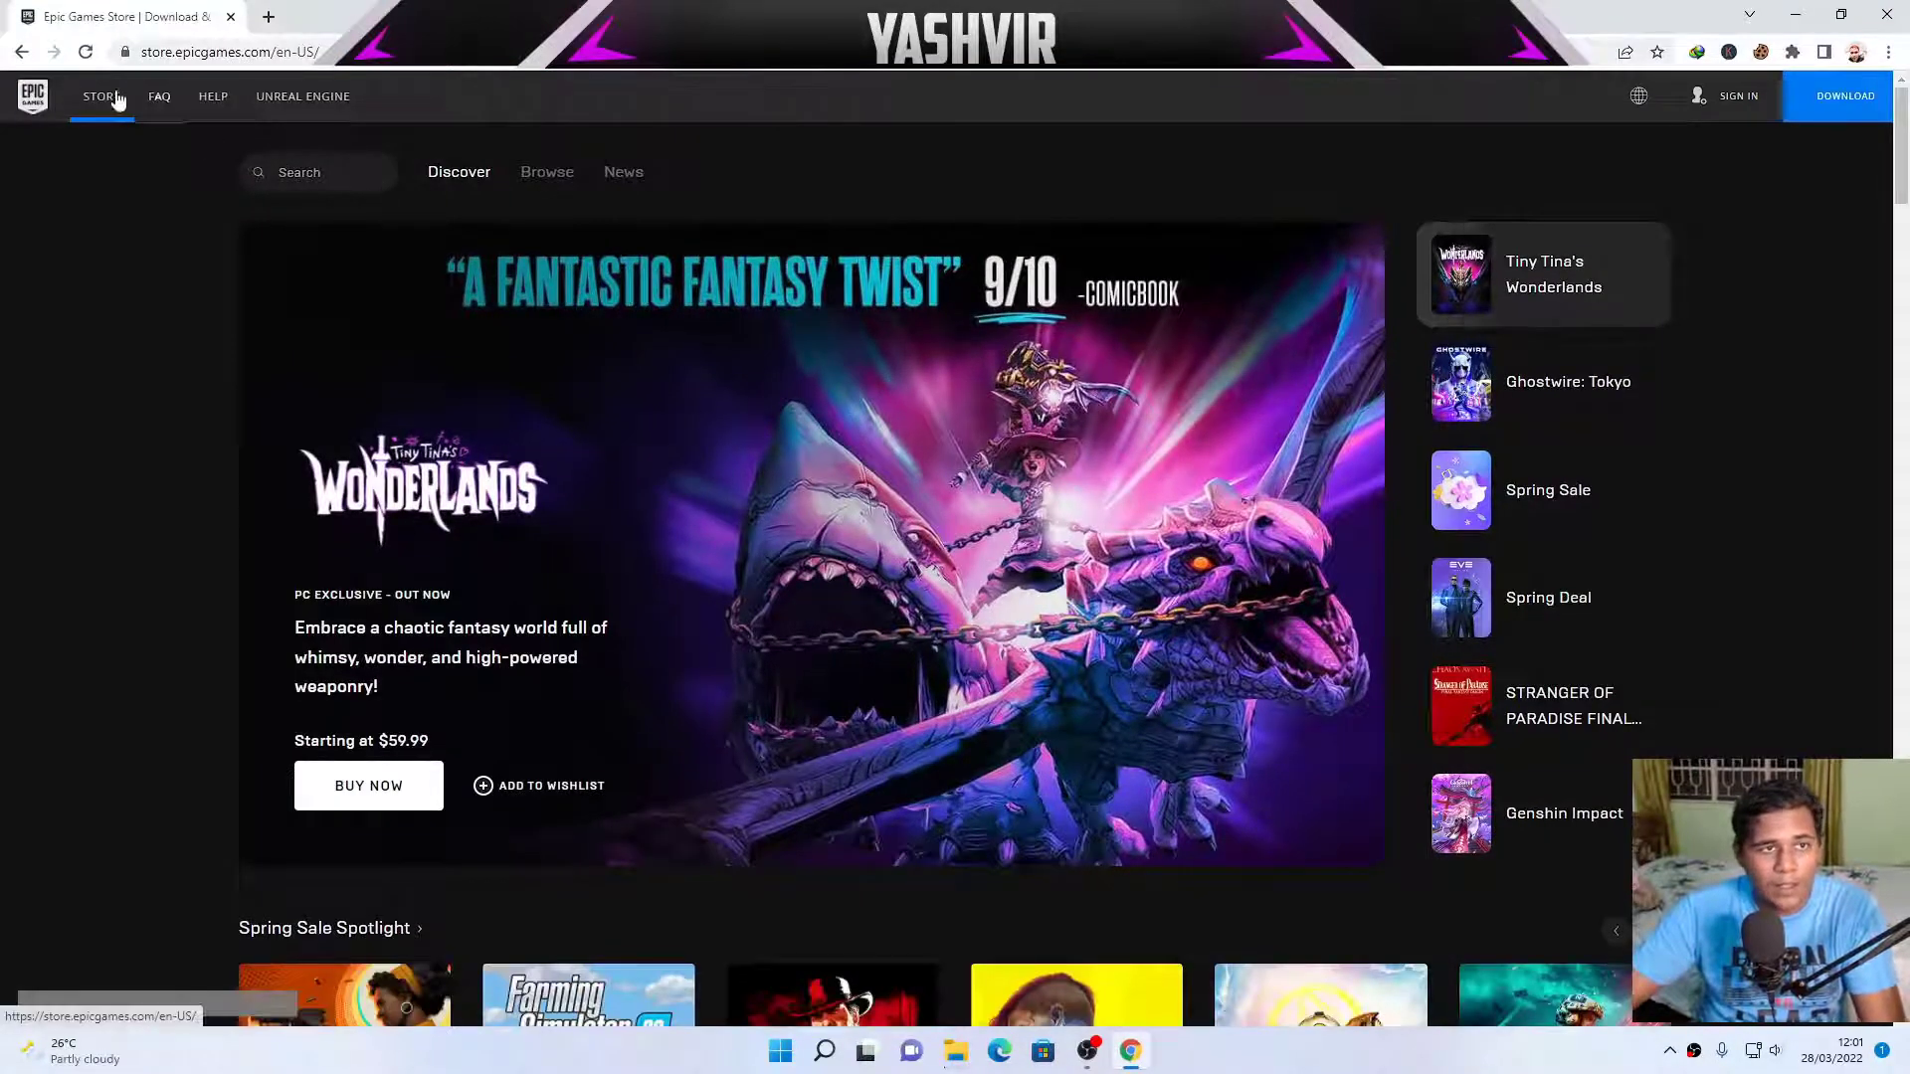
click(1833, 120)
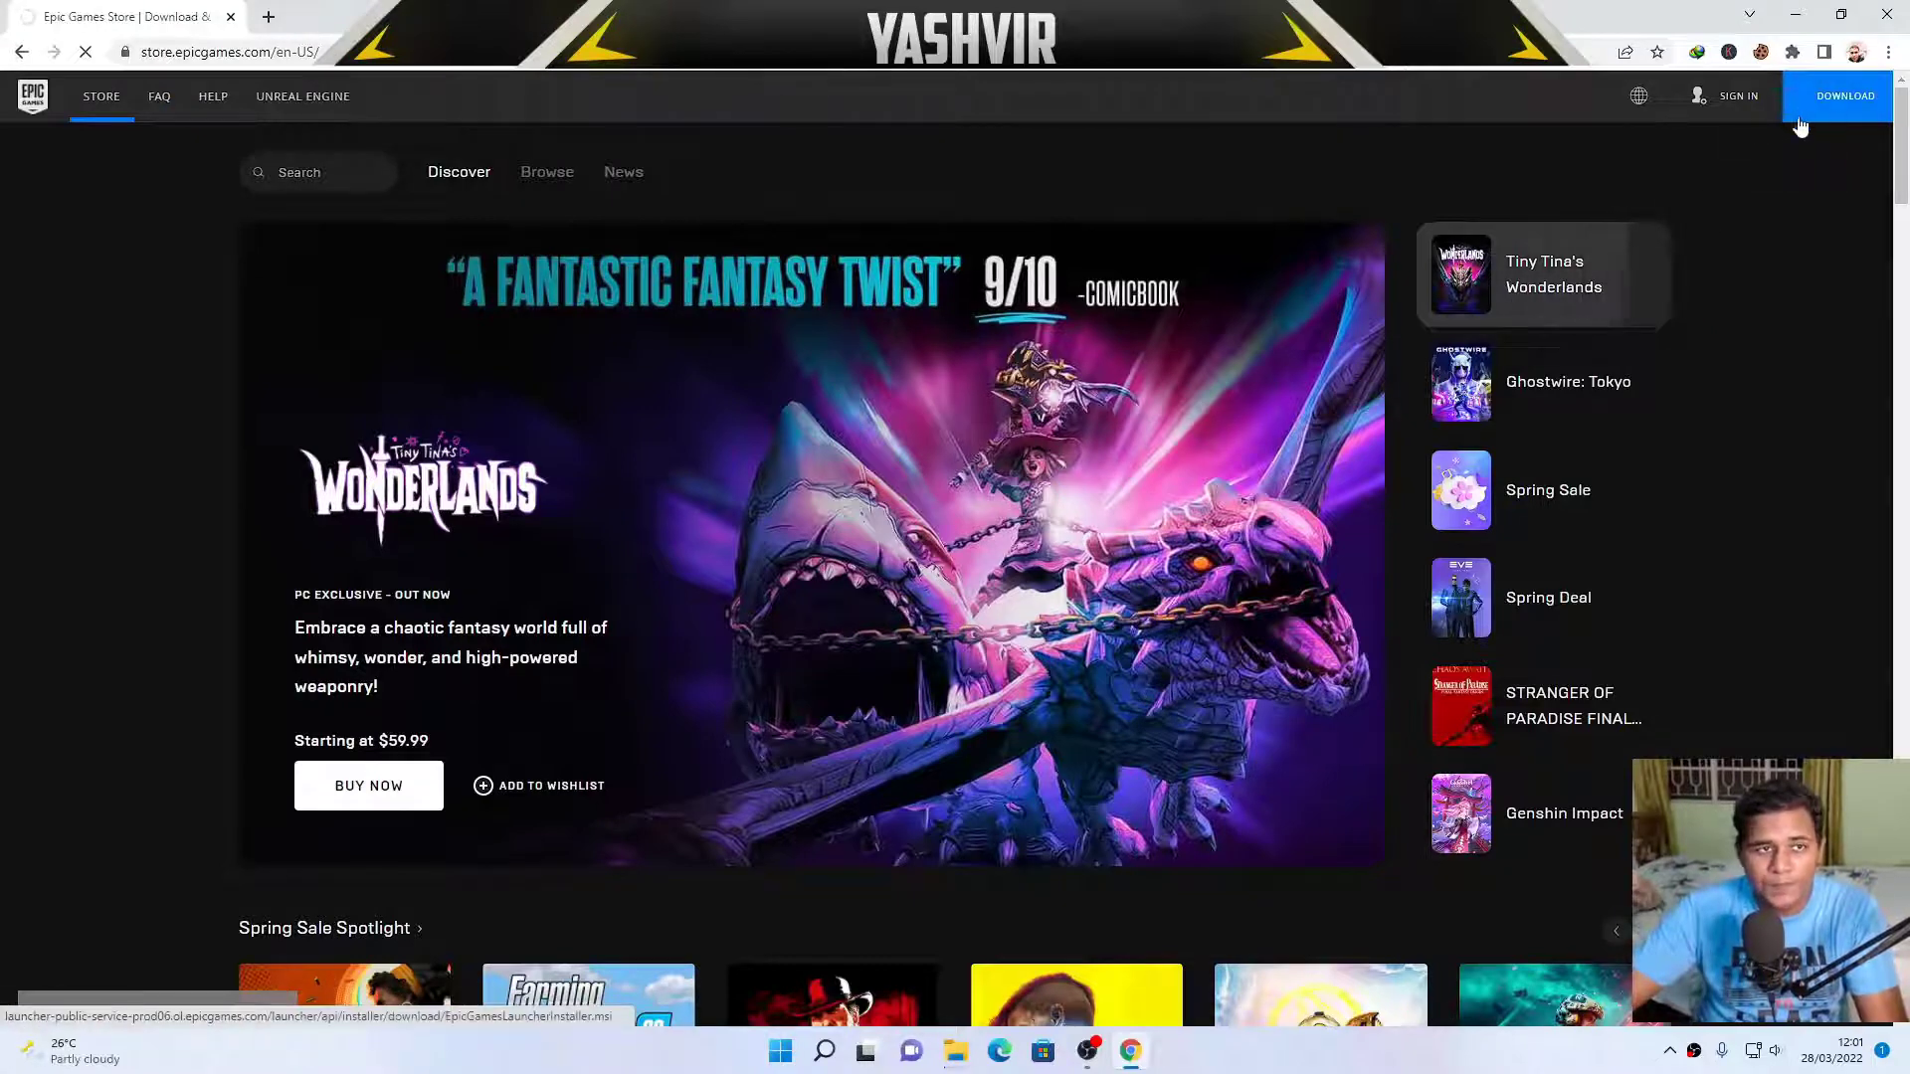
click(984, 610)
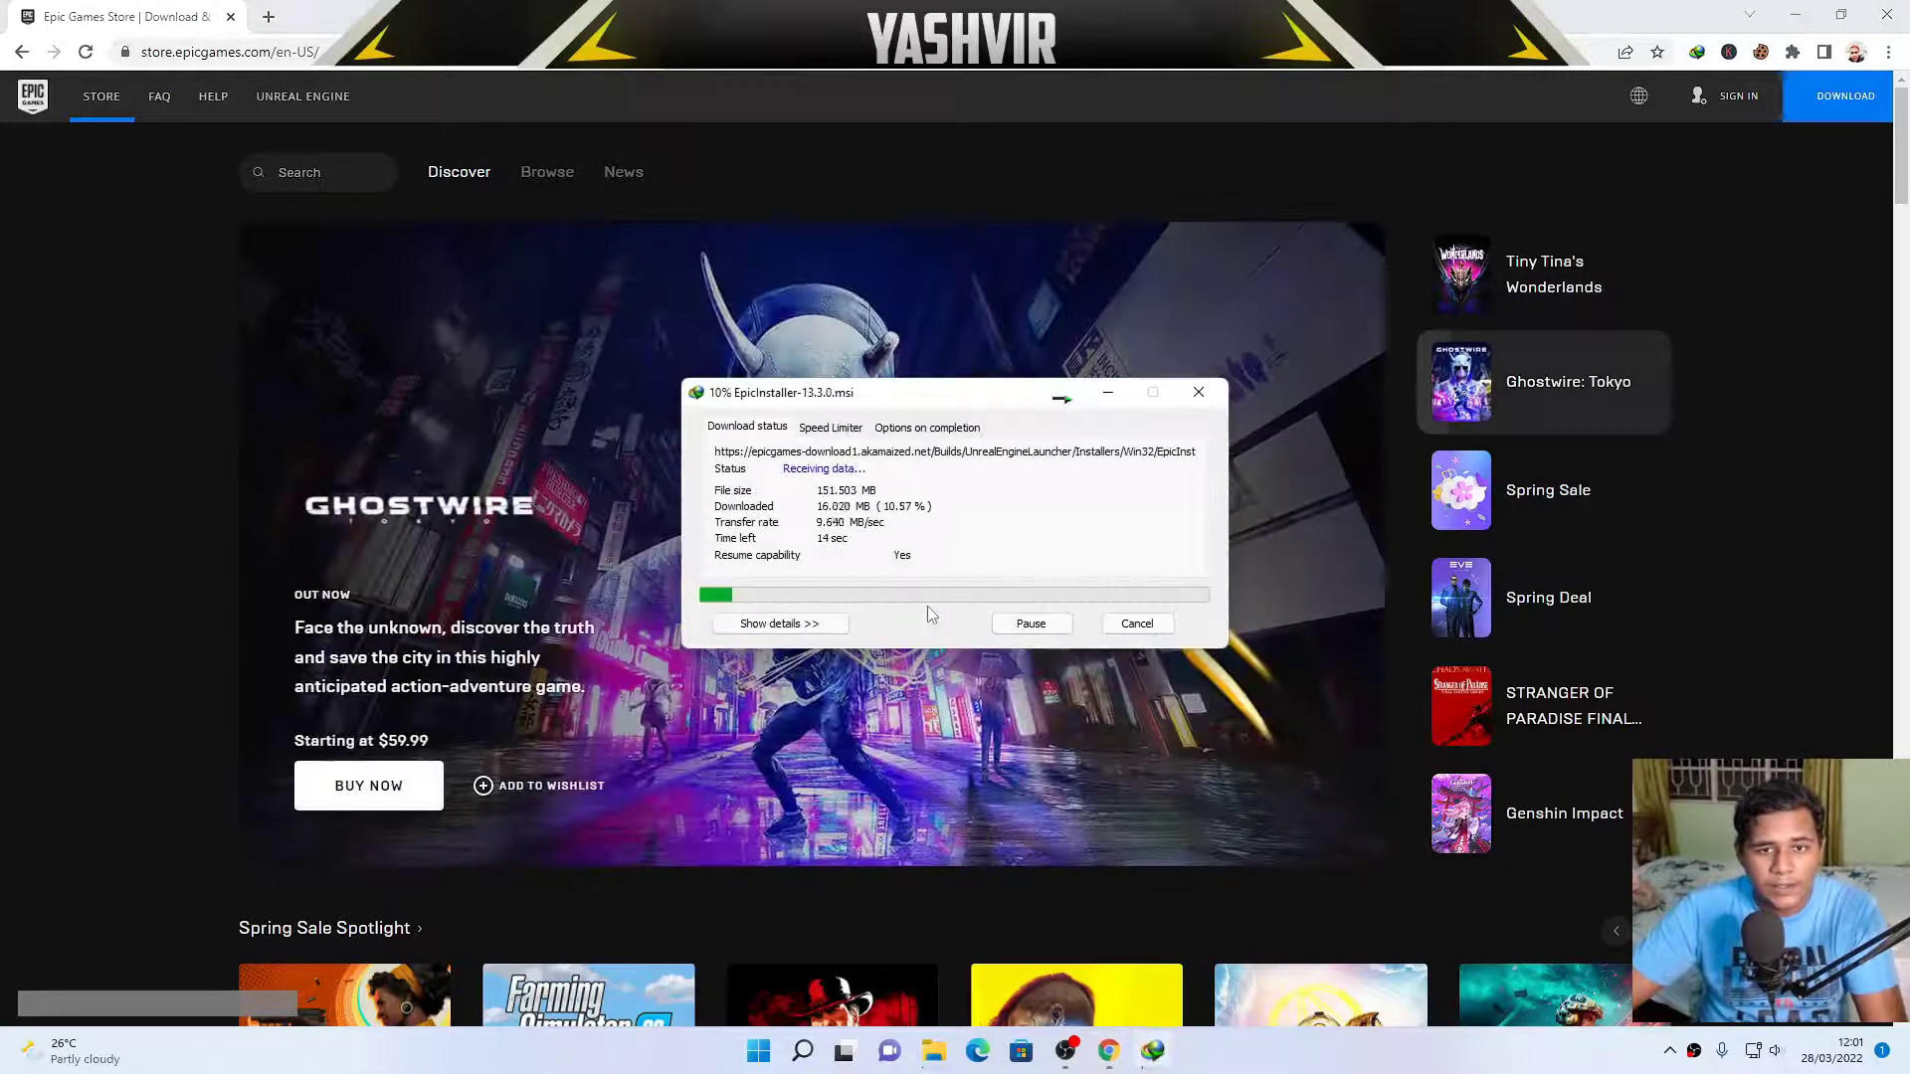
click(1887, 15)
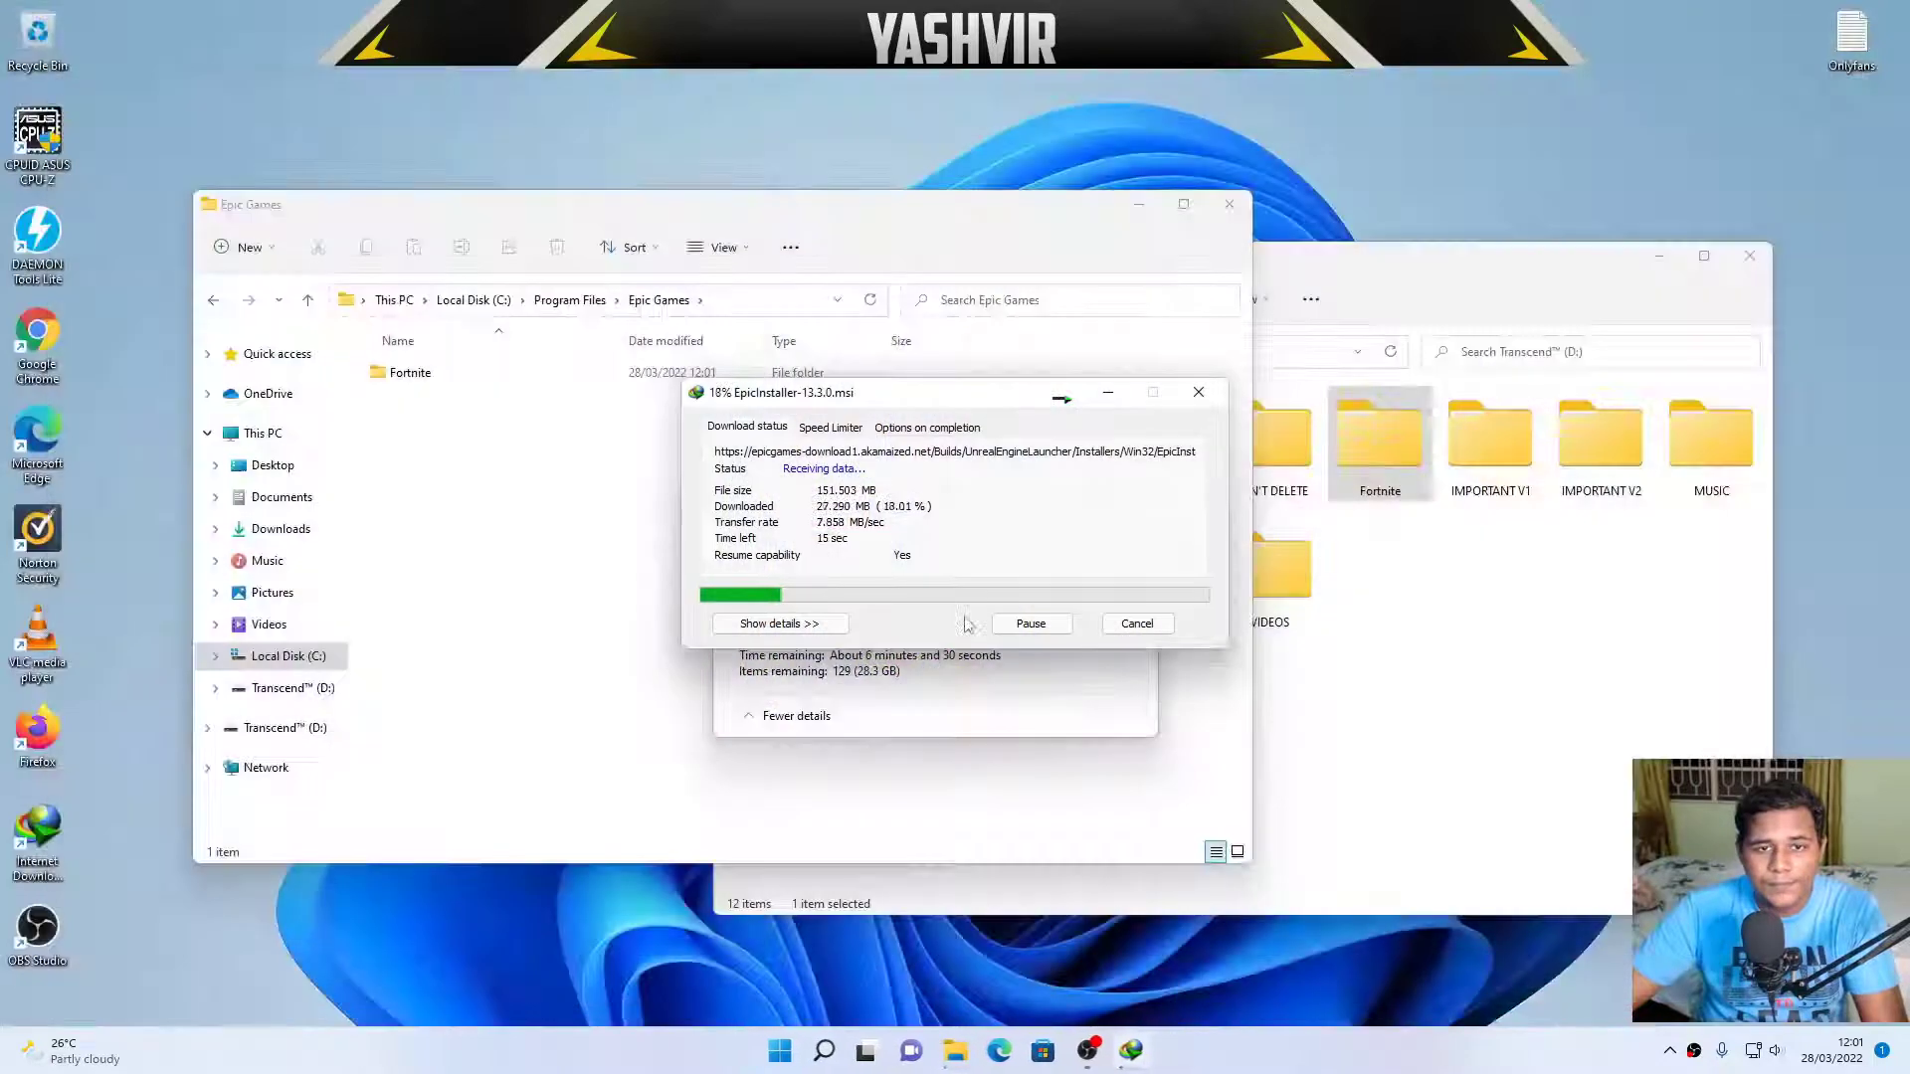
Minimize both File Explorer windows and place the copy progress and installer download windows side by side.
click(1654, 260)
drag(915, 402, 1558, 467)
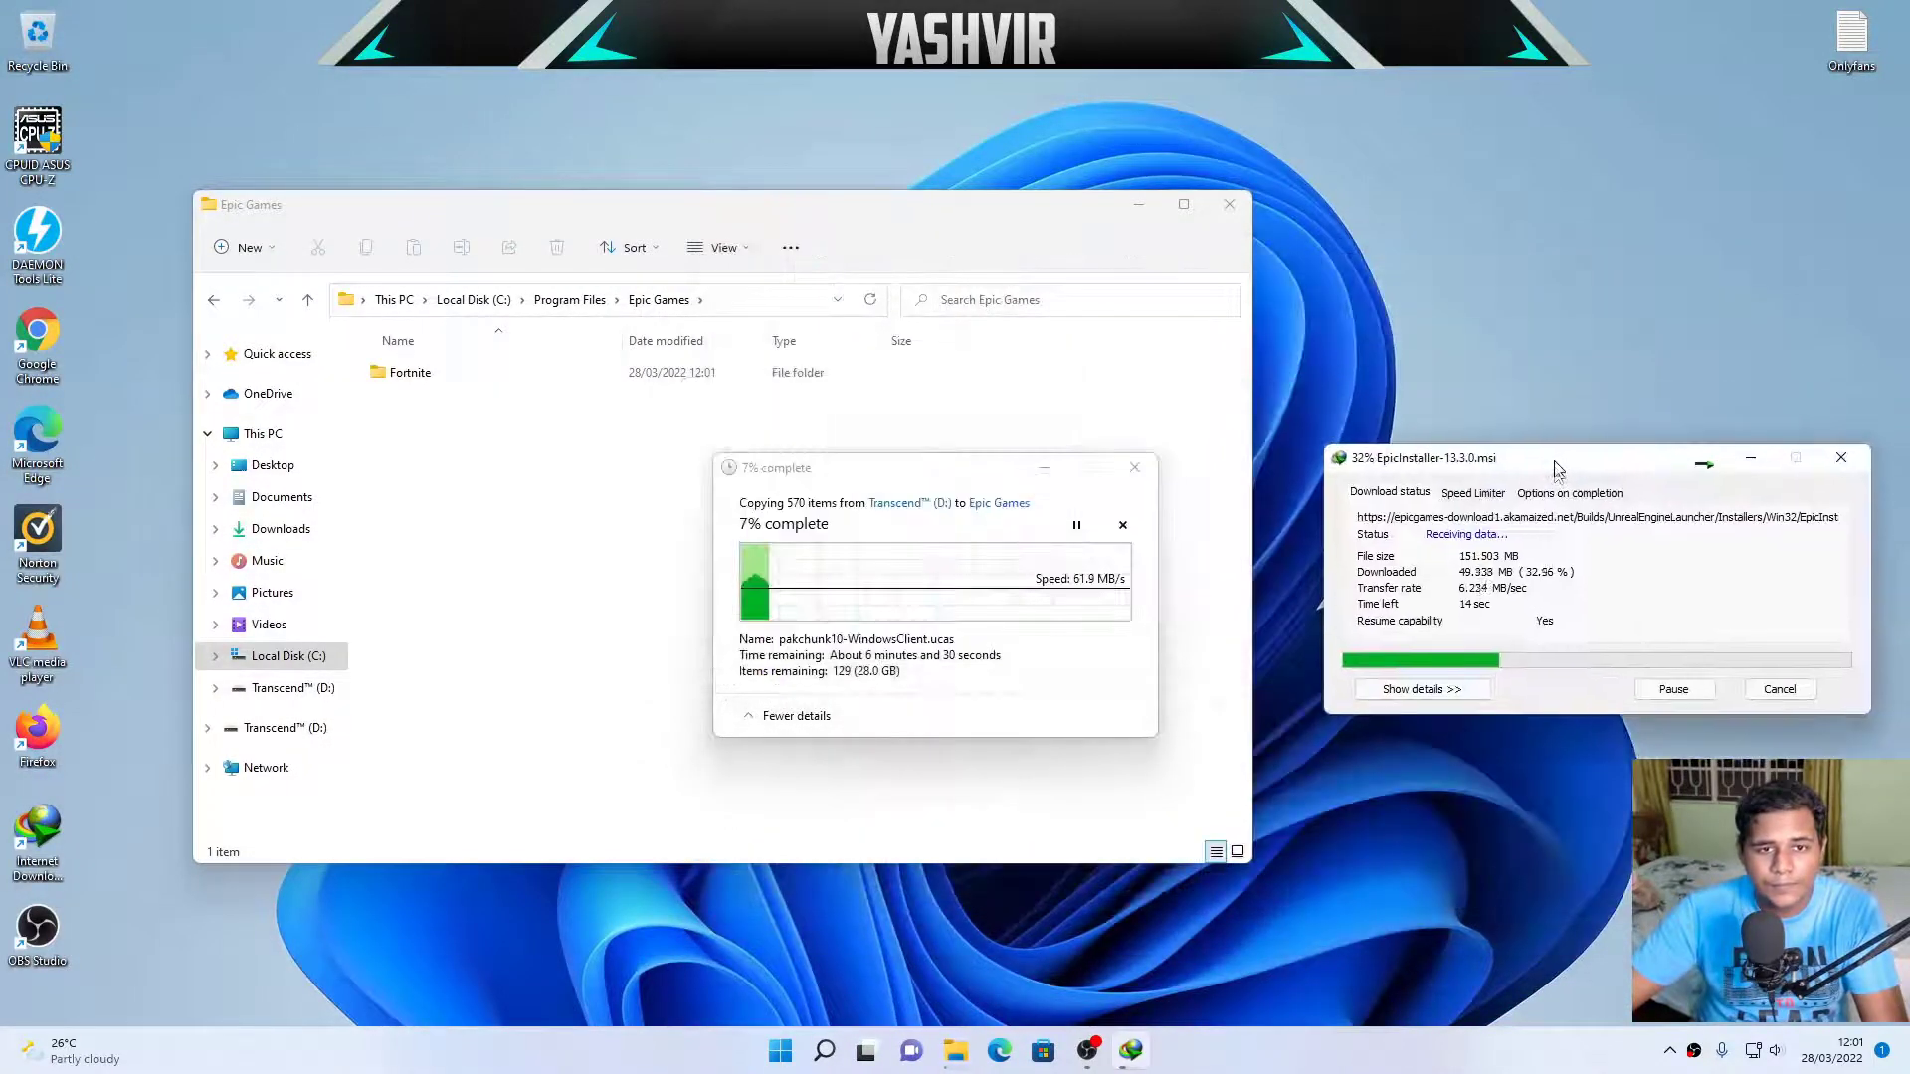
drag(896, 448, 933, 385)
click(1134, 206)
drag(1538, 477, 1395, 403)
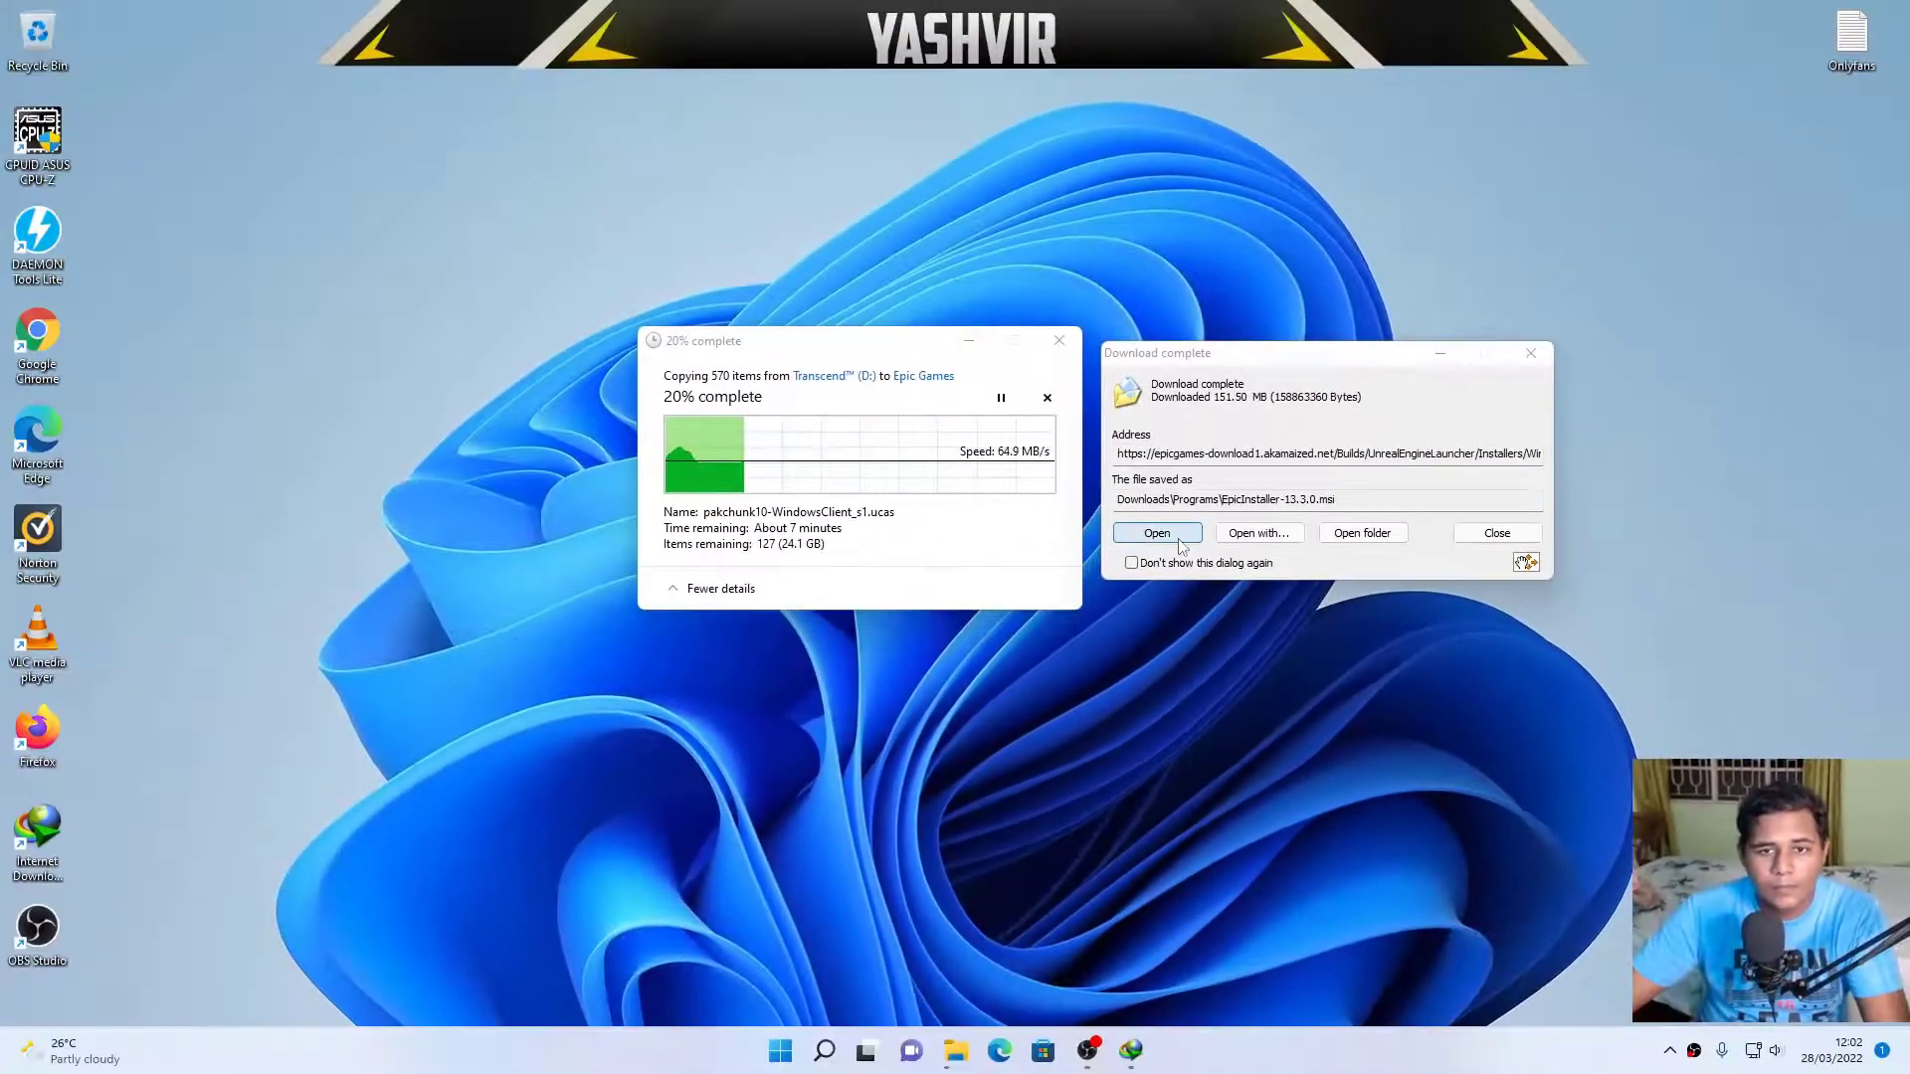
Run the downloaded Epic Games Launcher installer, place its setup window beside the copy progress, and install to the default destination folder.
click(1157, 533)
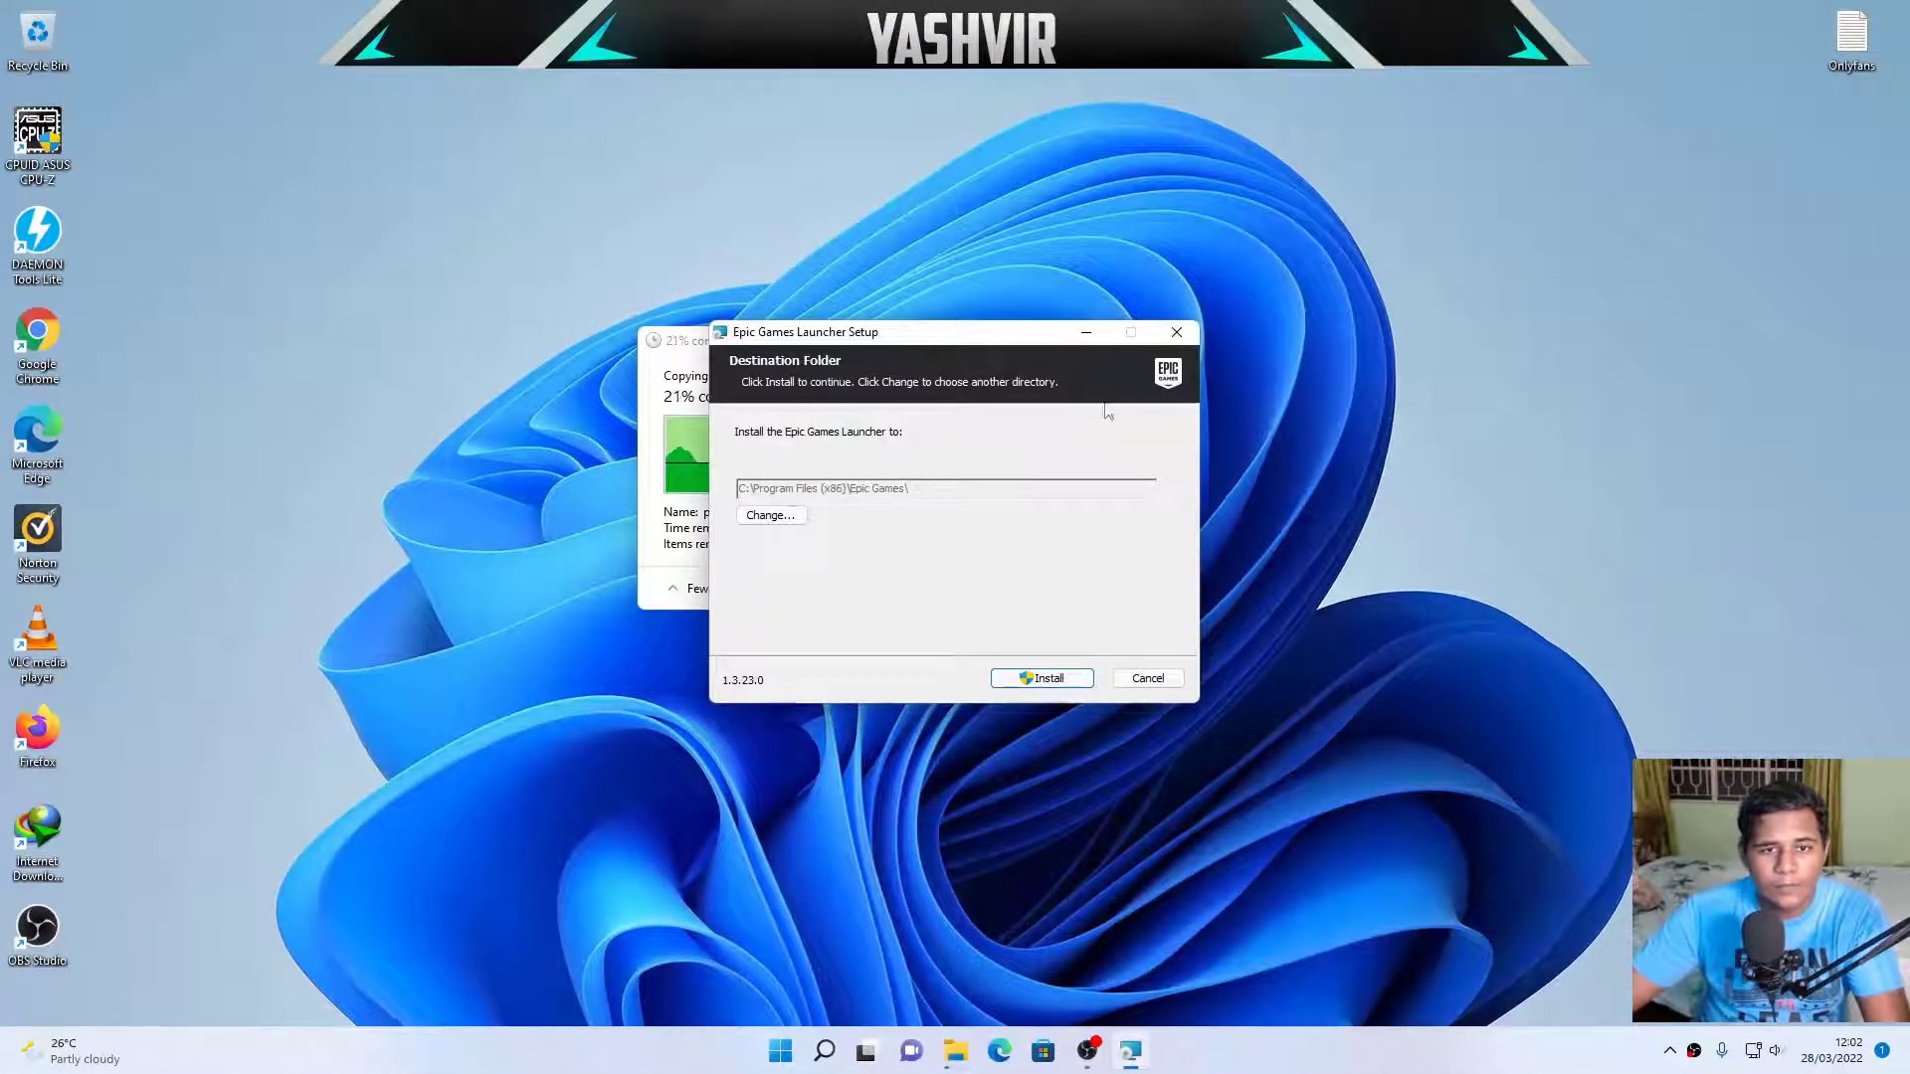
drag(914, 339, 1296, 346)
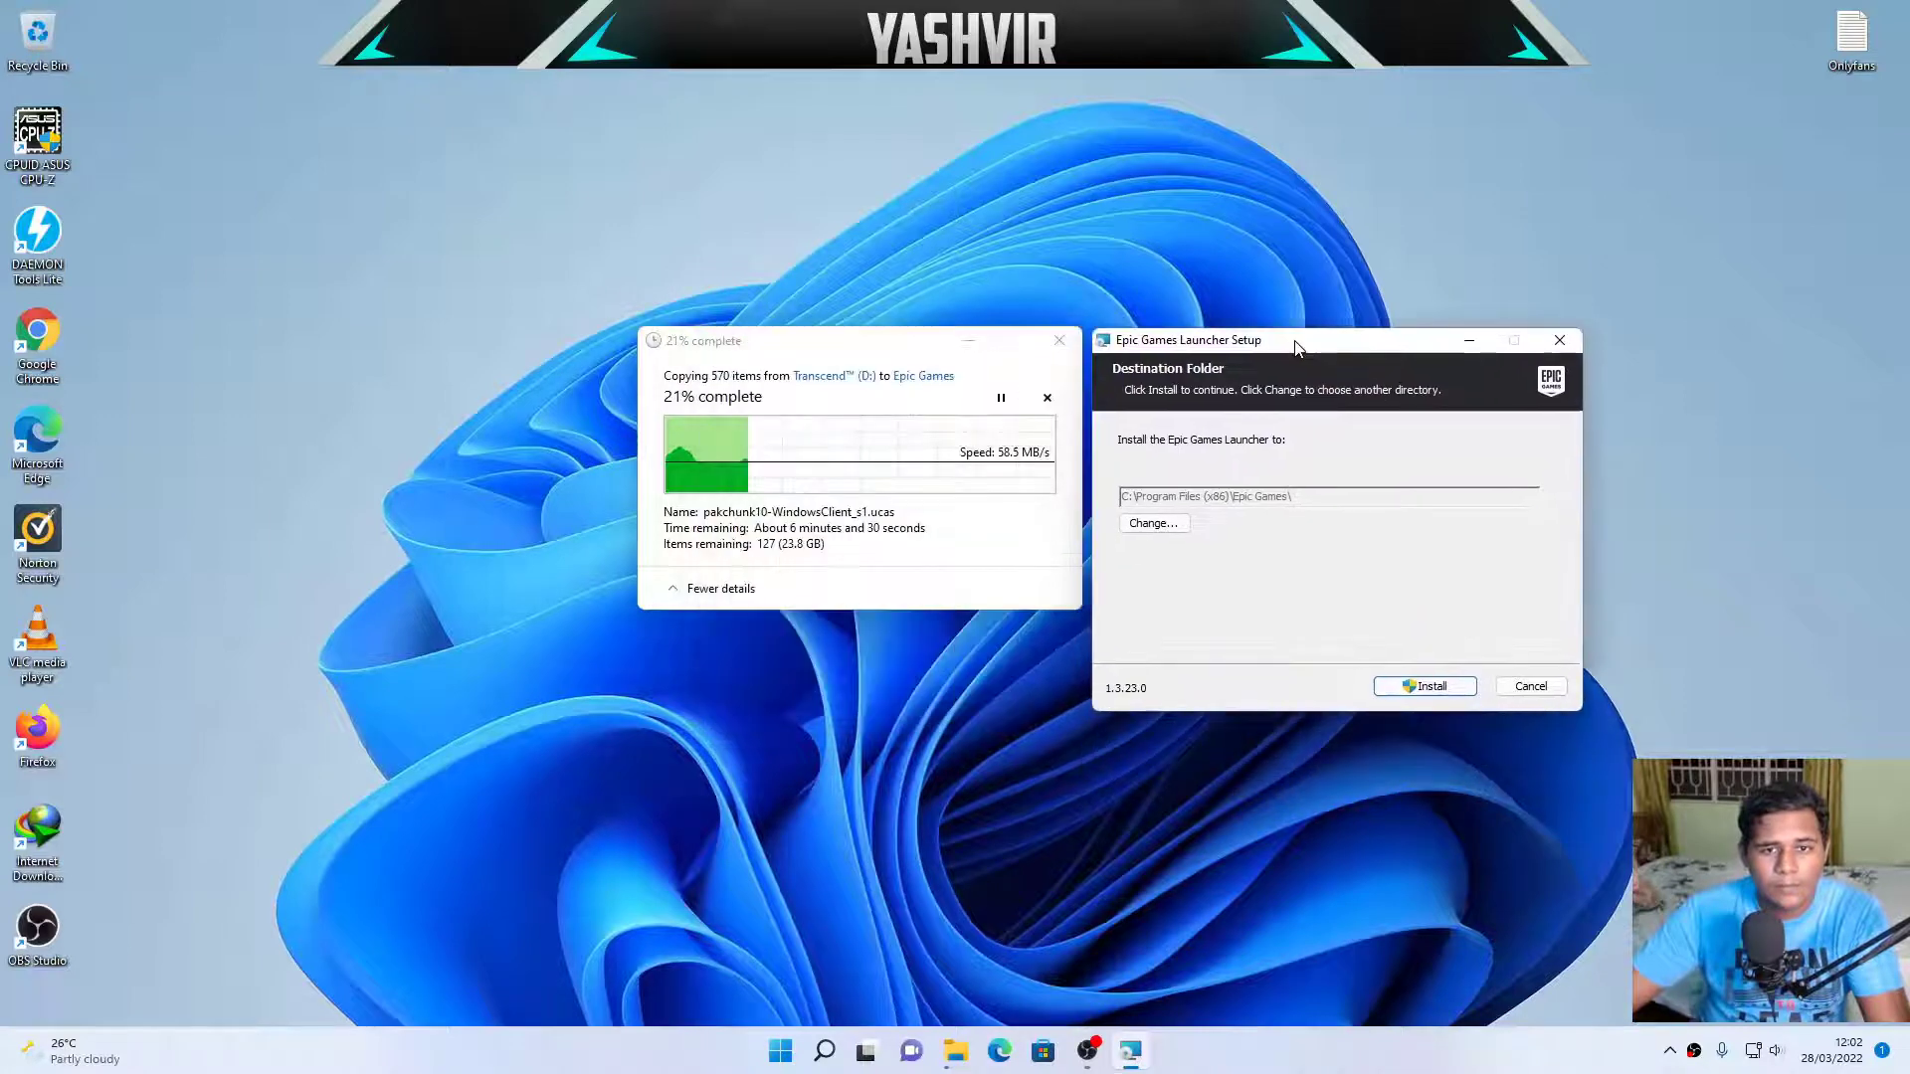
click(1452, 696)
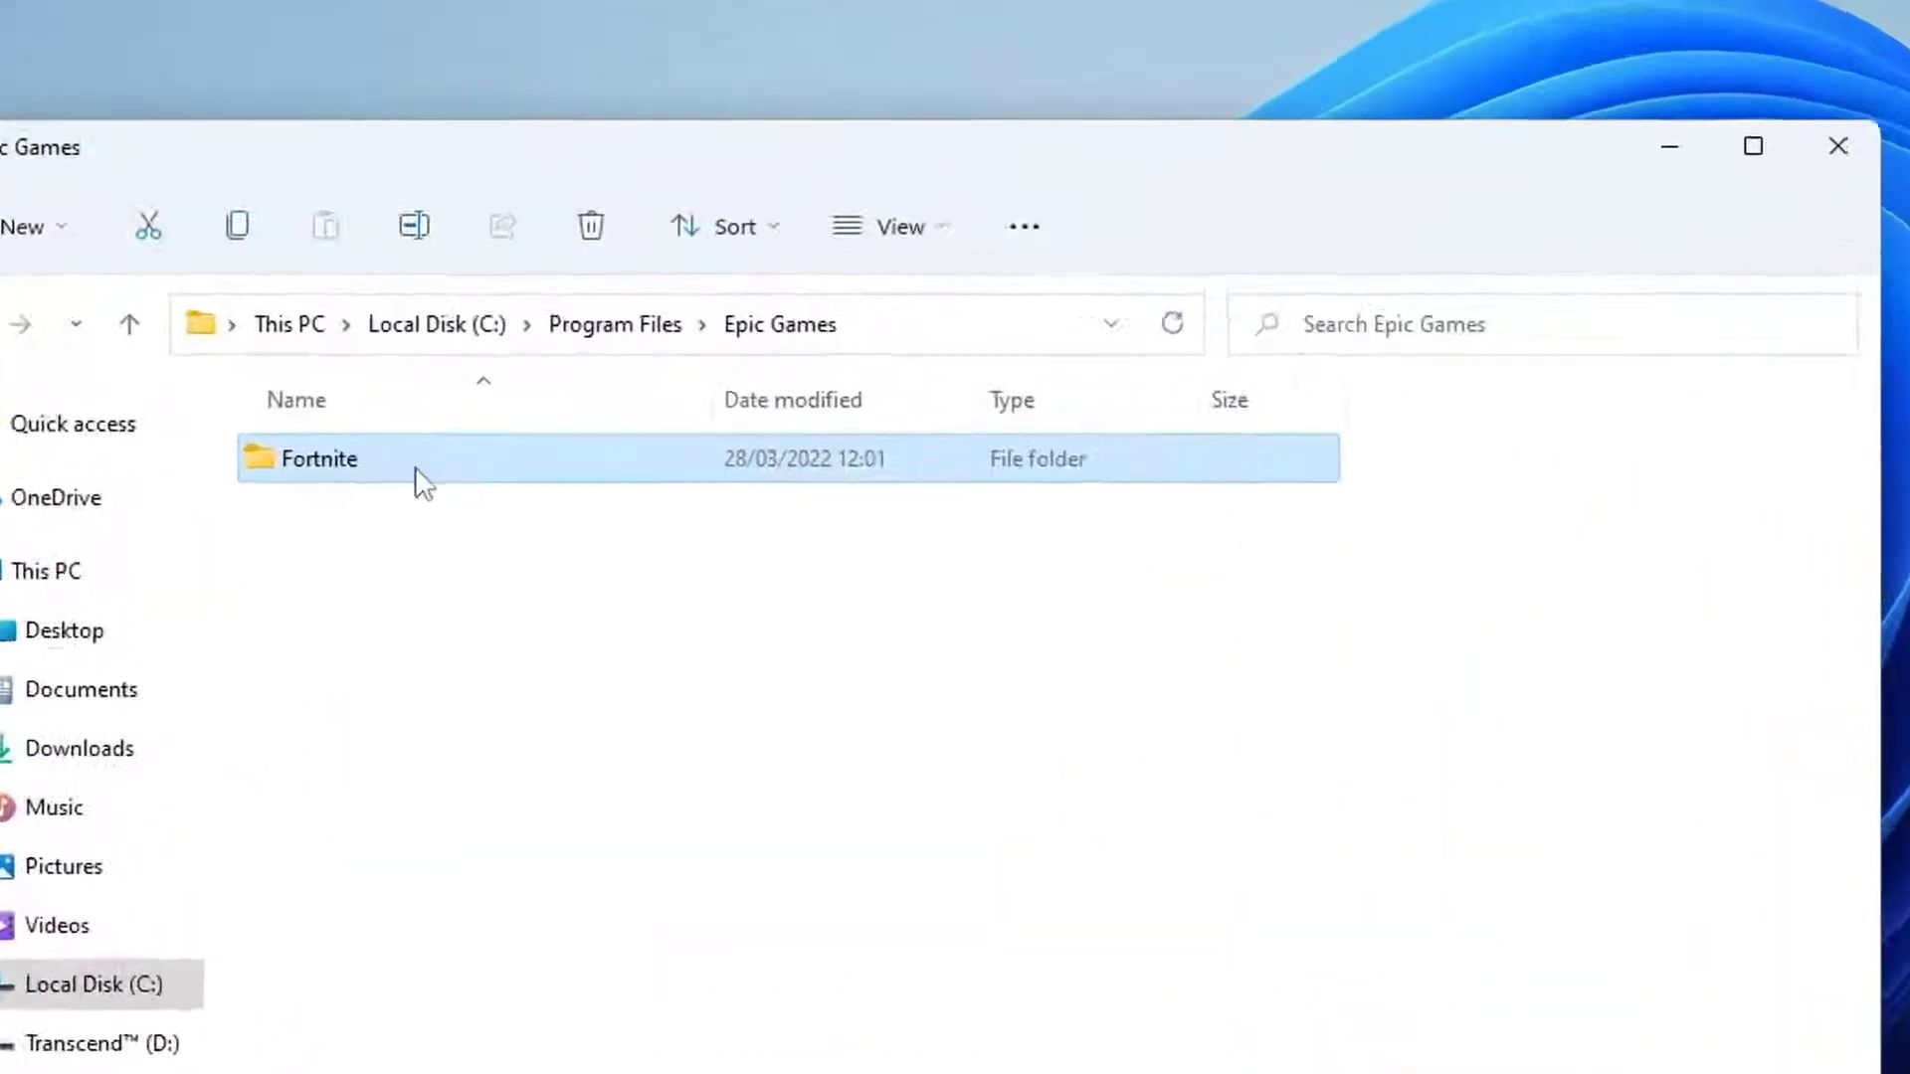
Rename the copied Fortnite folder in Program Files\Epic Games as "Fortnite old" and close the folder window.
right_click(417, 468)
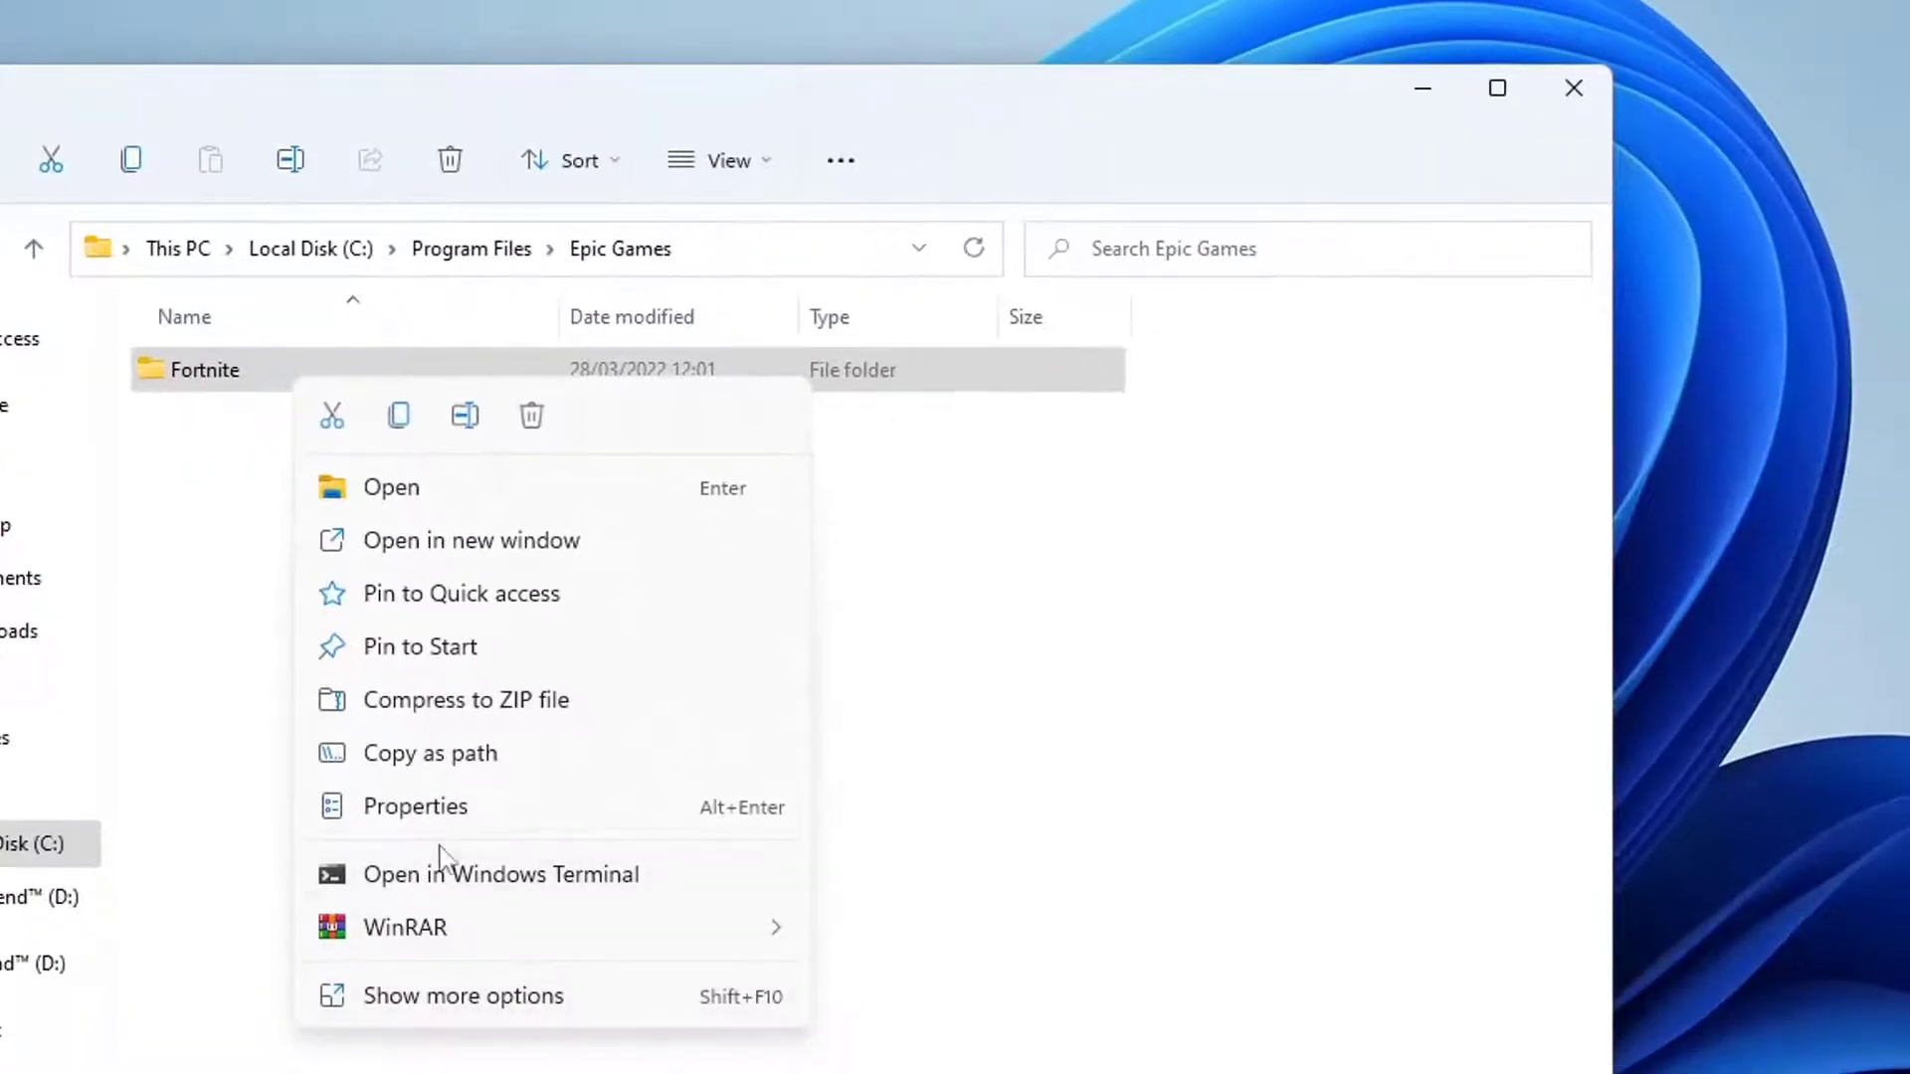
click(565, 997)
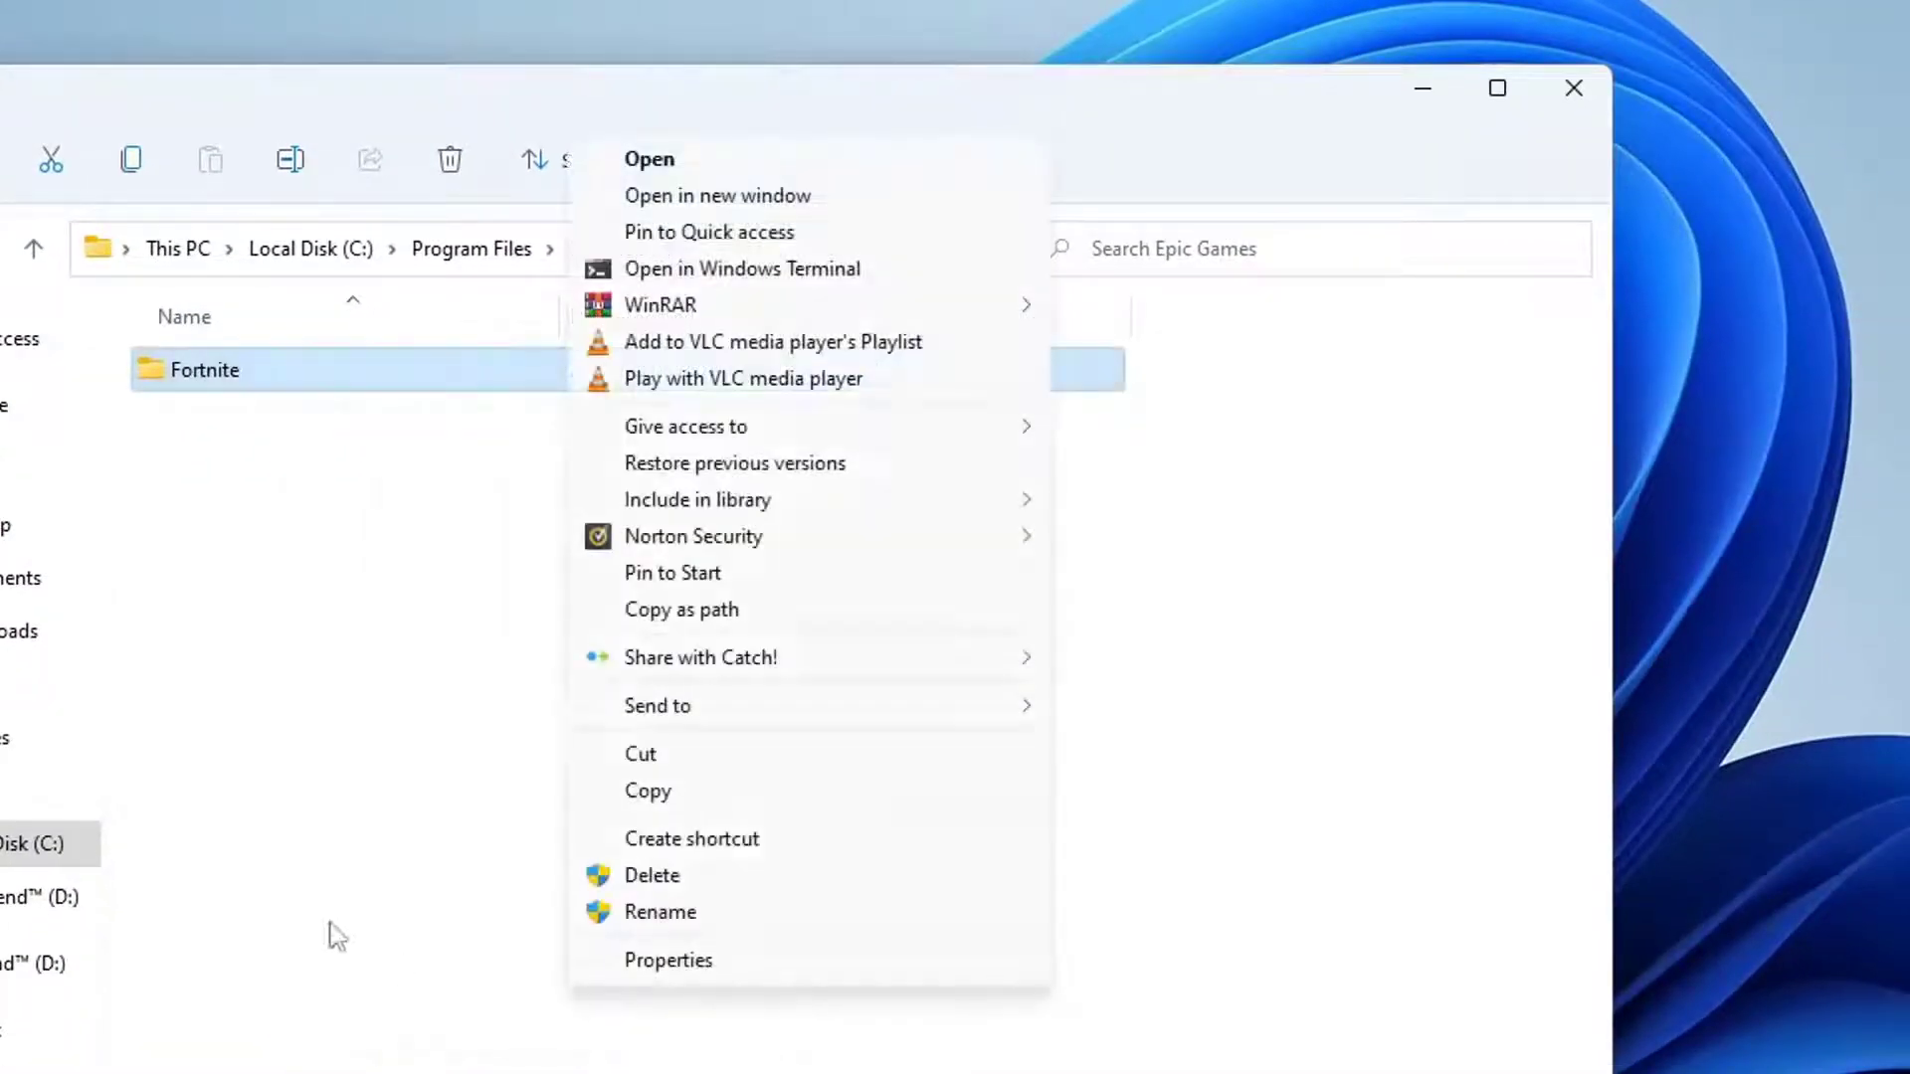
click(703, 925)
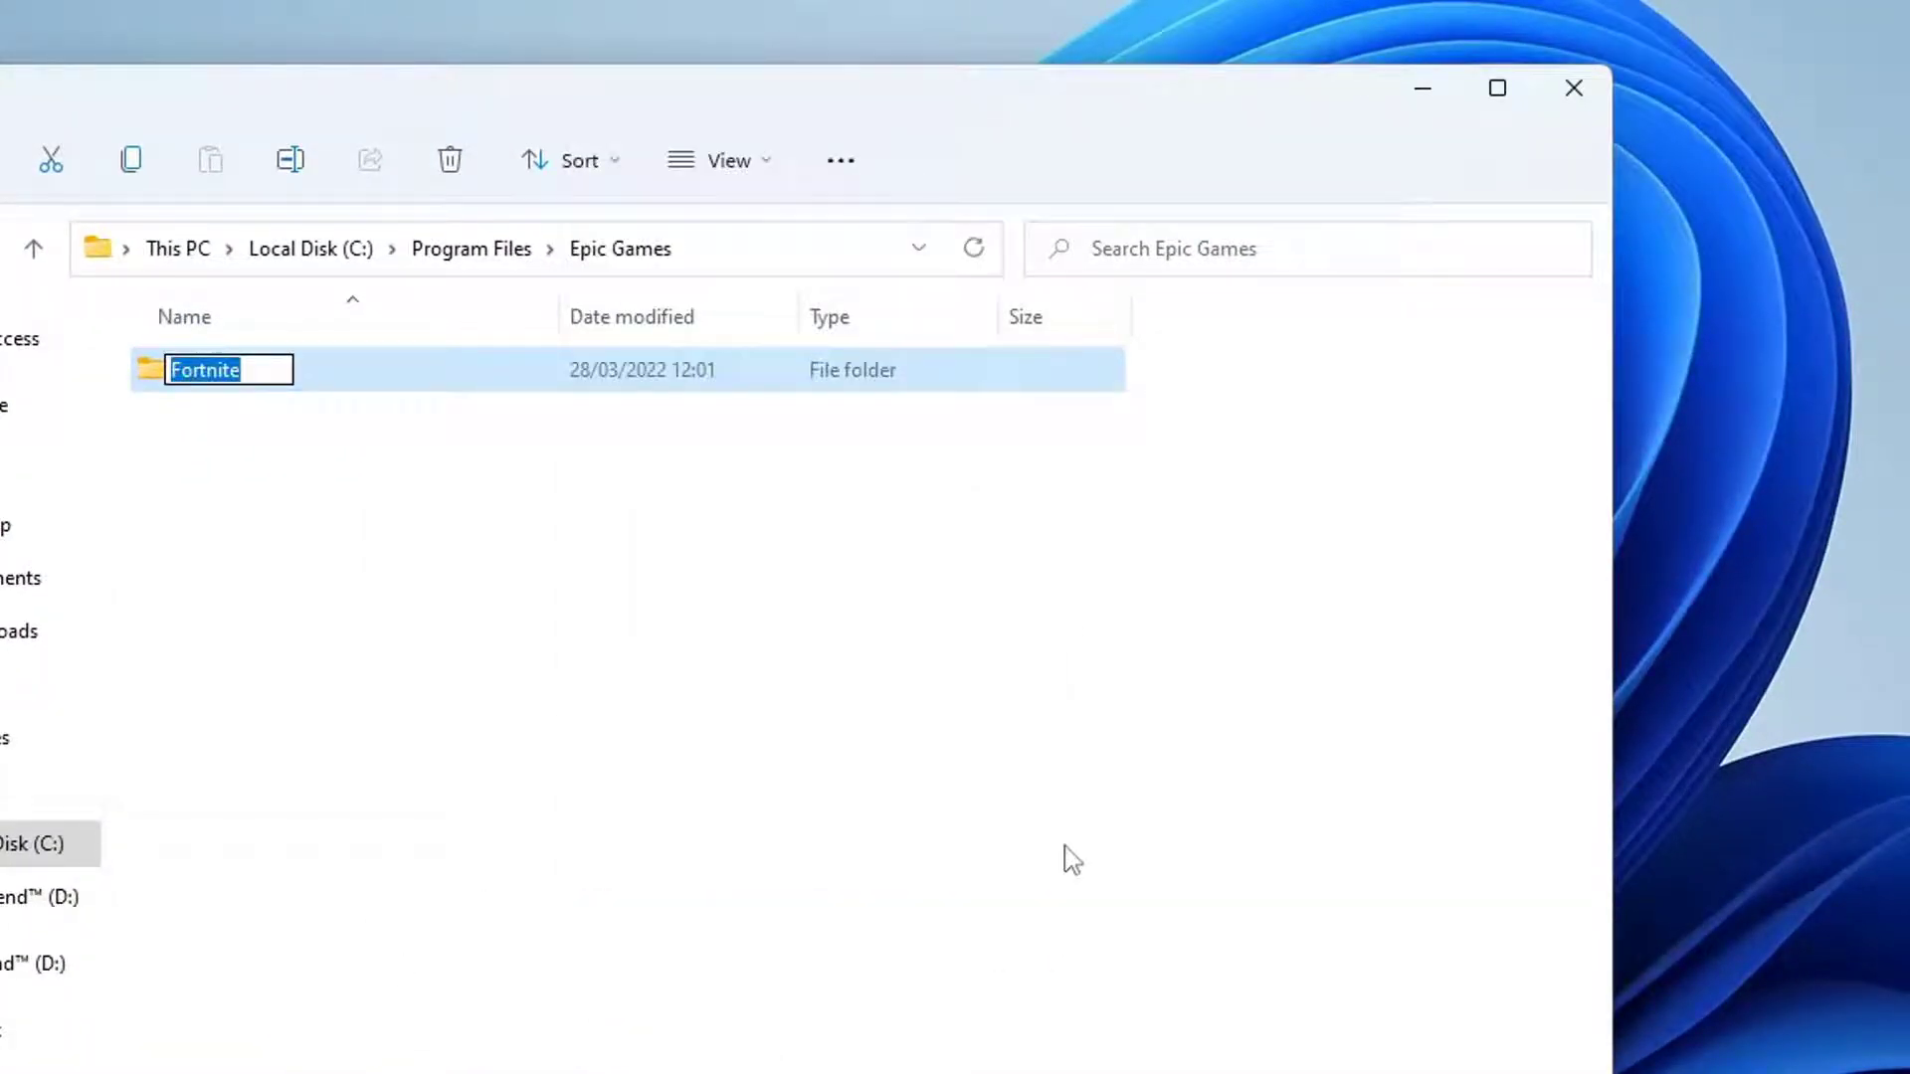
key(End)
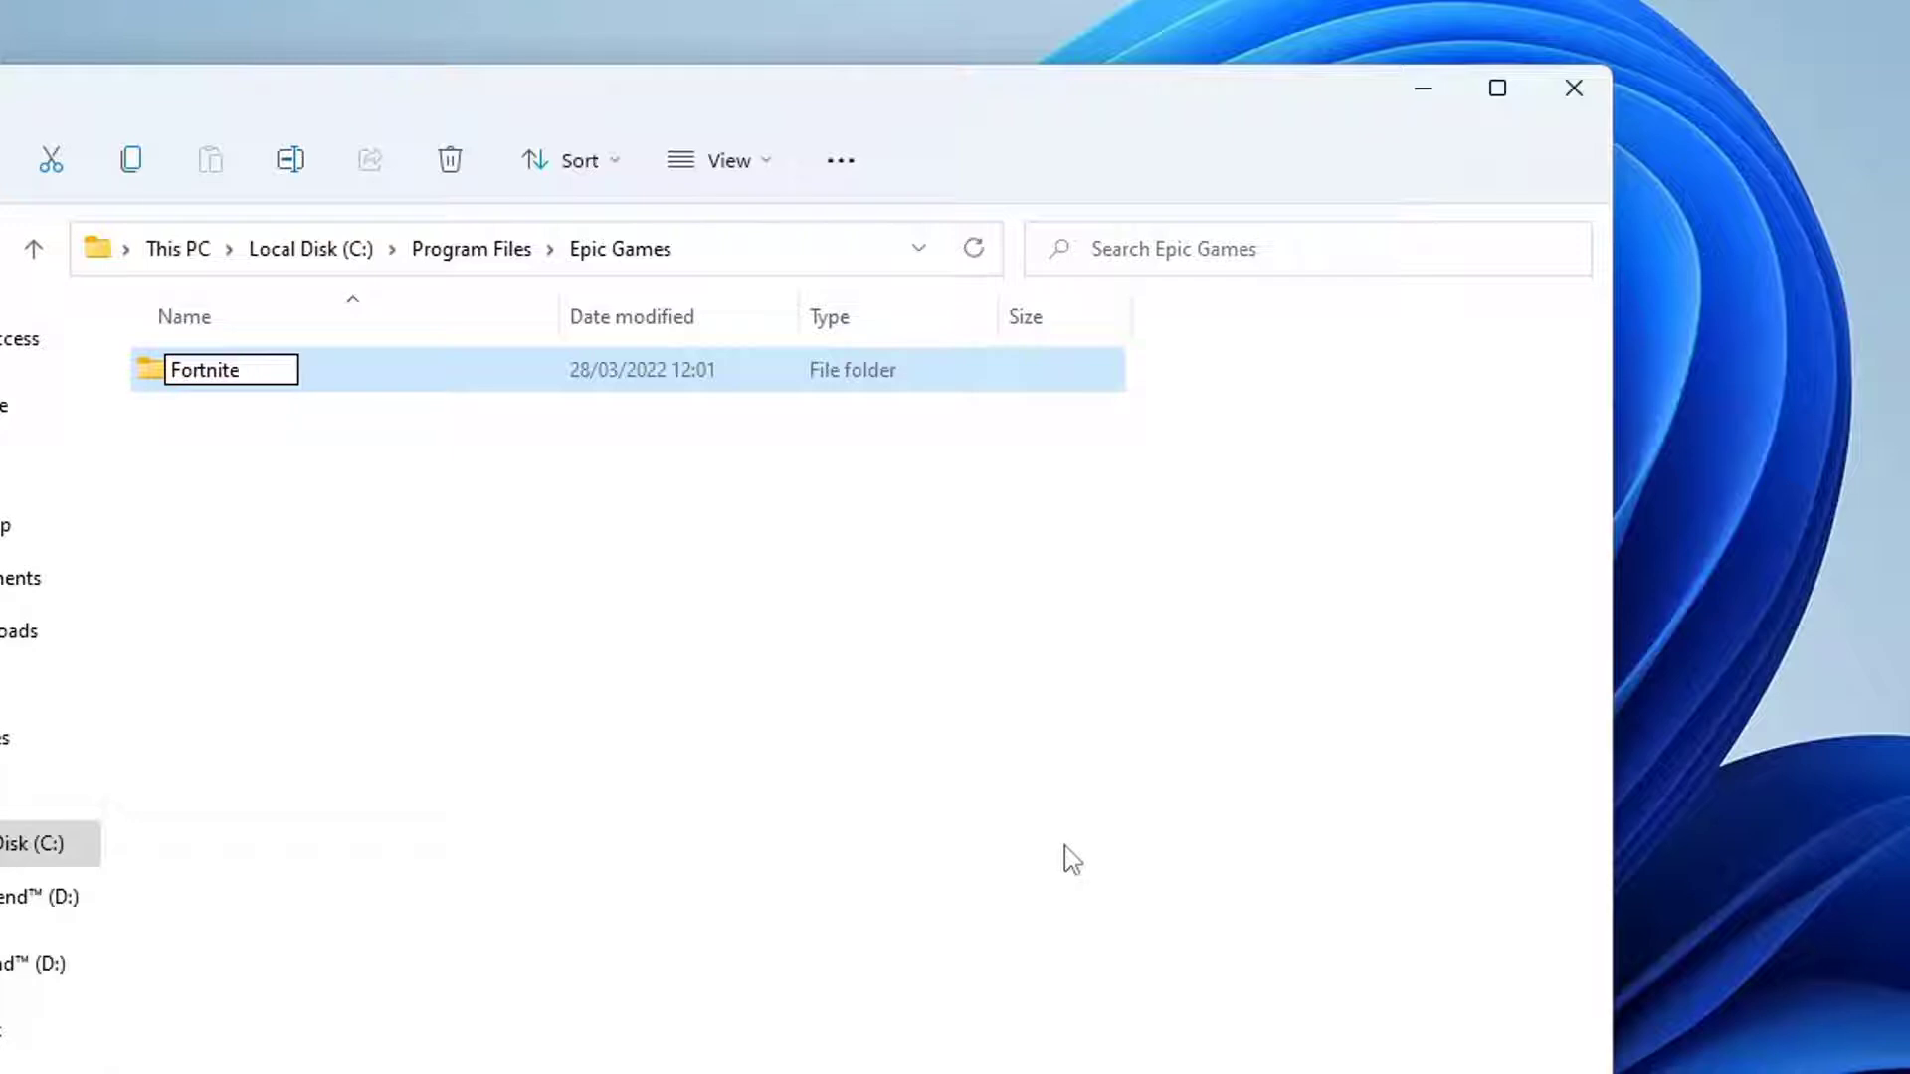
key(Return)
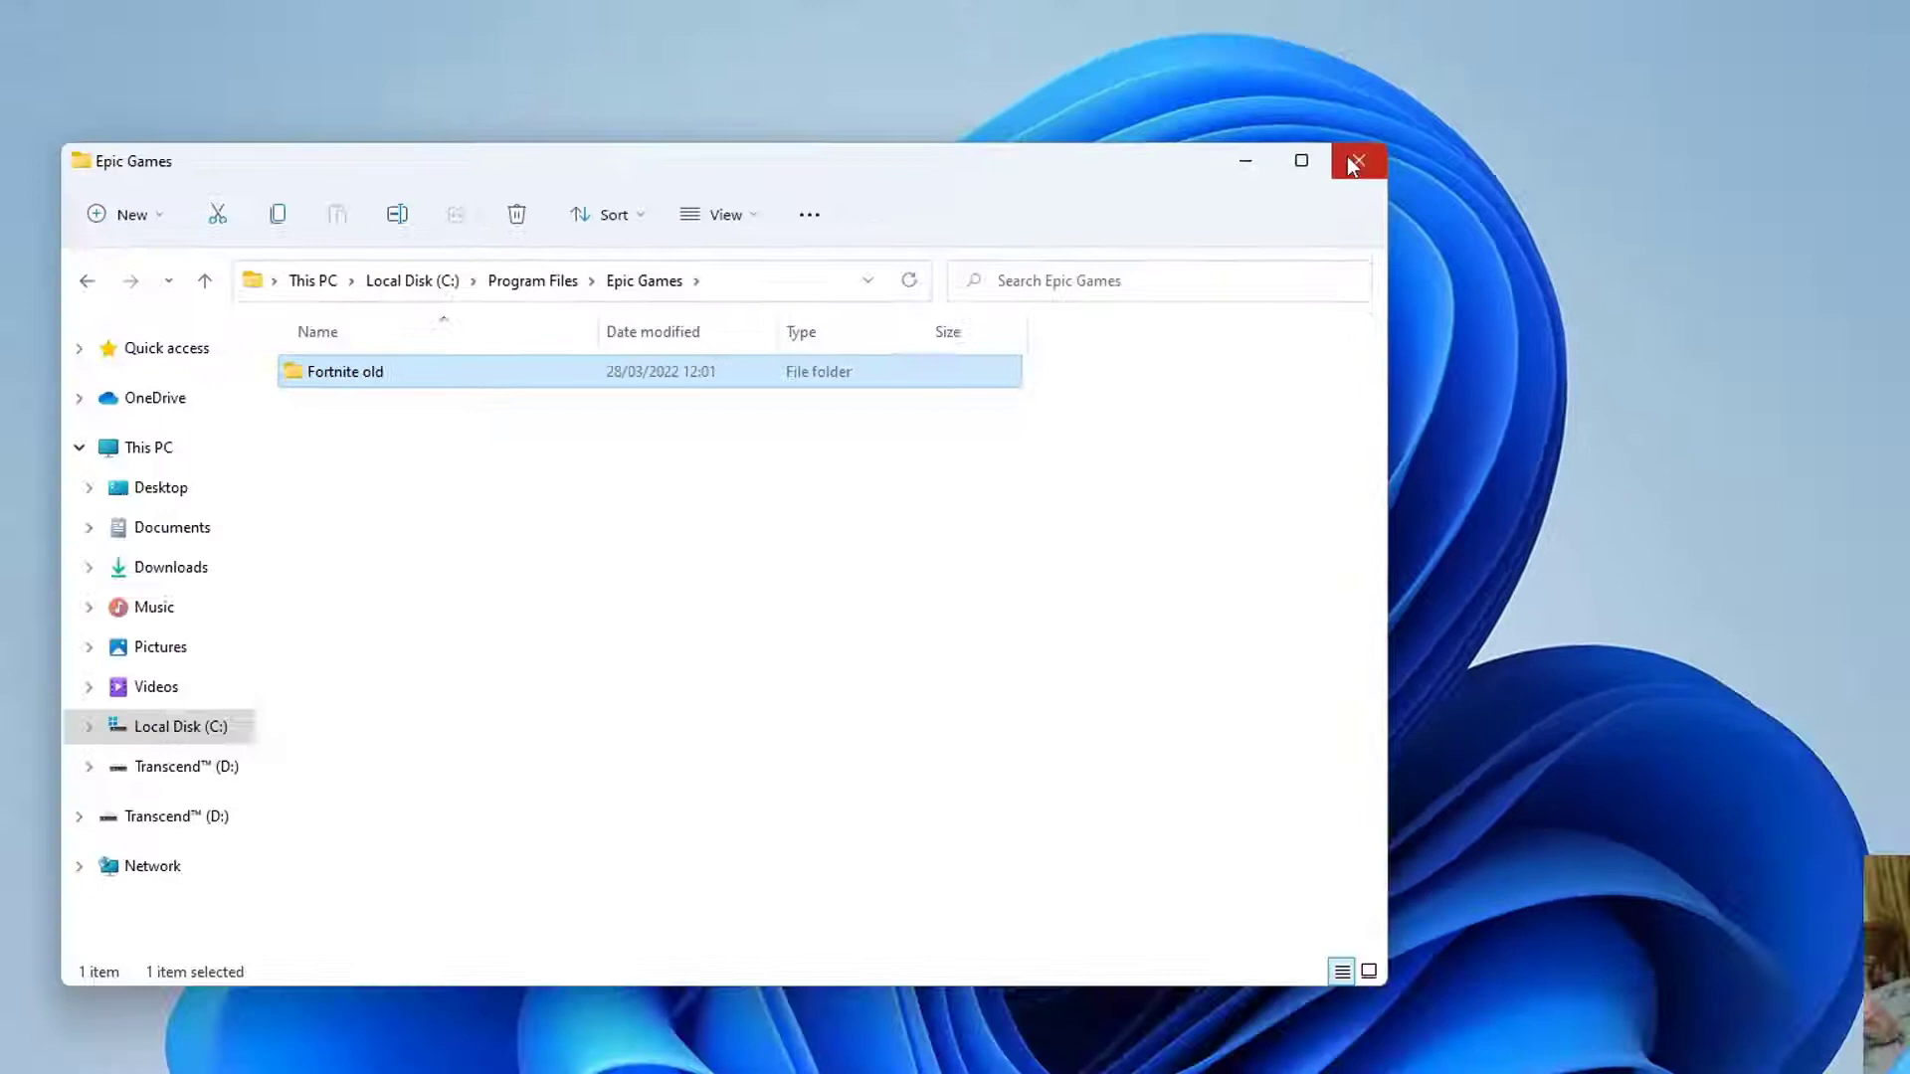
click(1574, 88)
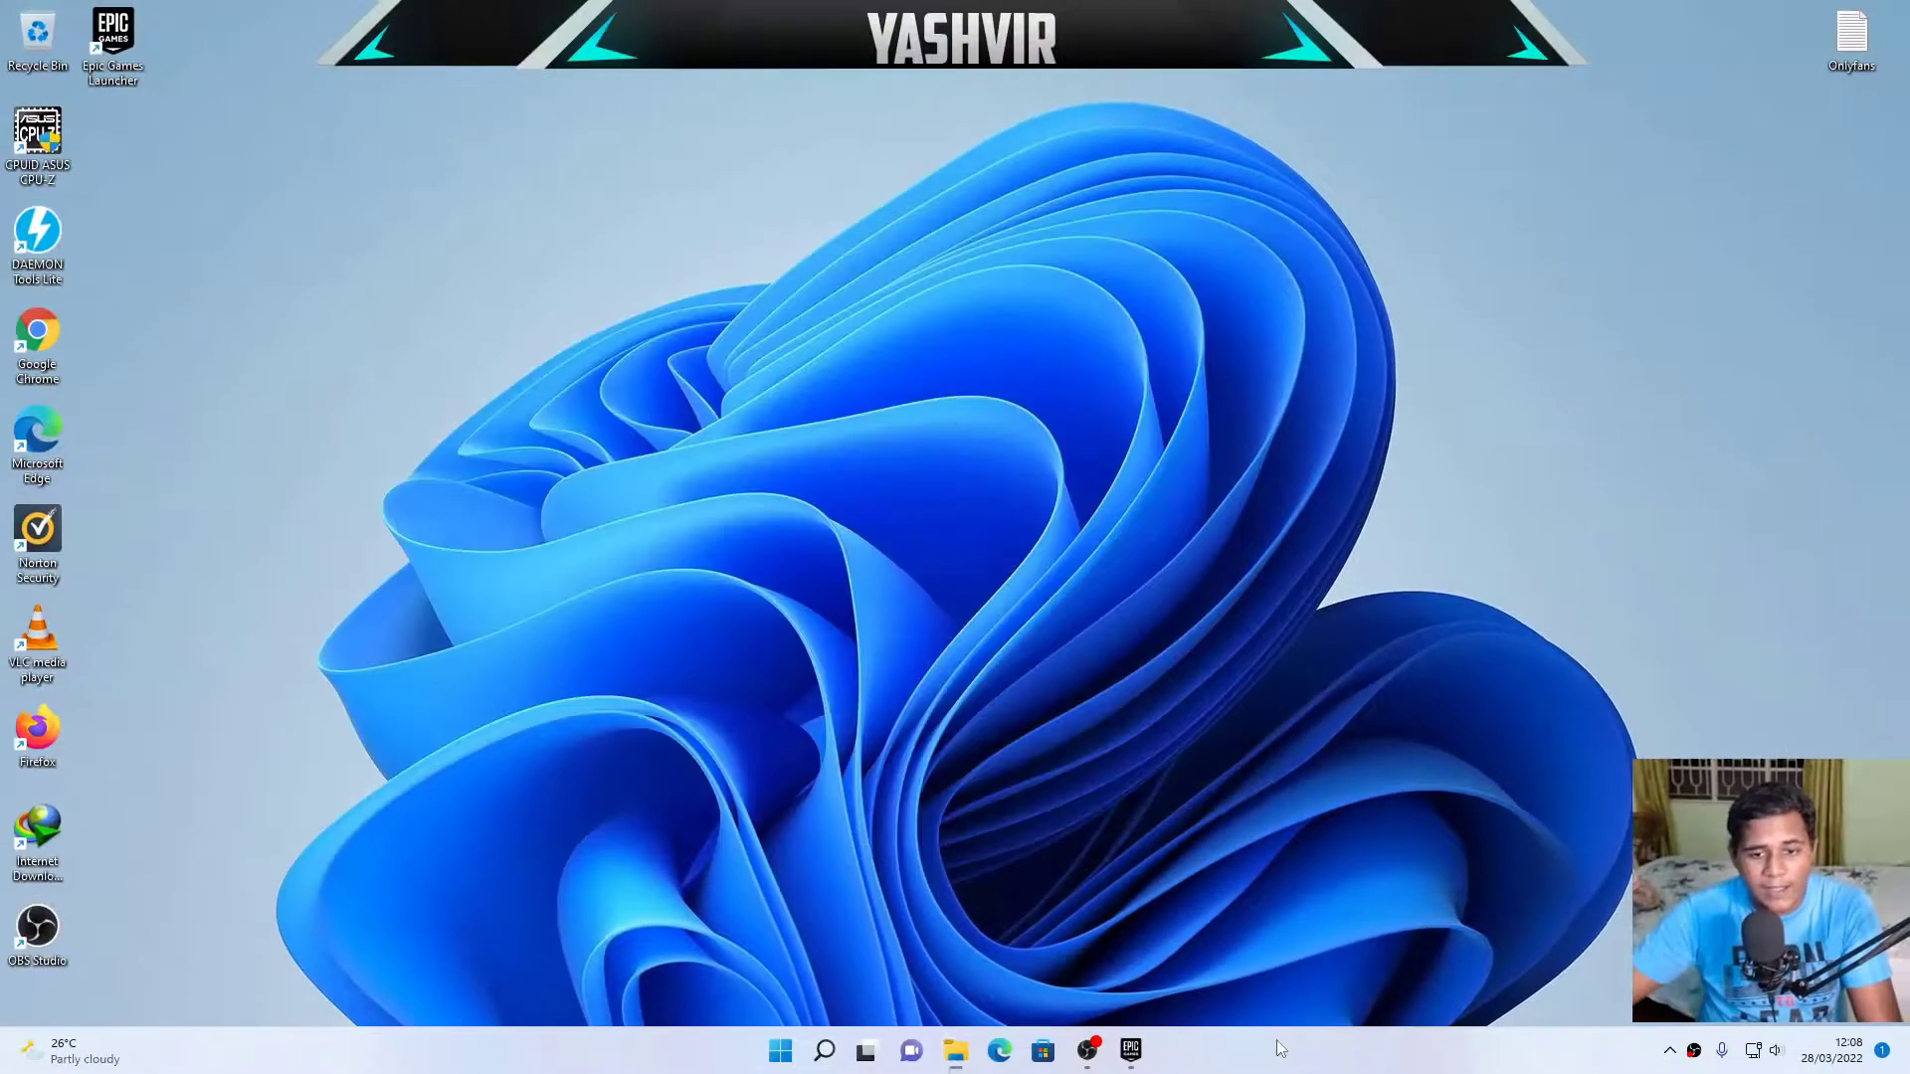
Open the Epic Games Launcher, complete the Xbox account sign-in in Chrome, and close the browser.
click(1131, 1050)
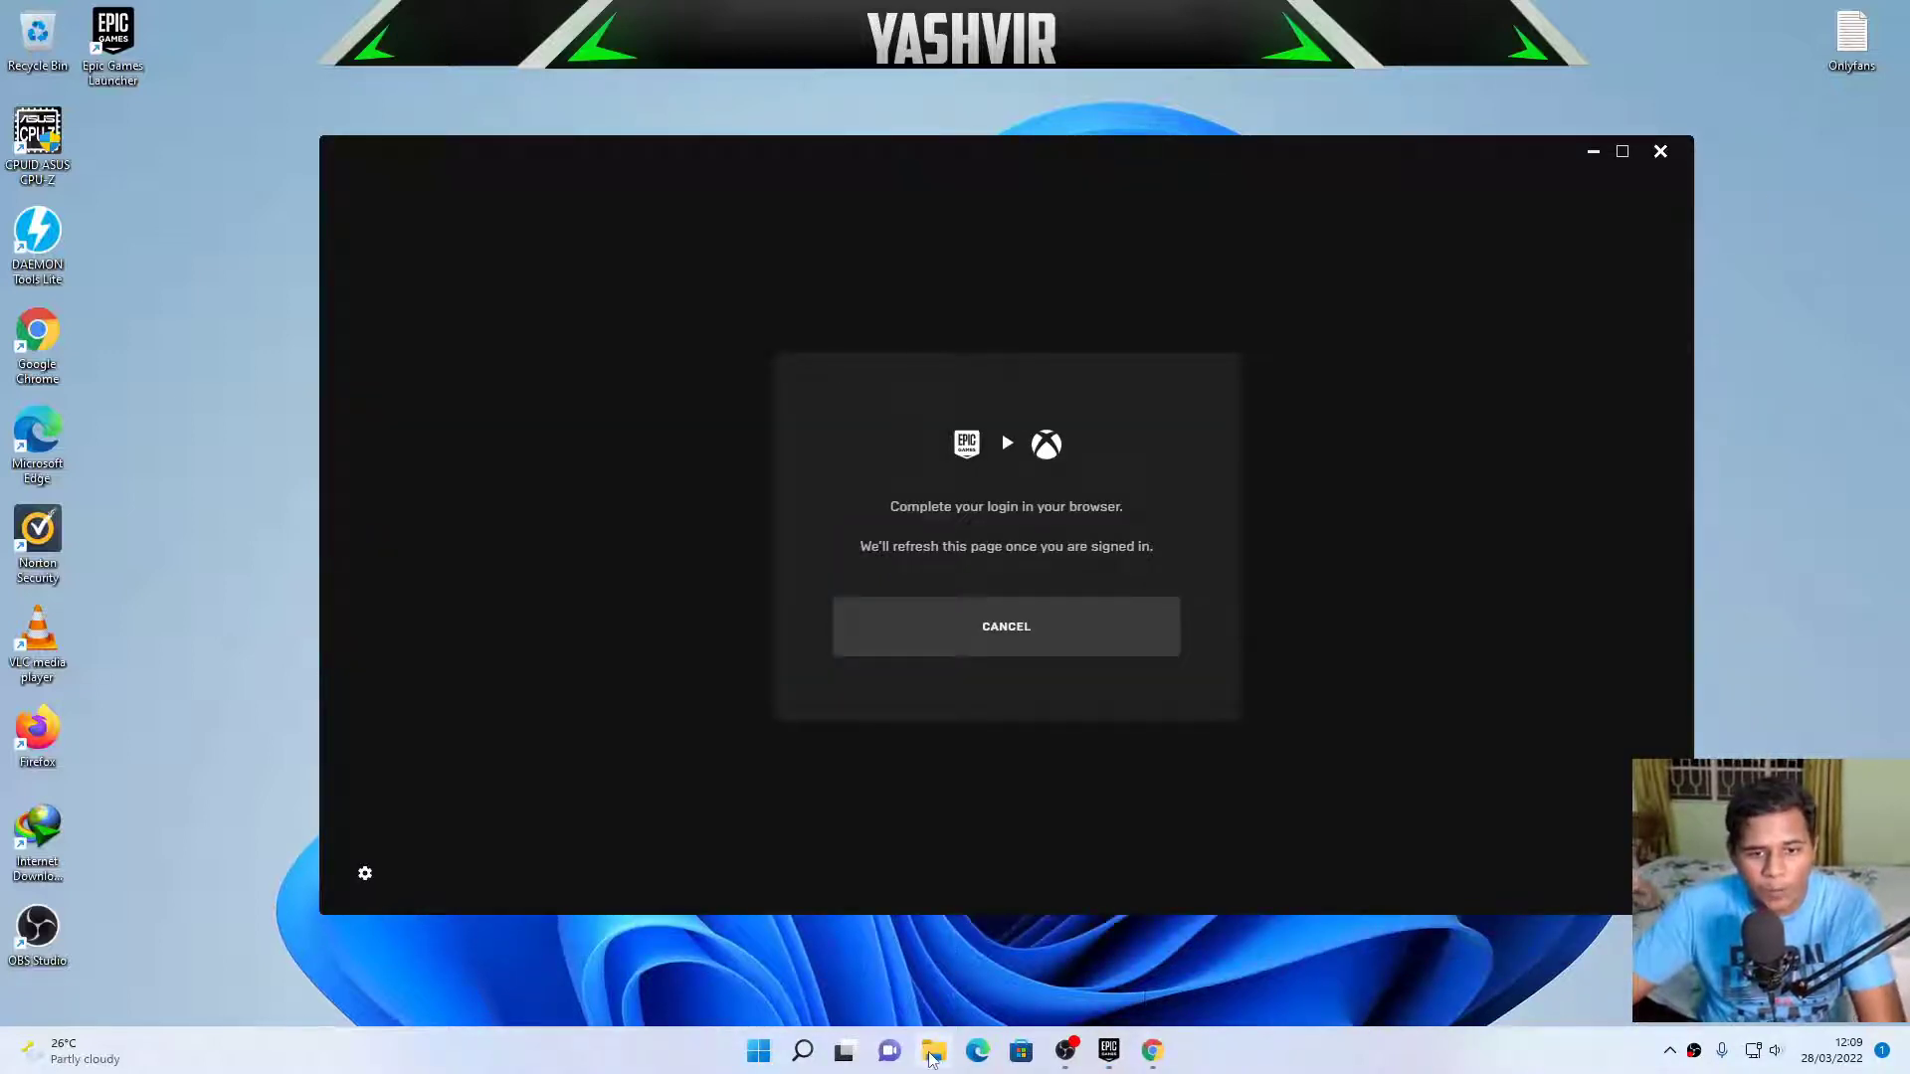
key(super+e)
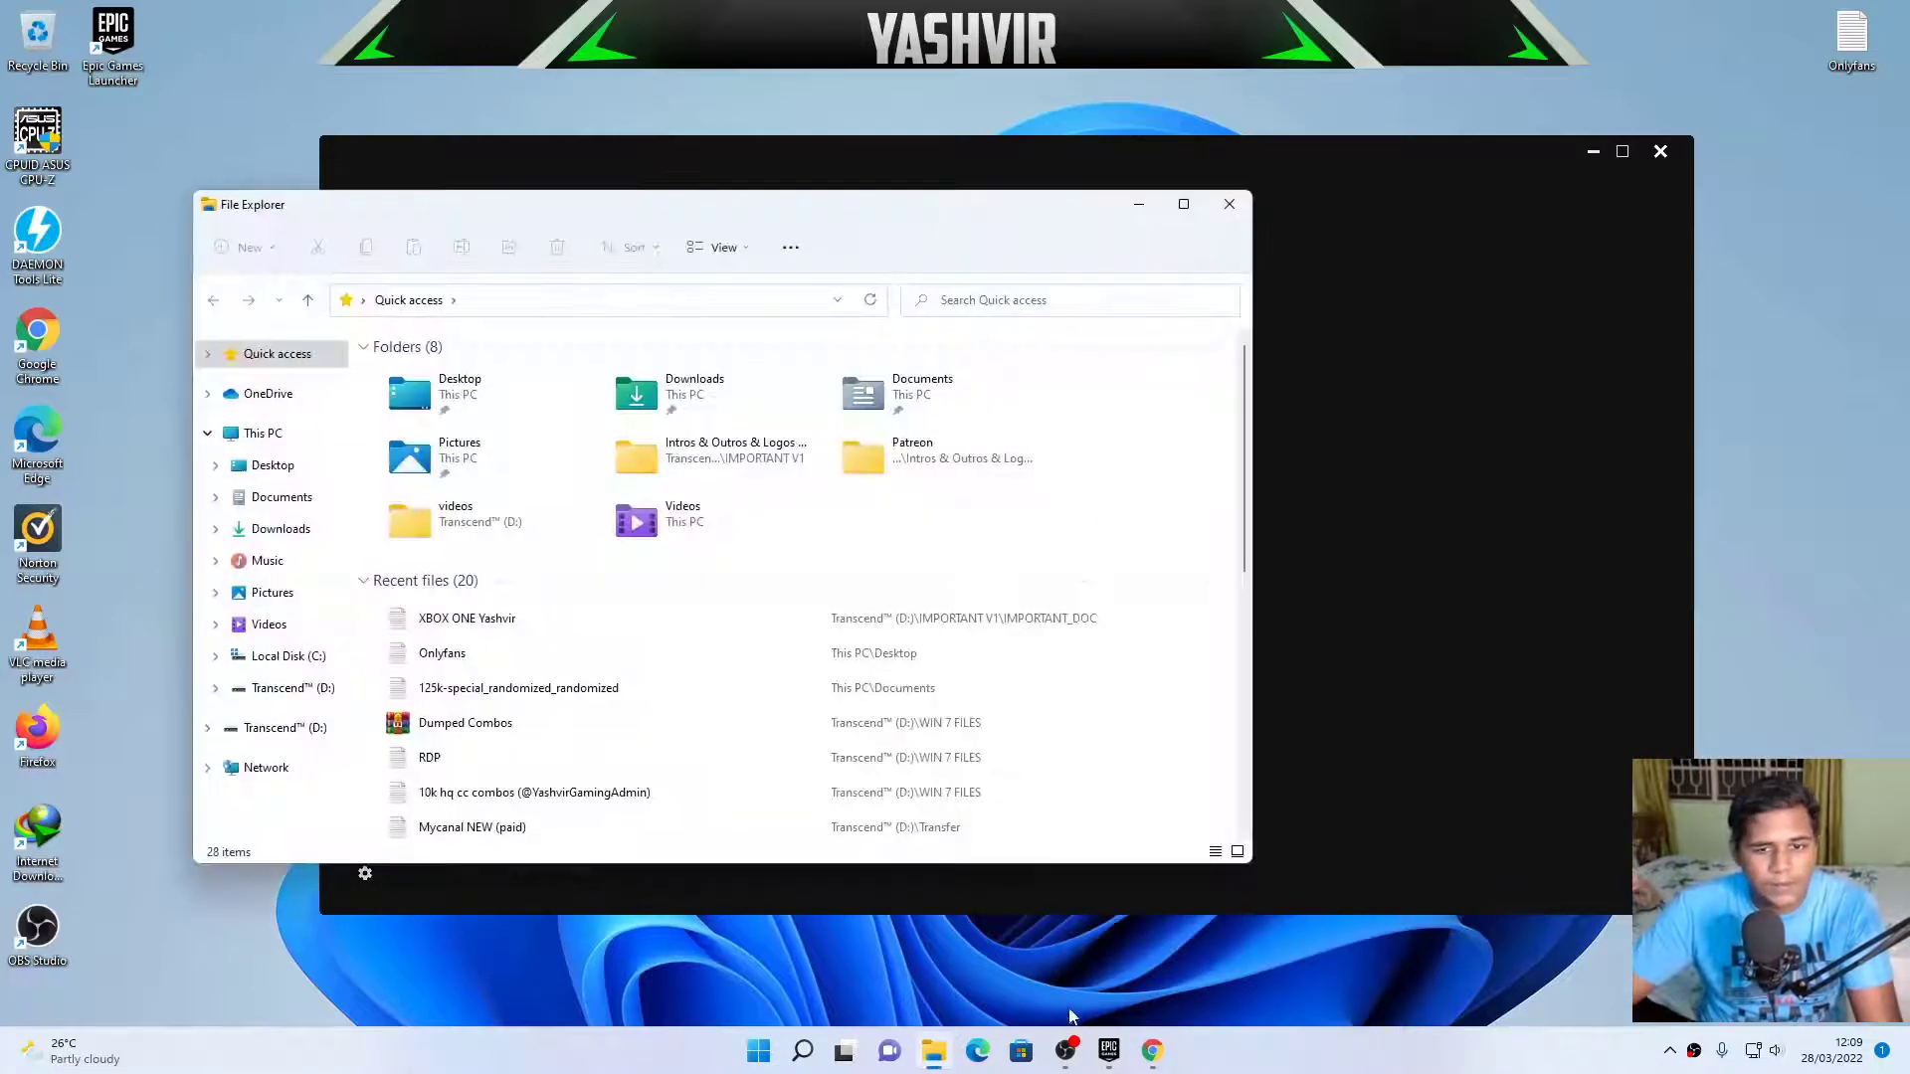
click(1154, 1052)
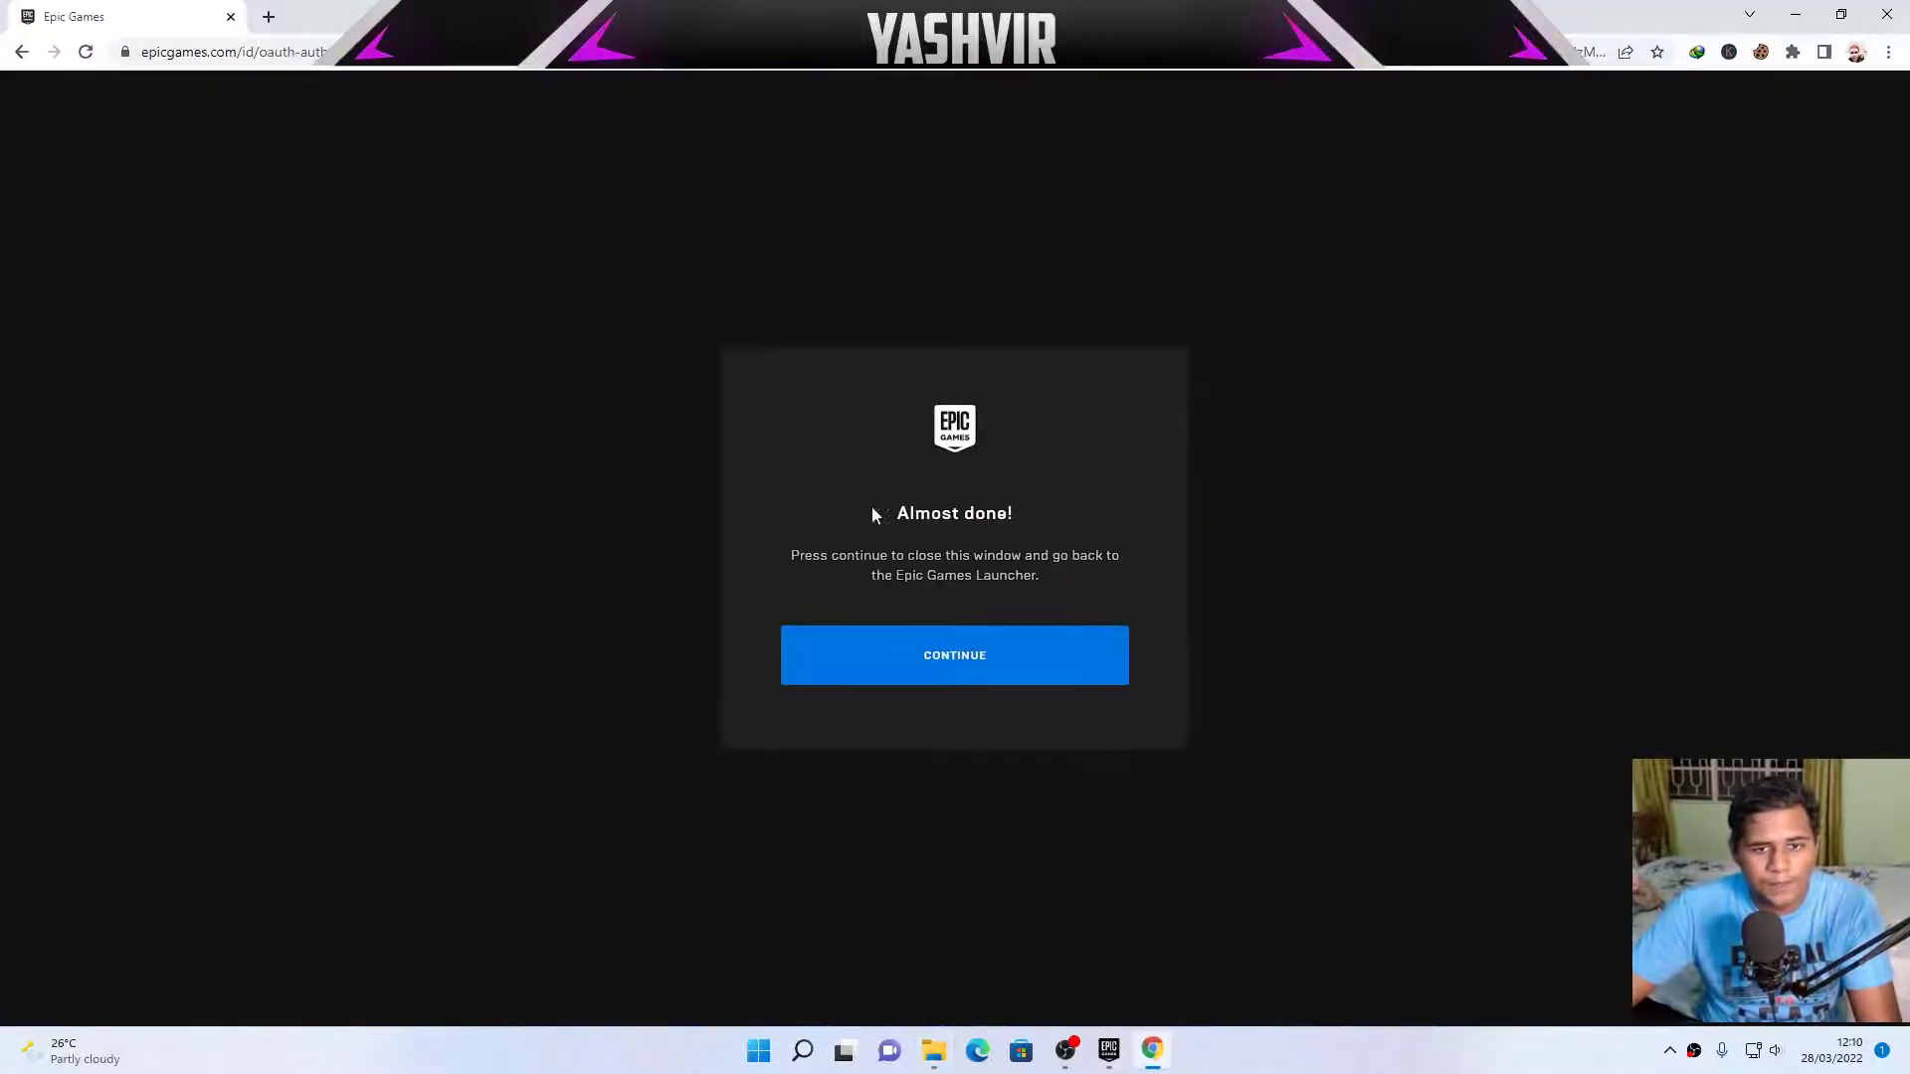
click(971, 656)
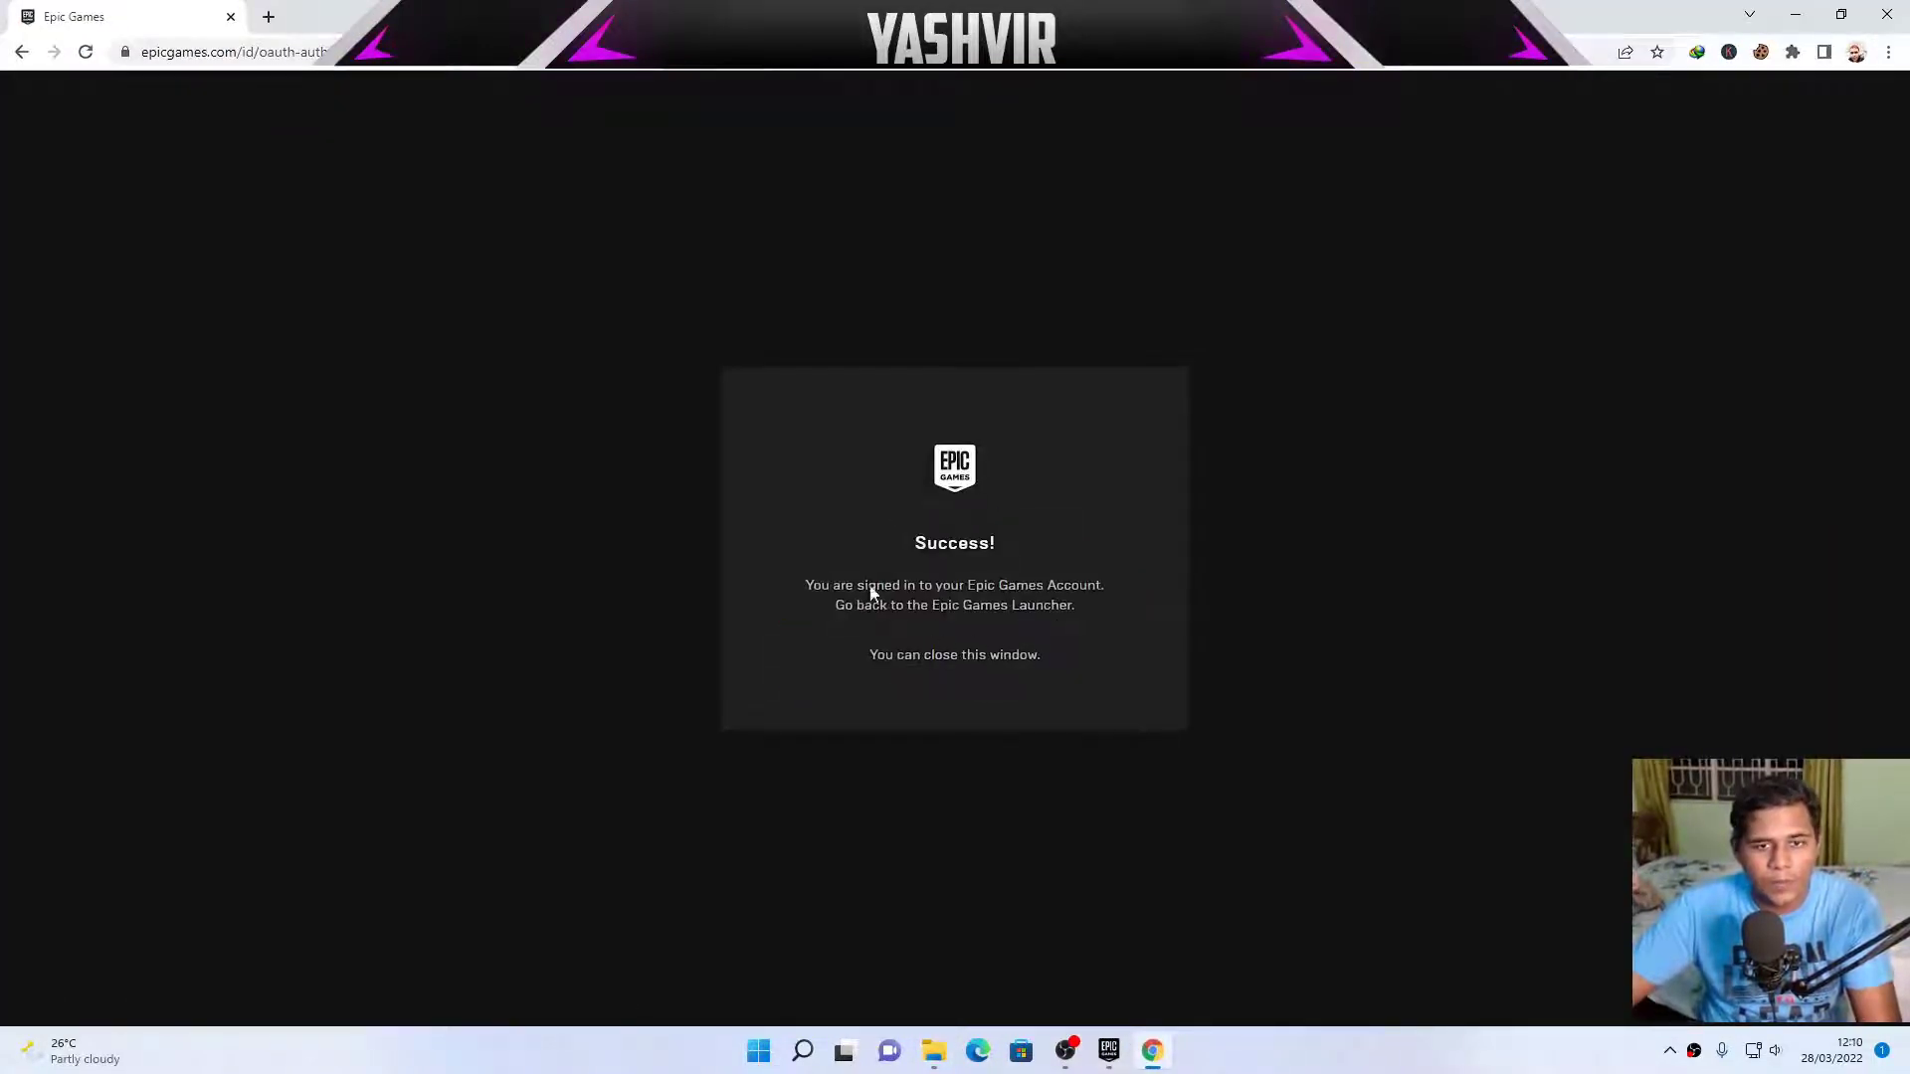
click(1887, 14)
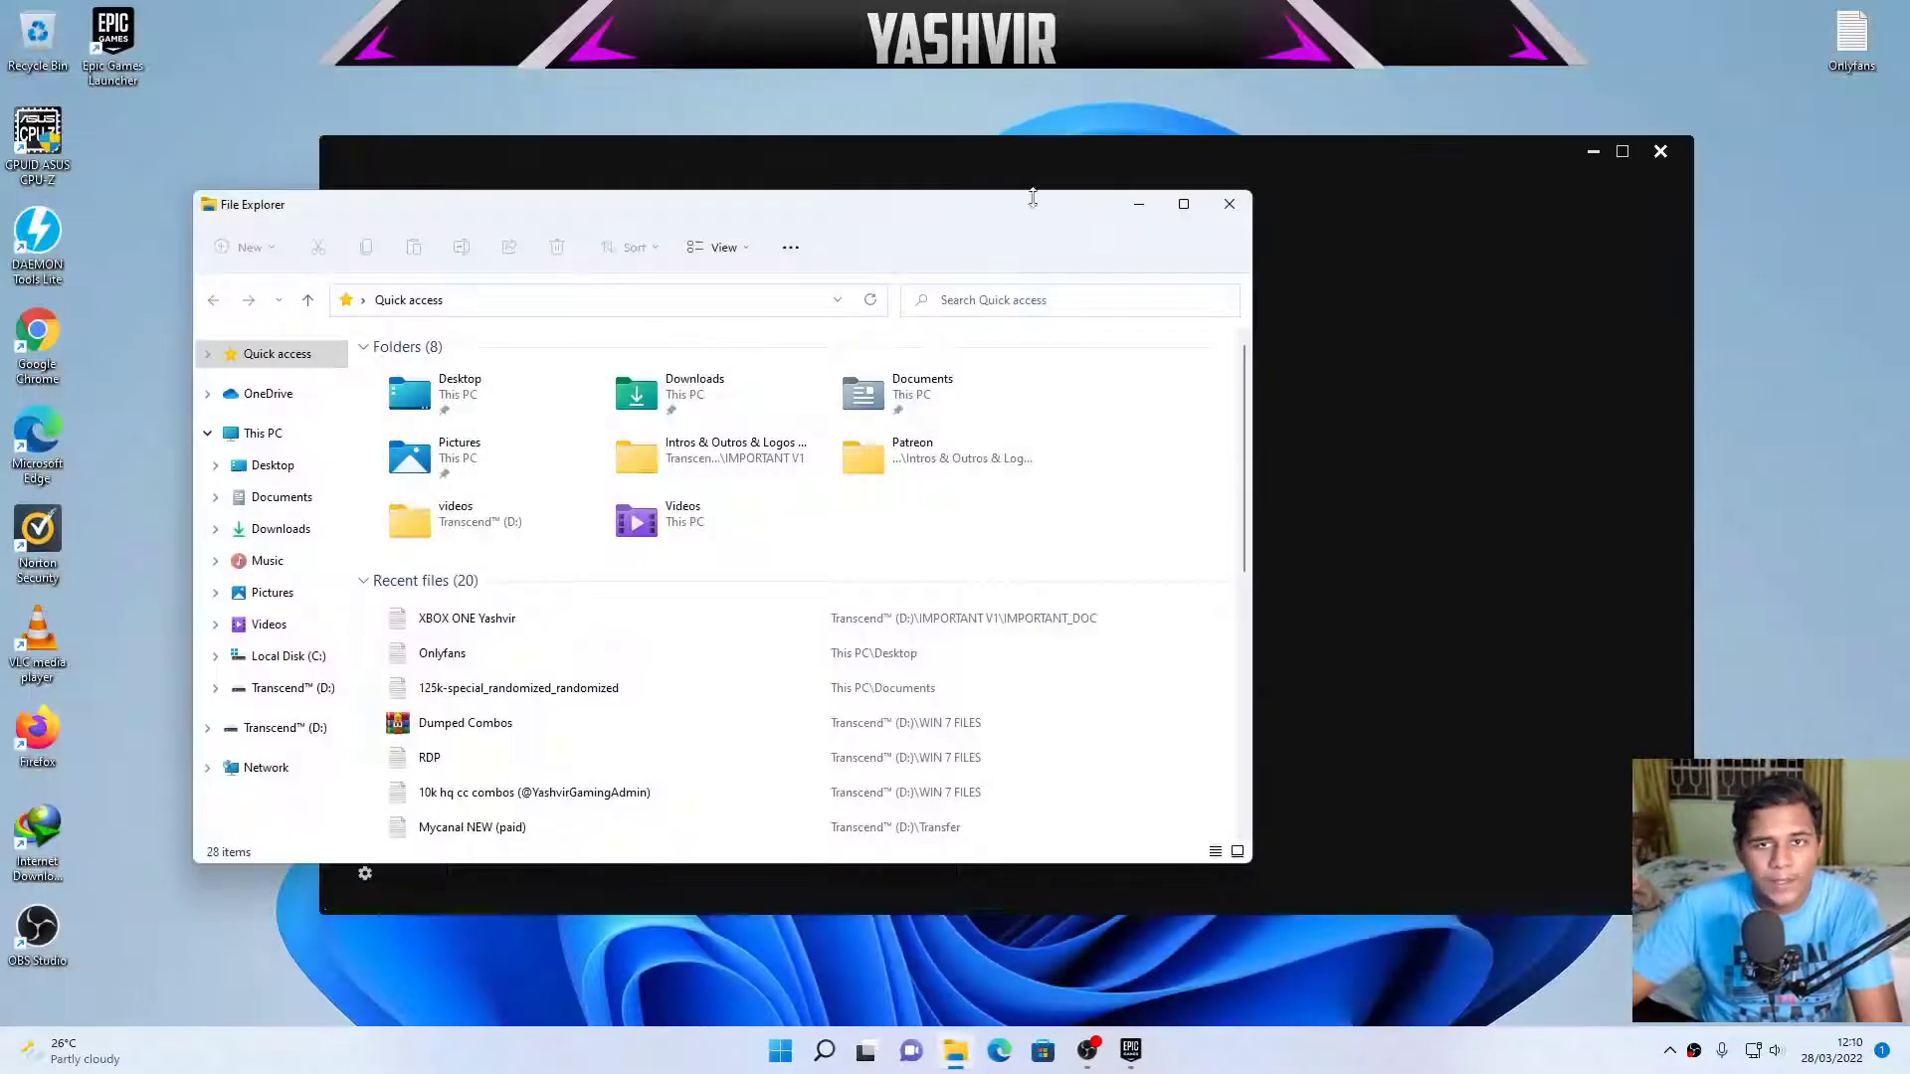
Move the File Explorer window aside and open the Epic Games folder in Program Files on Local Disk (C:).
drag(975, 217, 1465, 259)
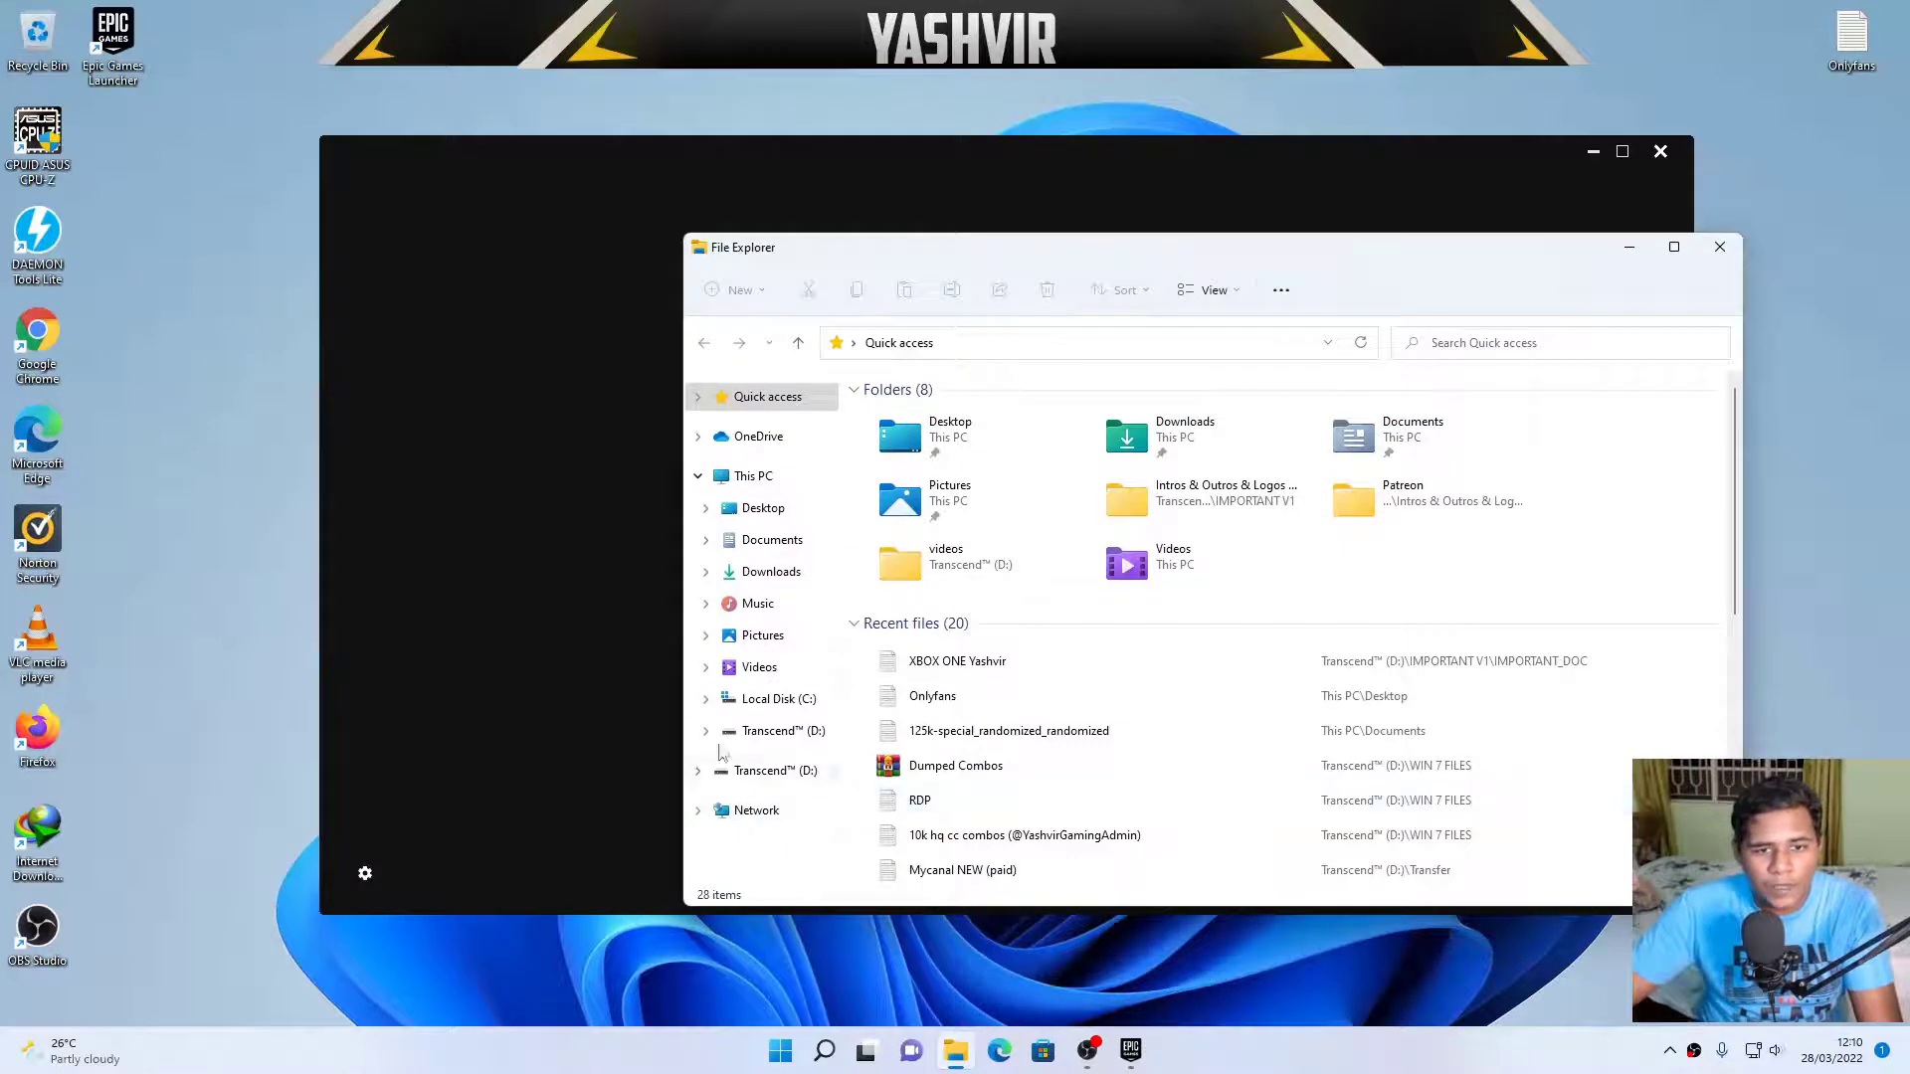
click(779, 699)
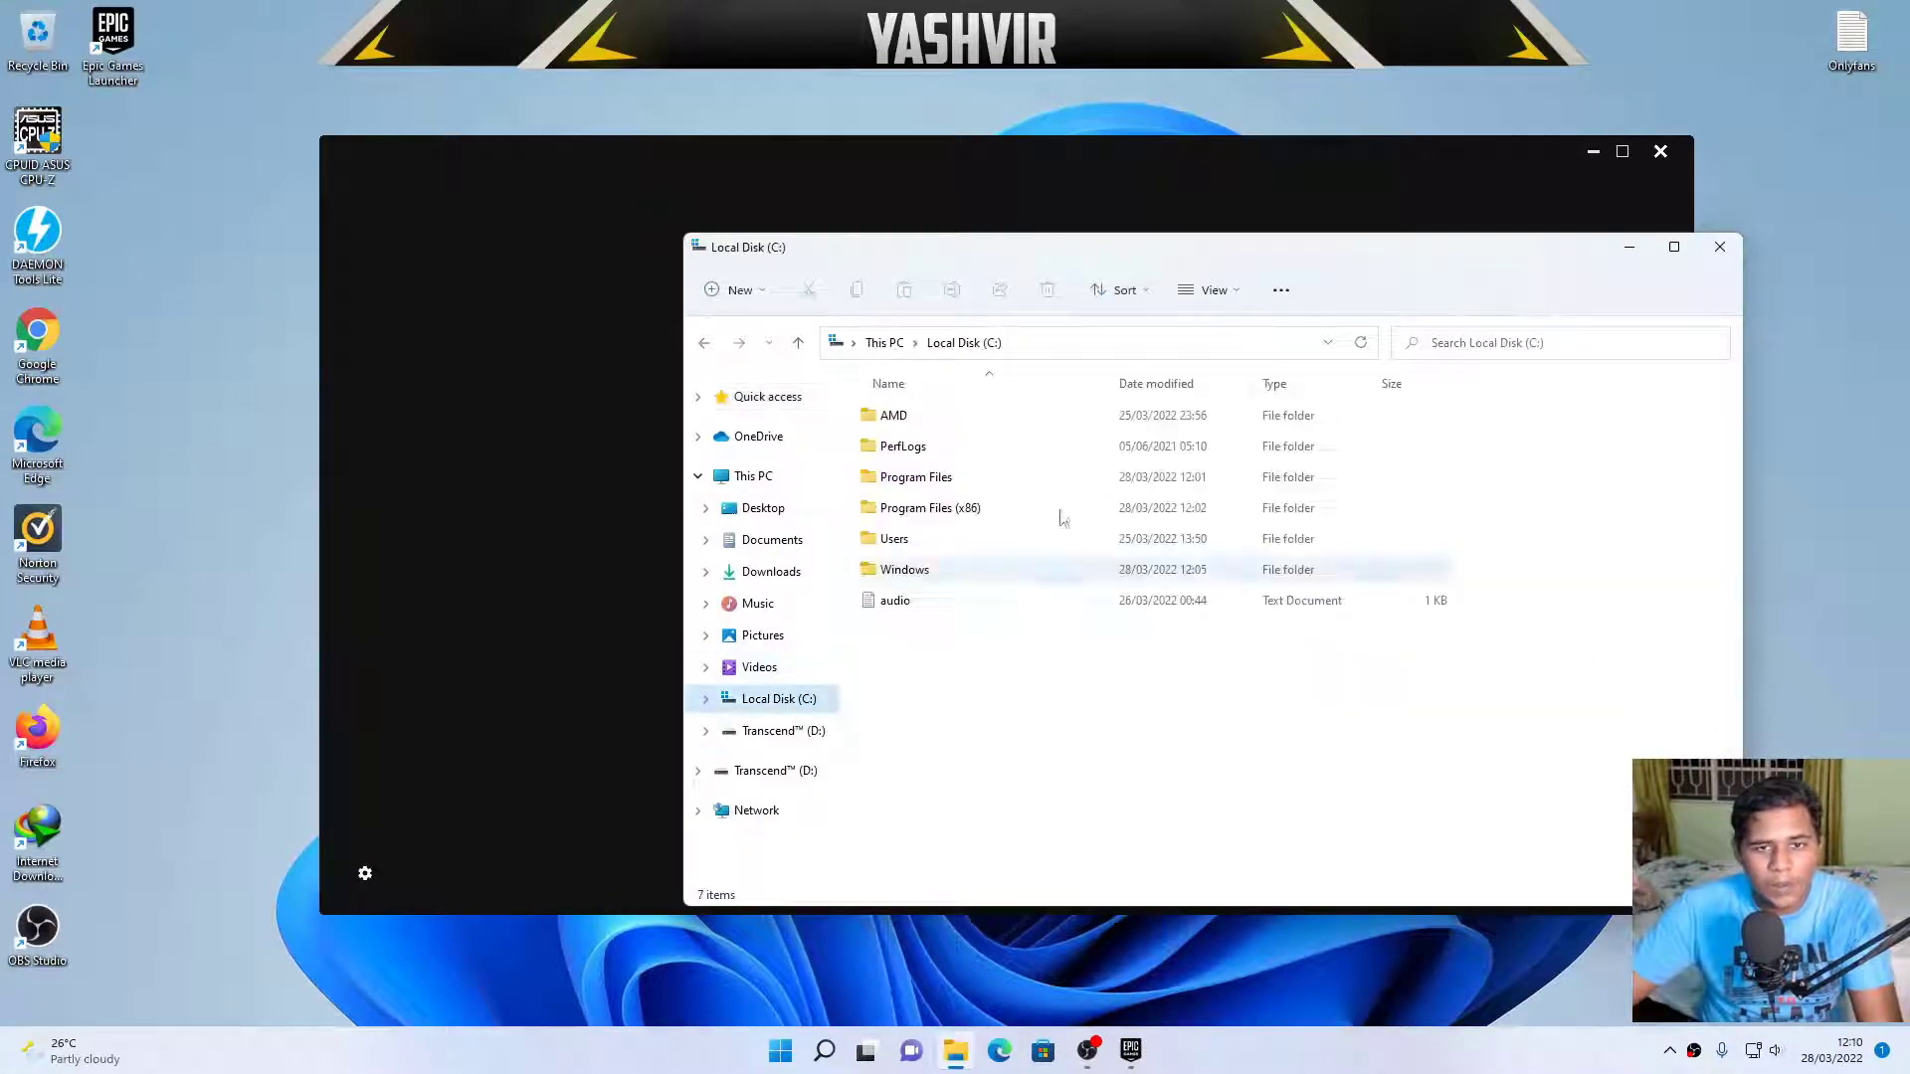
double_click(933, 487)
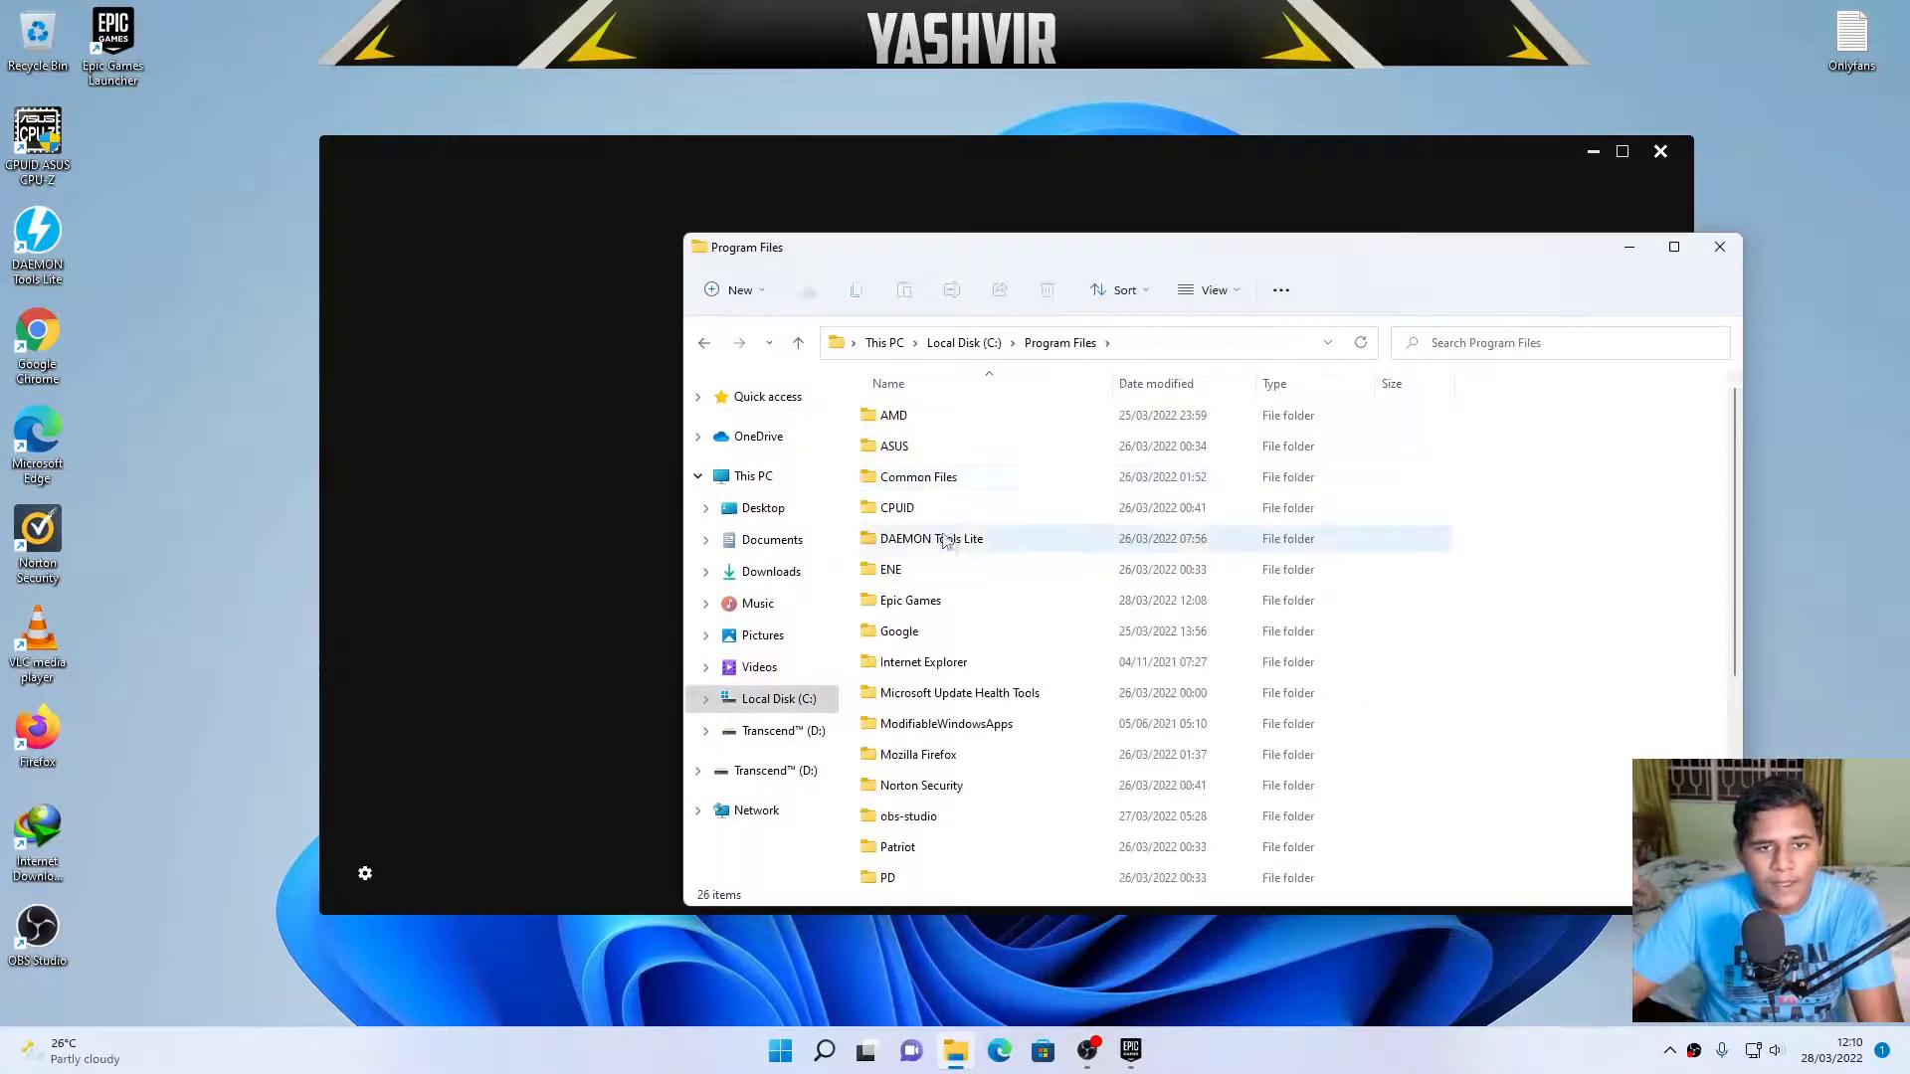
click(923, 604)
double_click(923, 604)
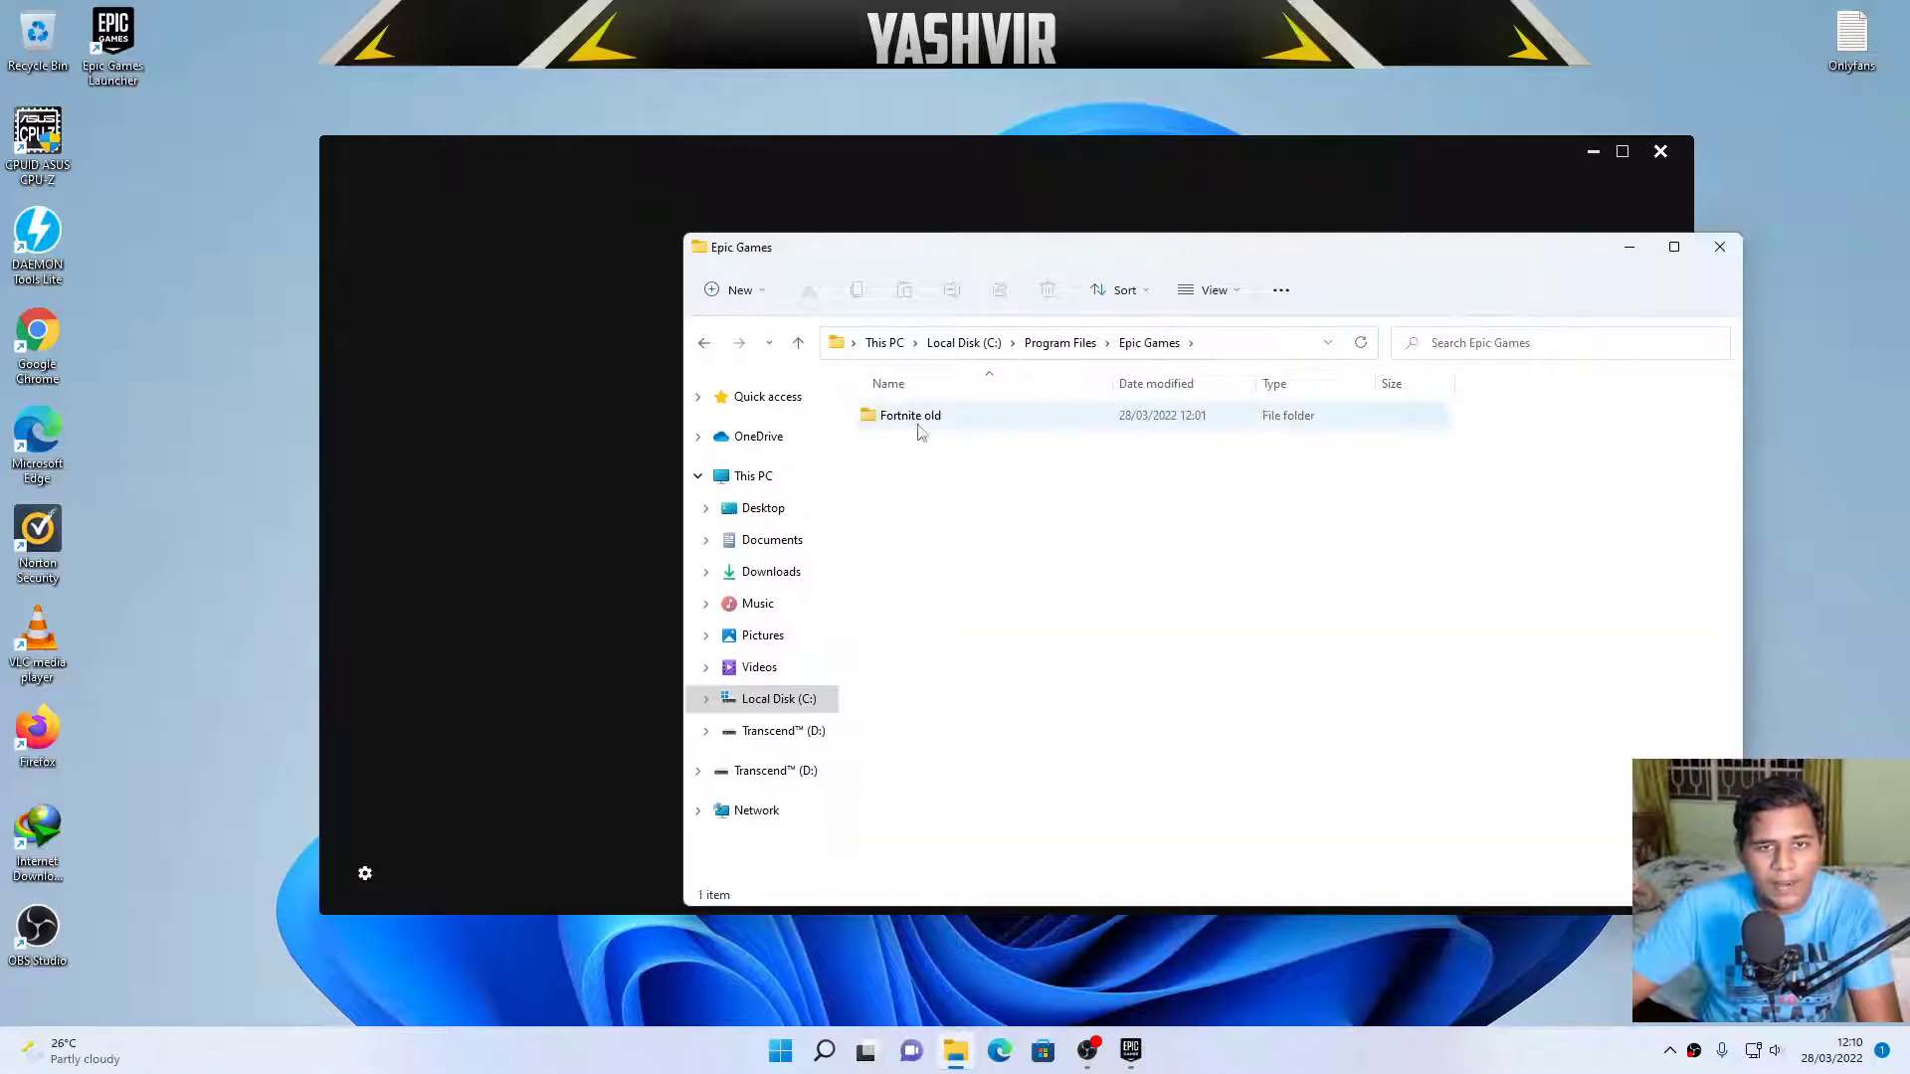
Copy the Epic Games folder's full path, C:\Program Files\Epic Games, and close the File Explorer window.
click(1326, 344)
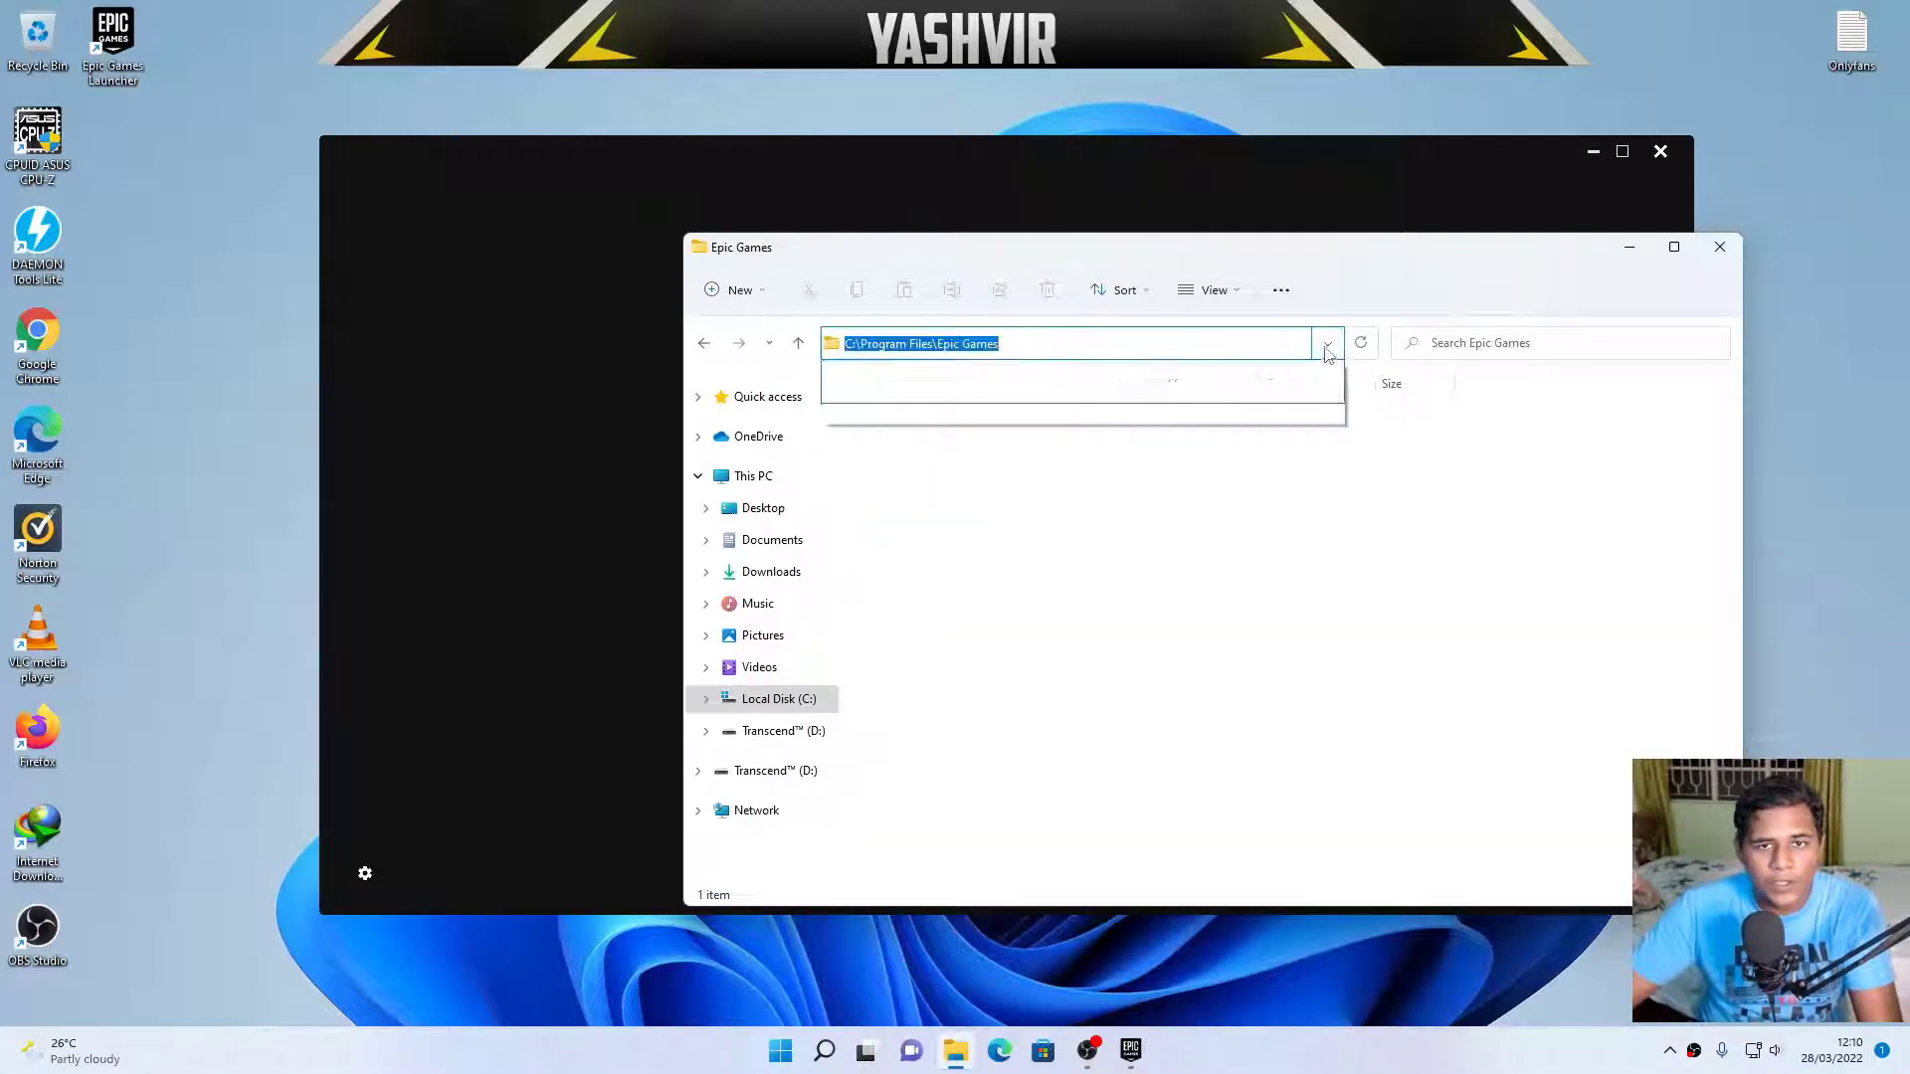
click(1183, 343)
click(1050, 341)
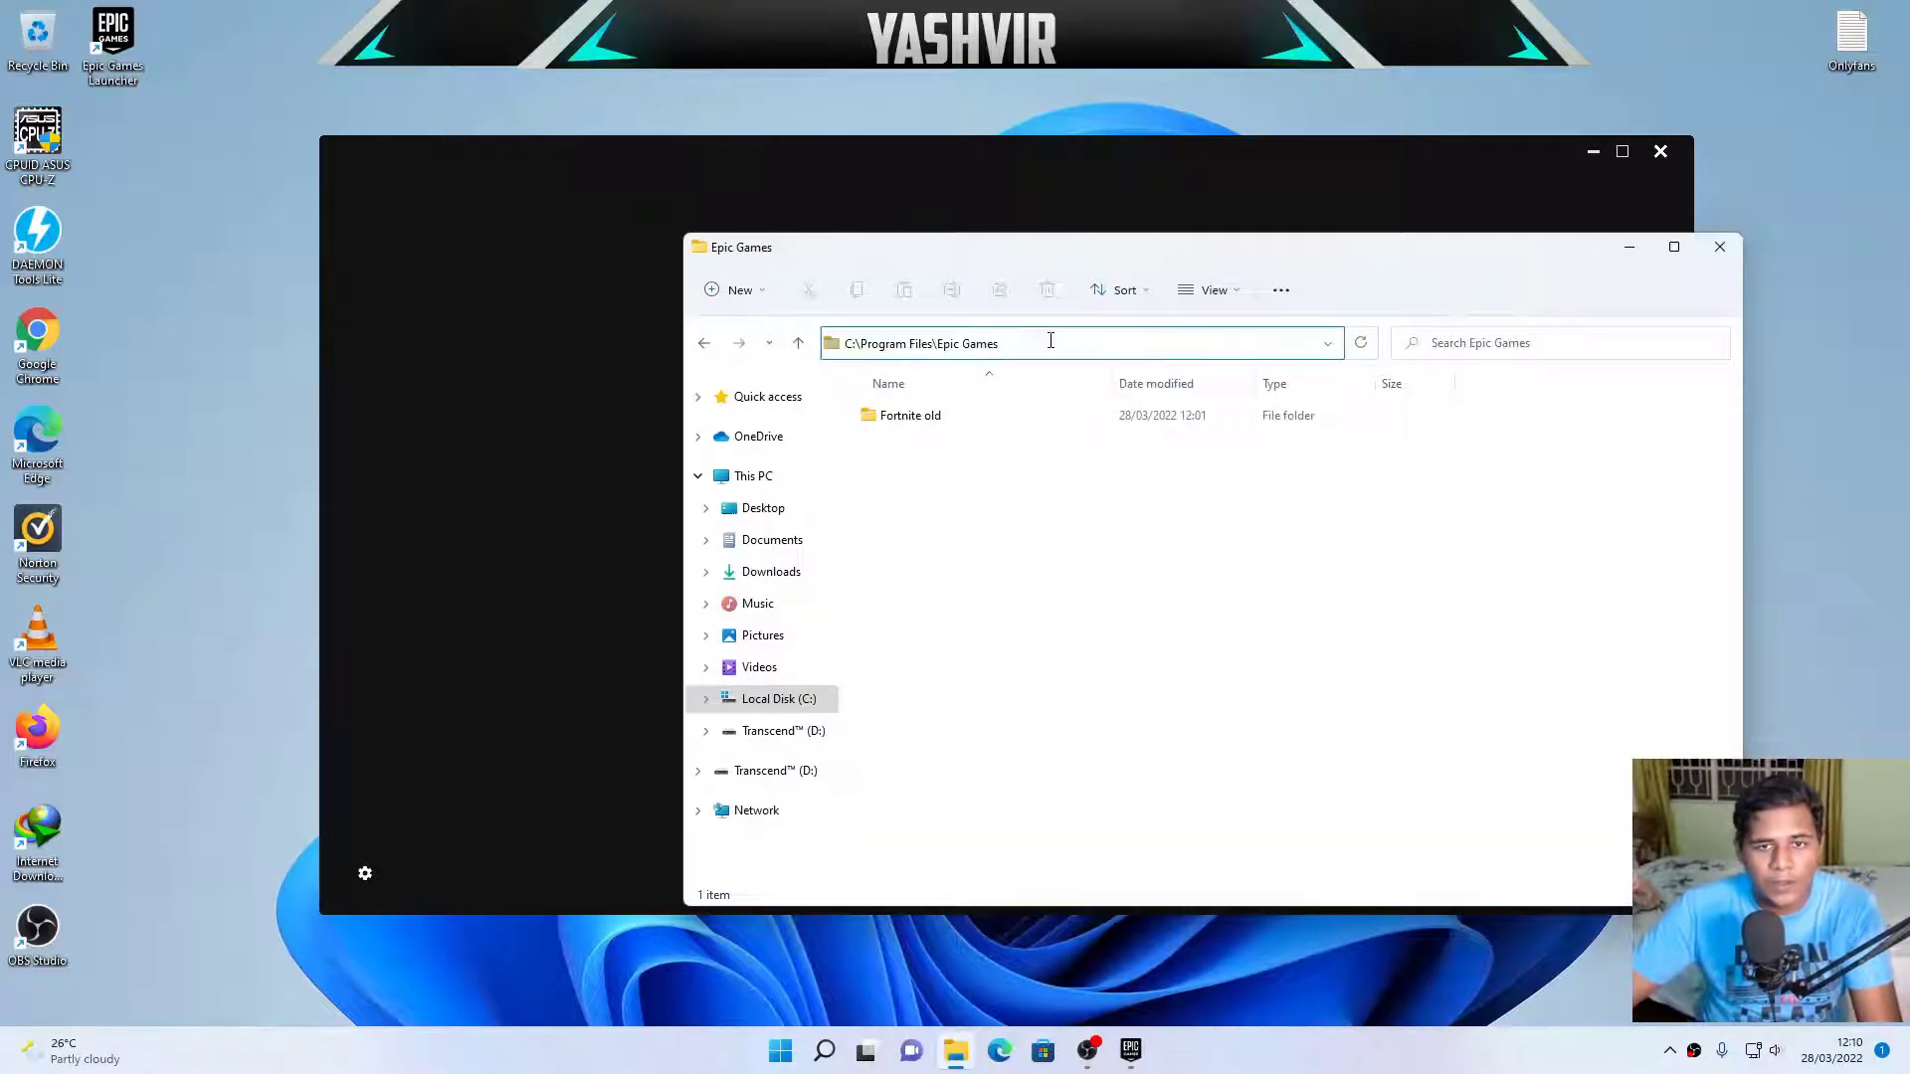
click(1327, 344)
click(1174, 342)
click(1174, 342)
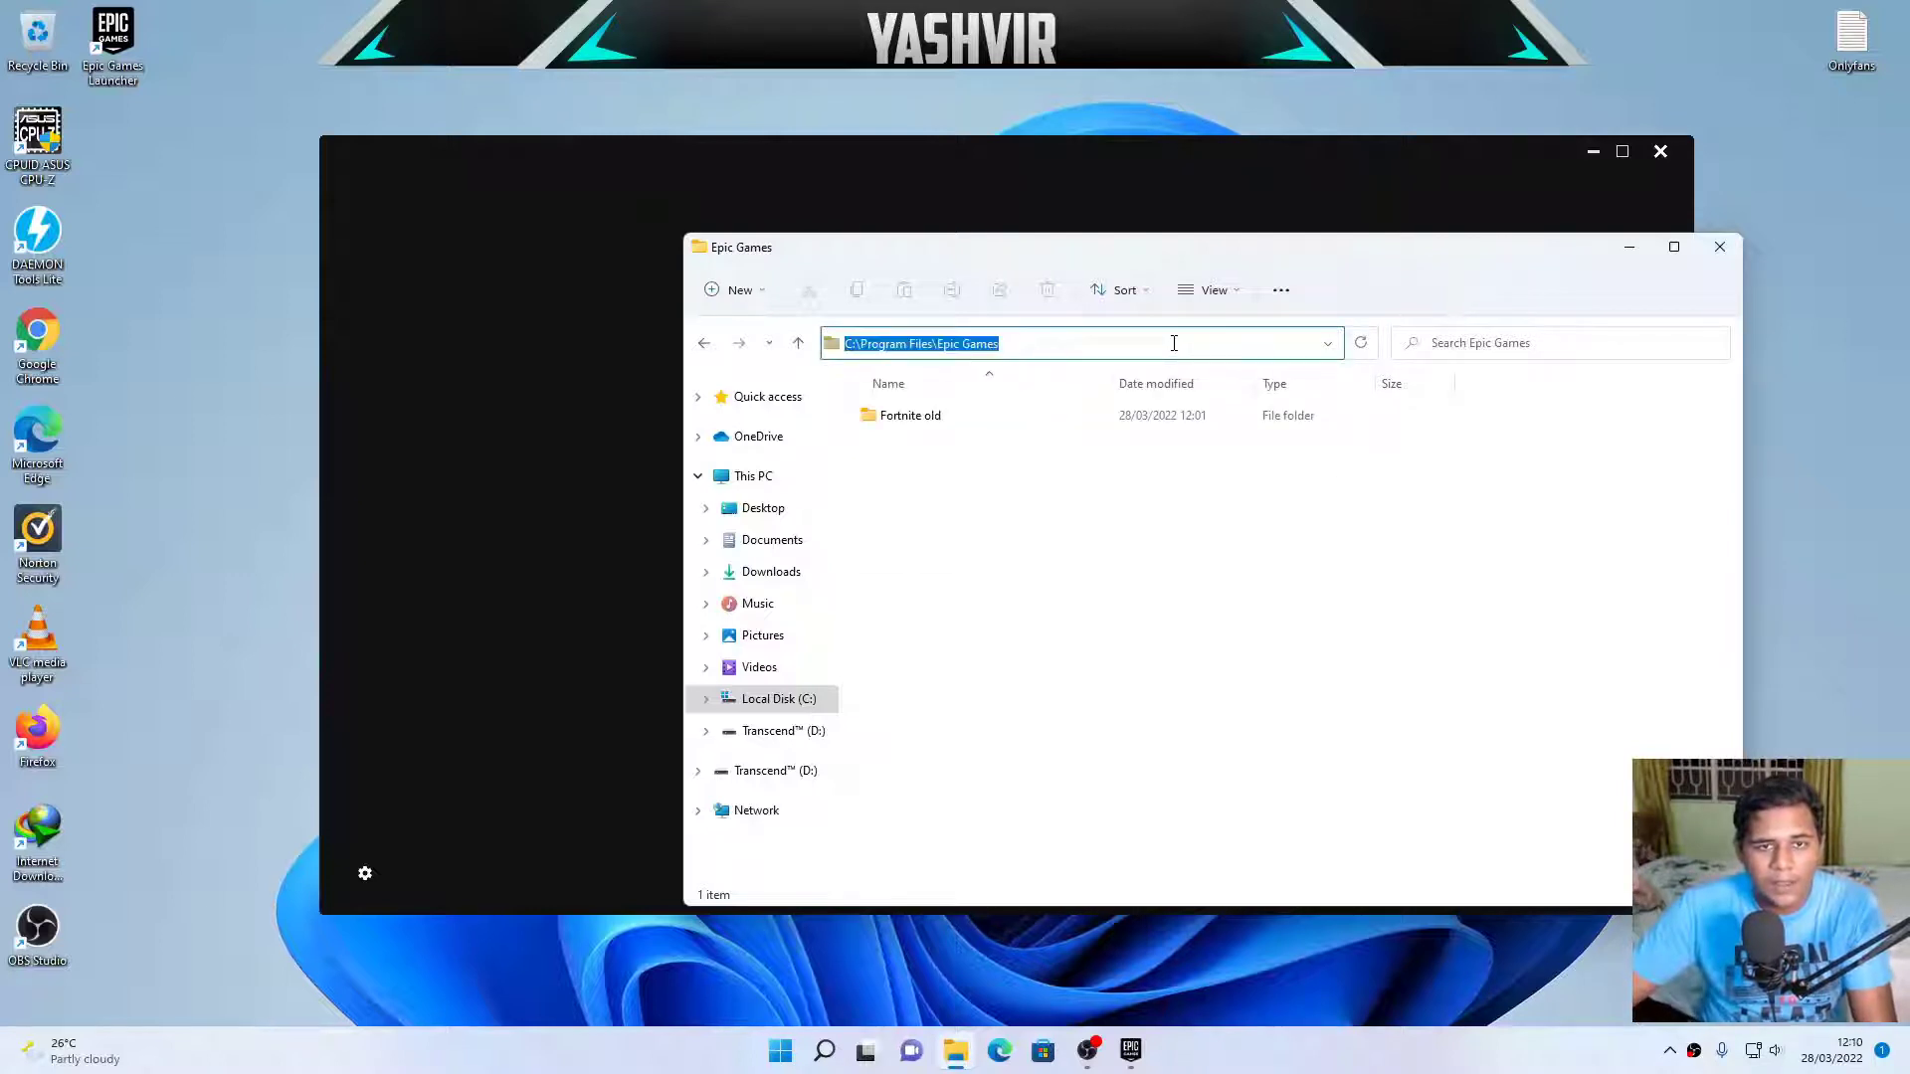
right_click(1174, 342)
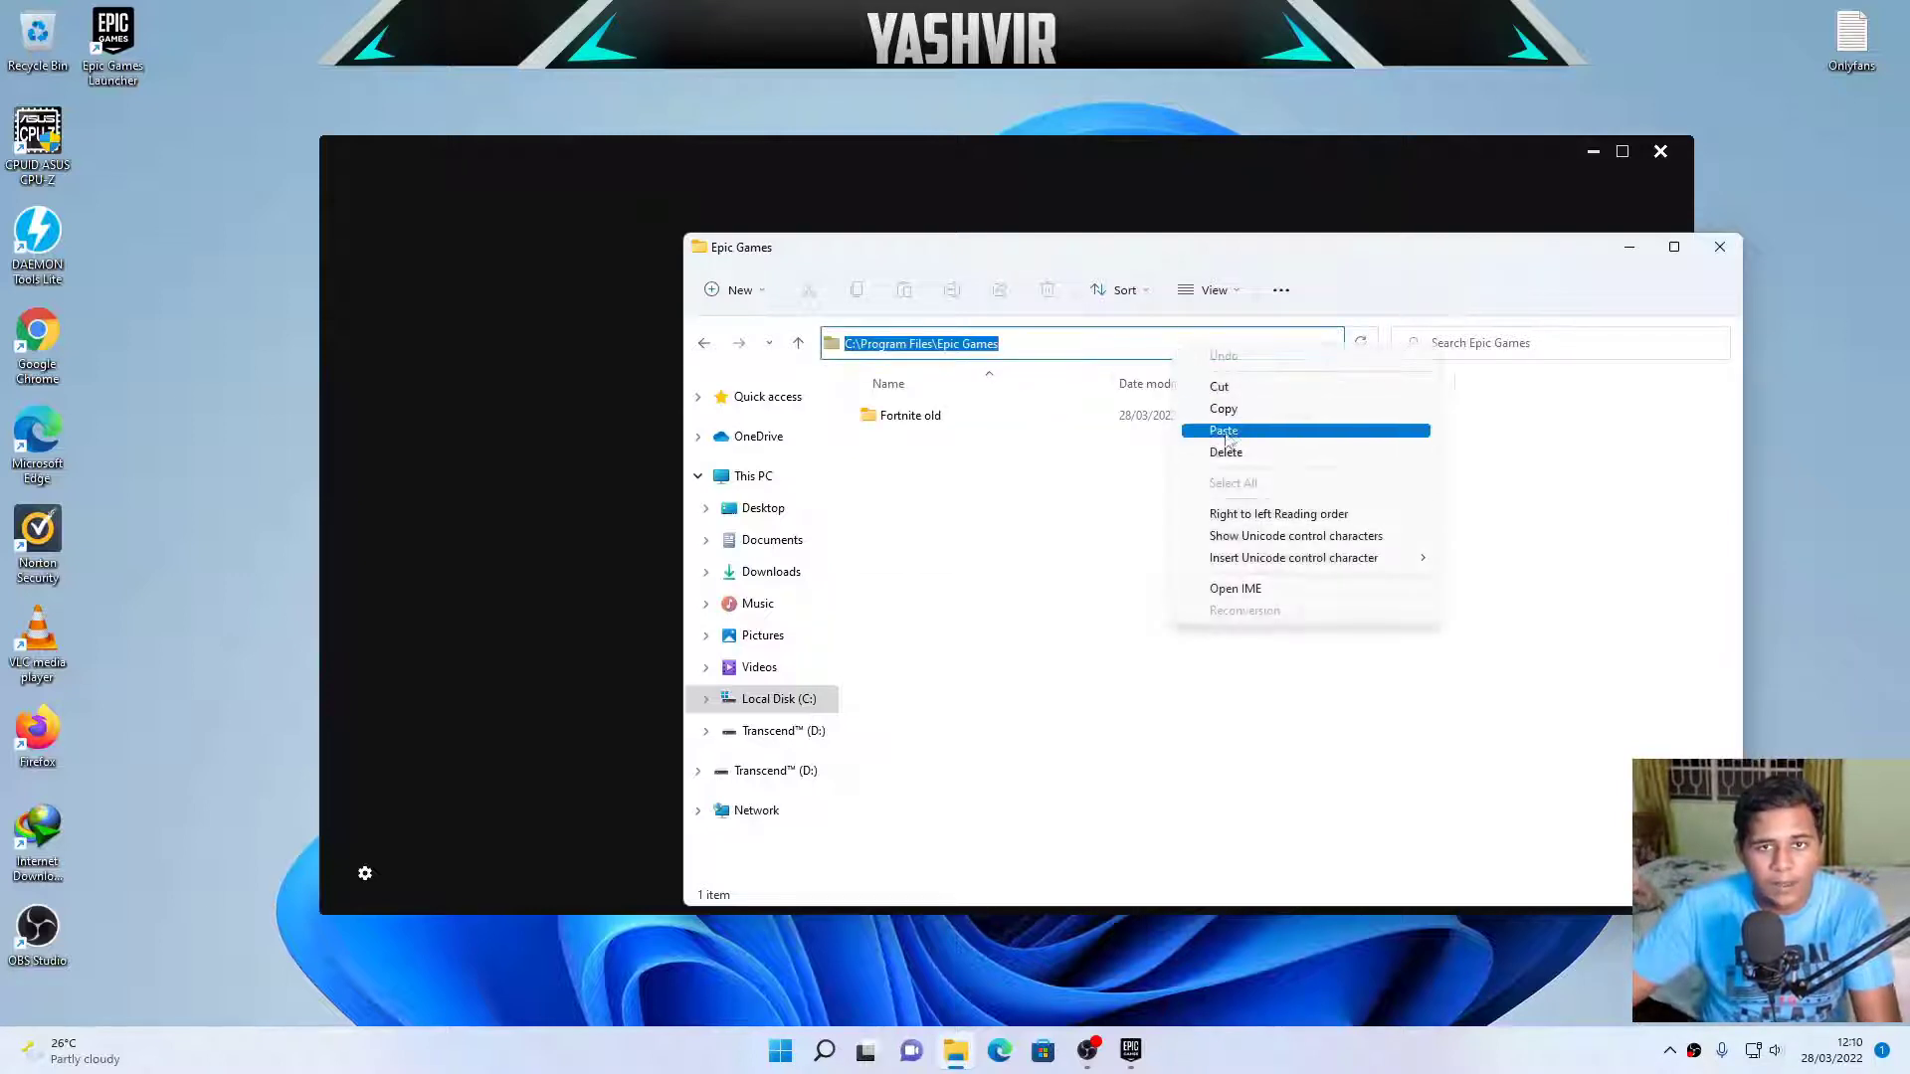
click(1223, 415)
click(1711, 253)
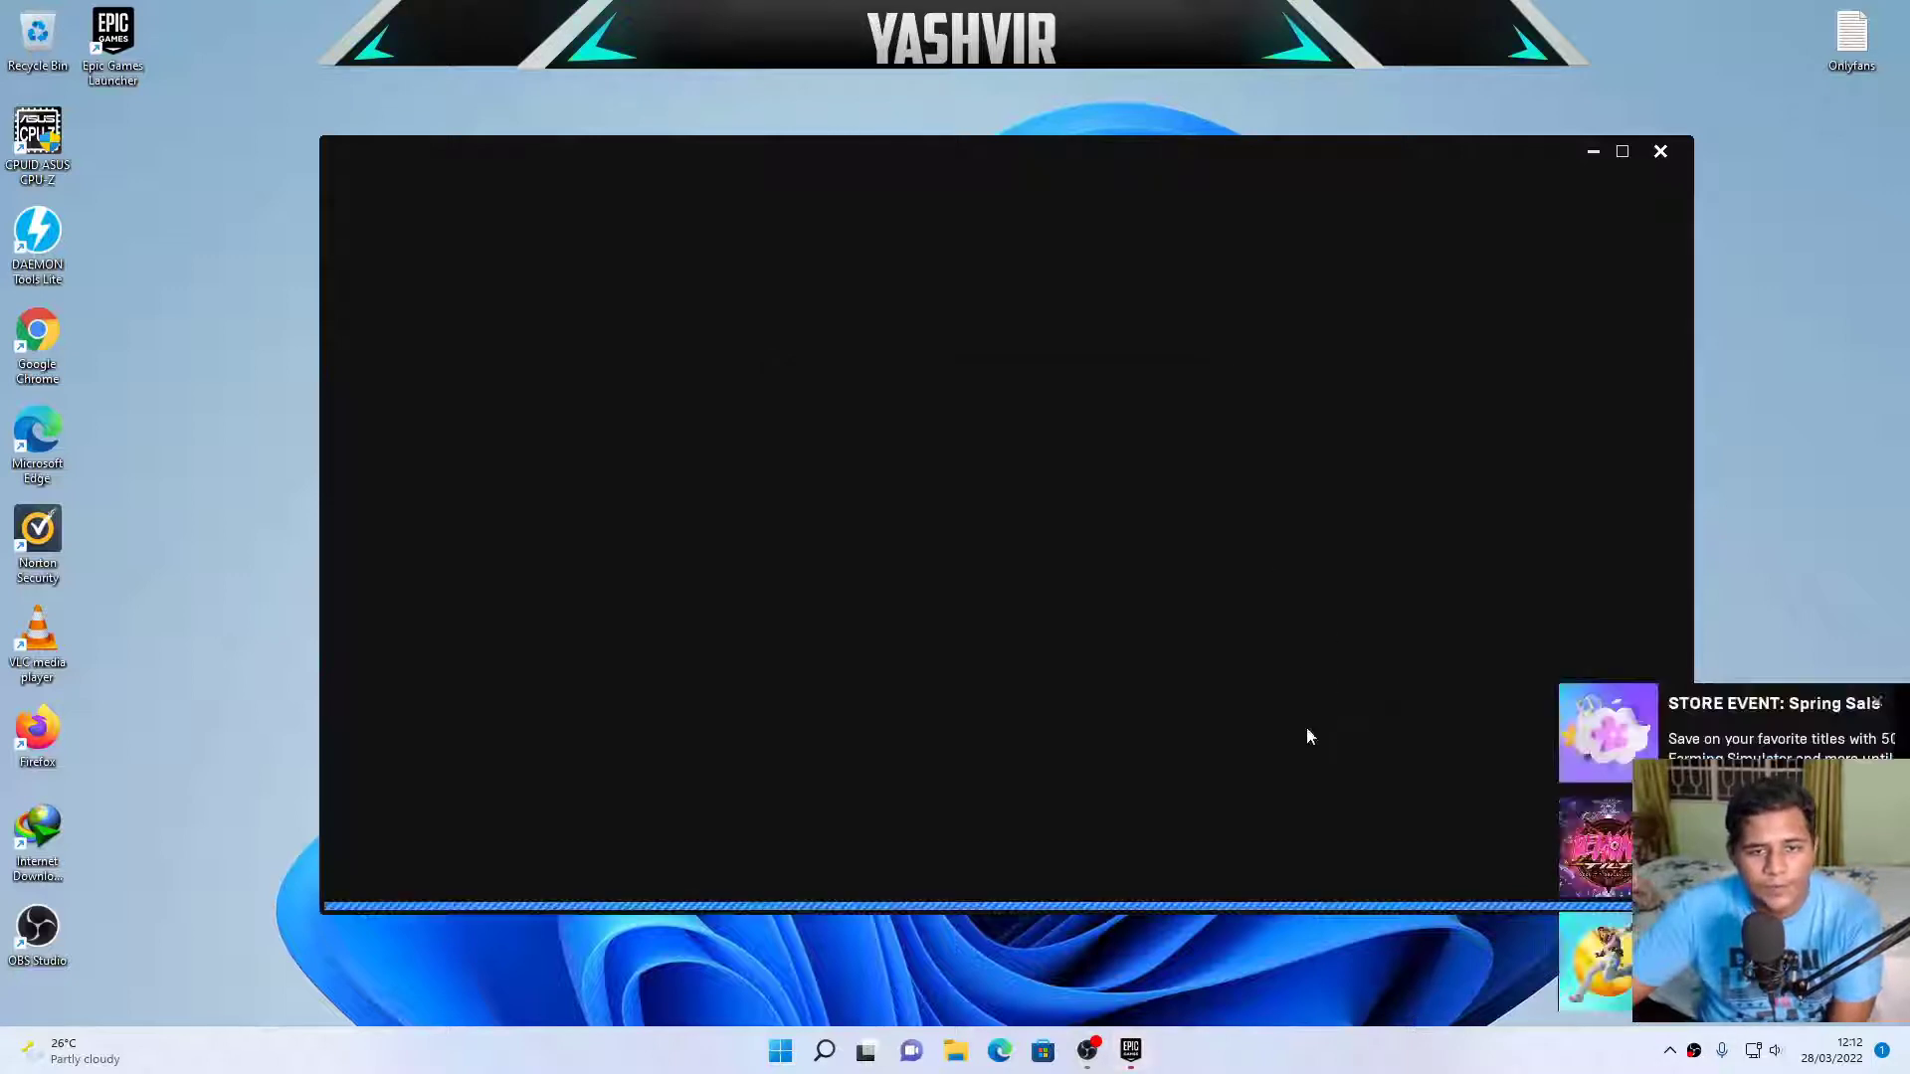
Dismiss the store event notification, search the store for "fortnite", and go from the Fortnite page to the library.
click(1875, 704)
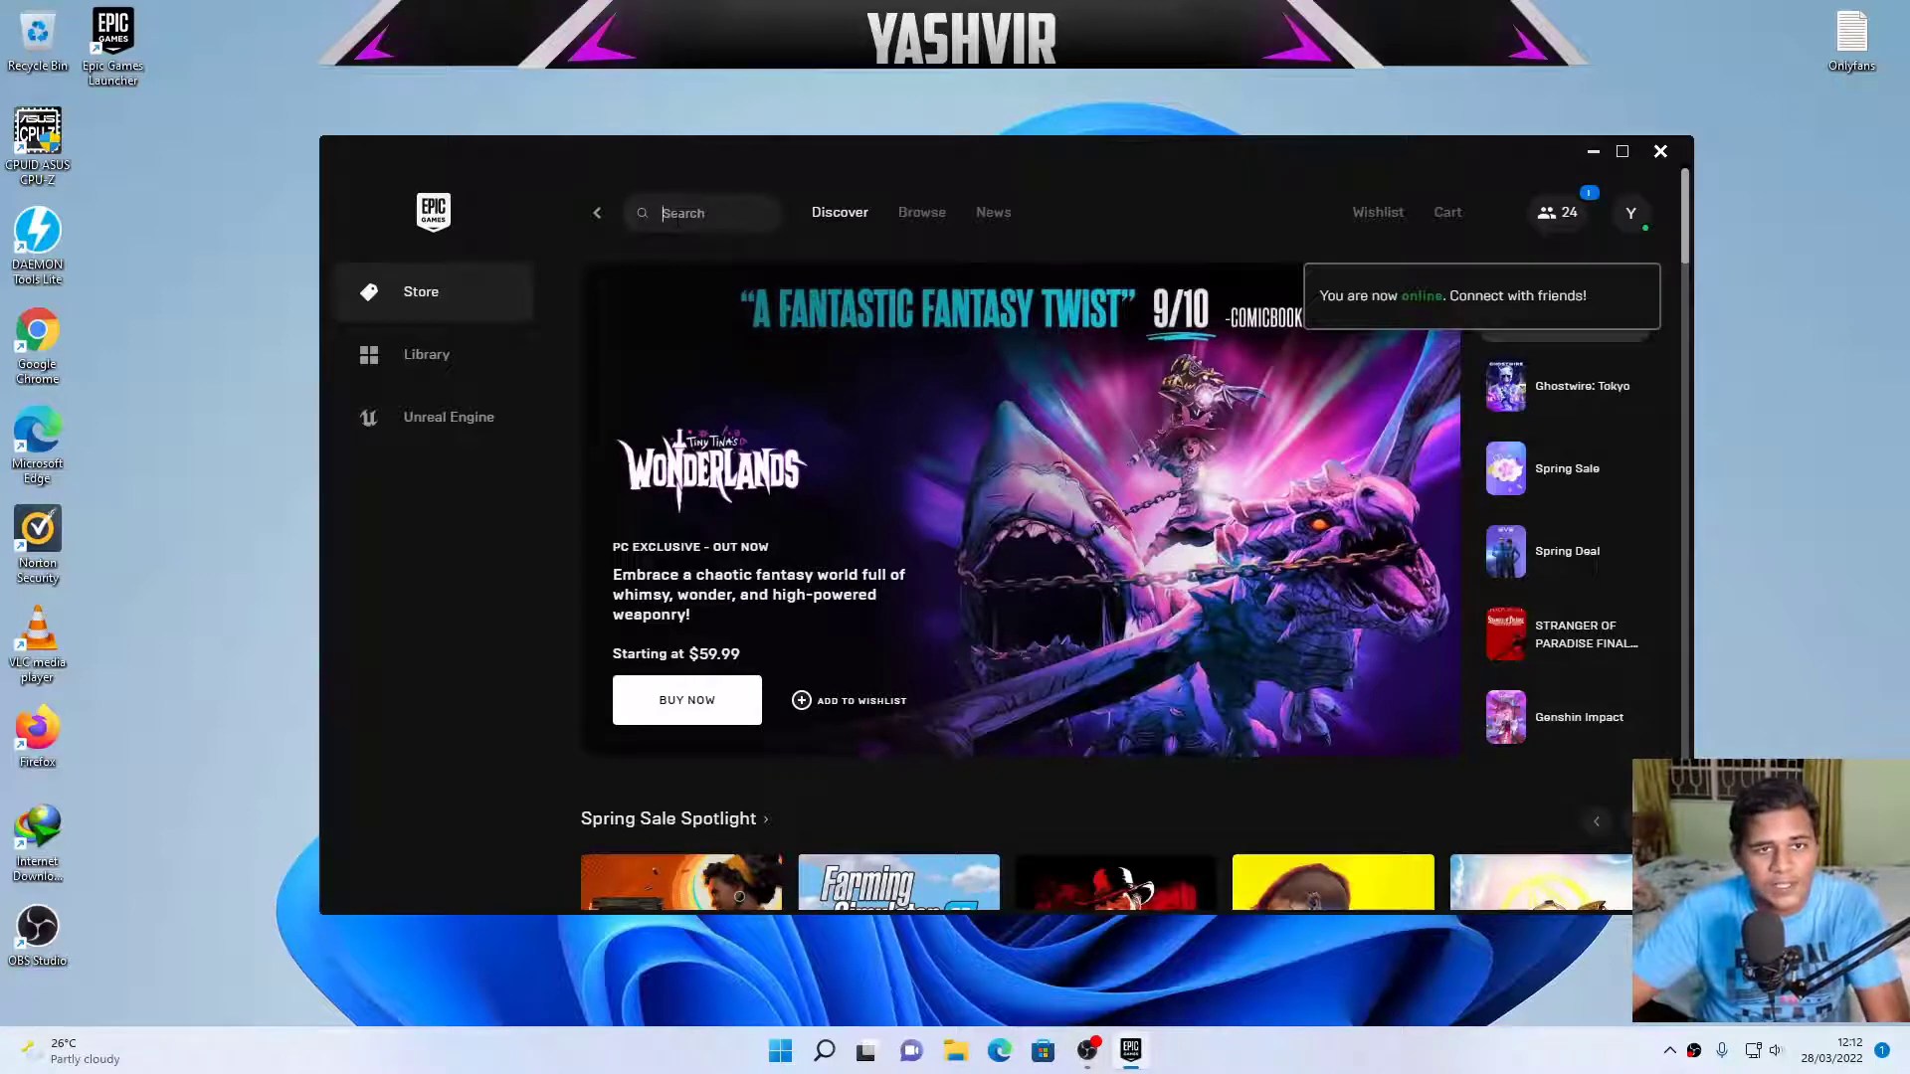
text(fortnite)
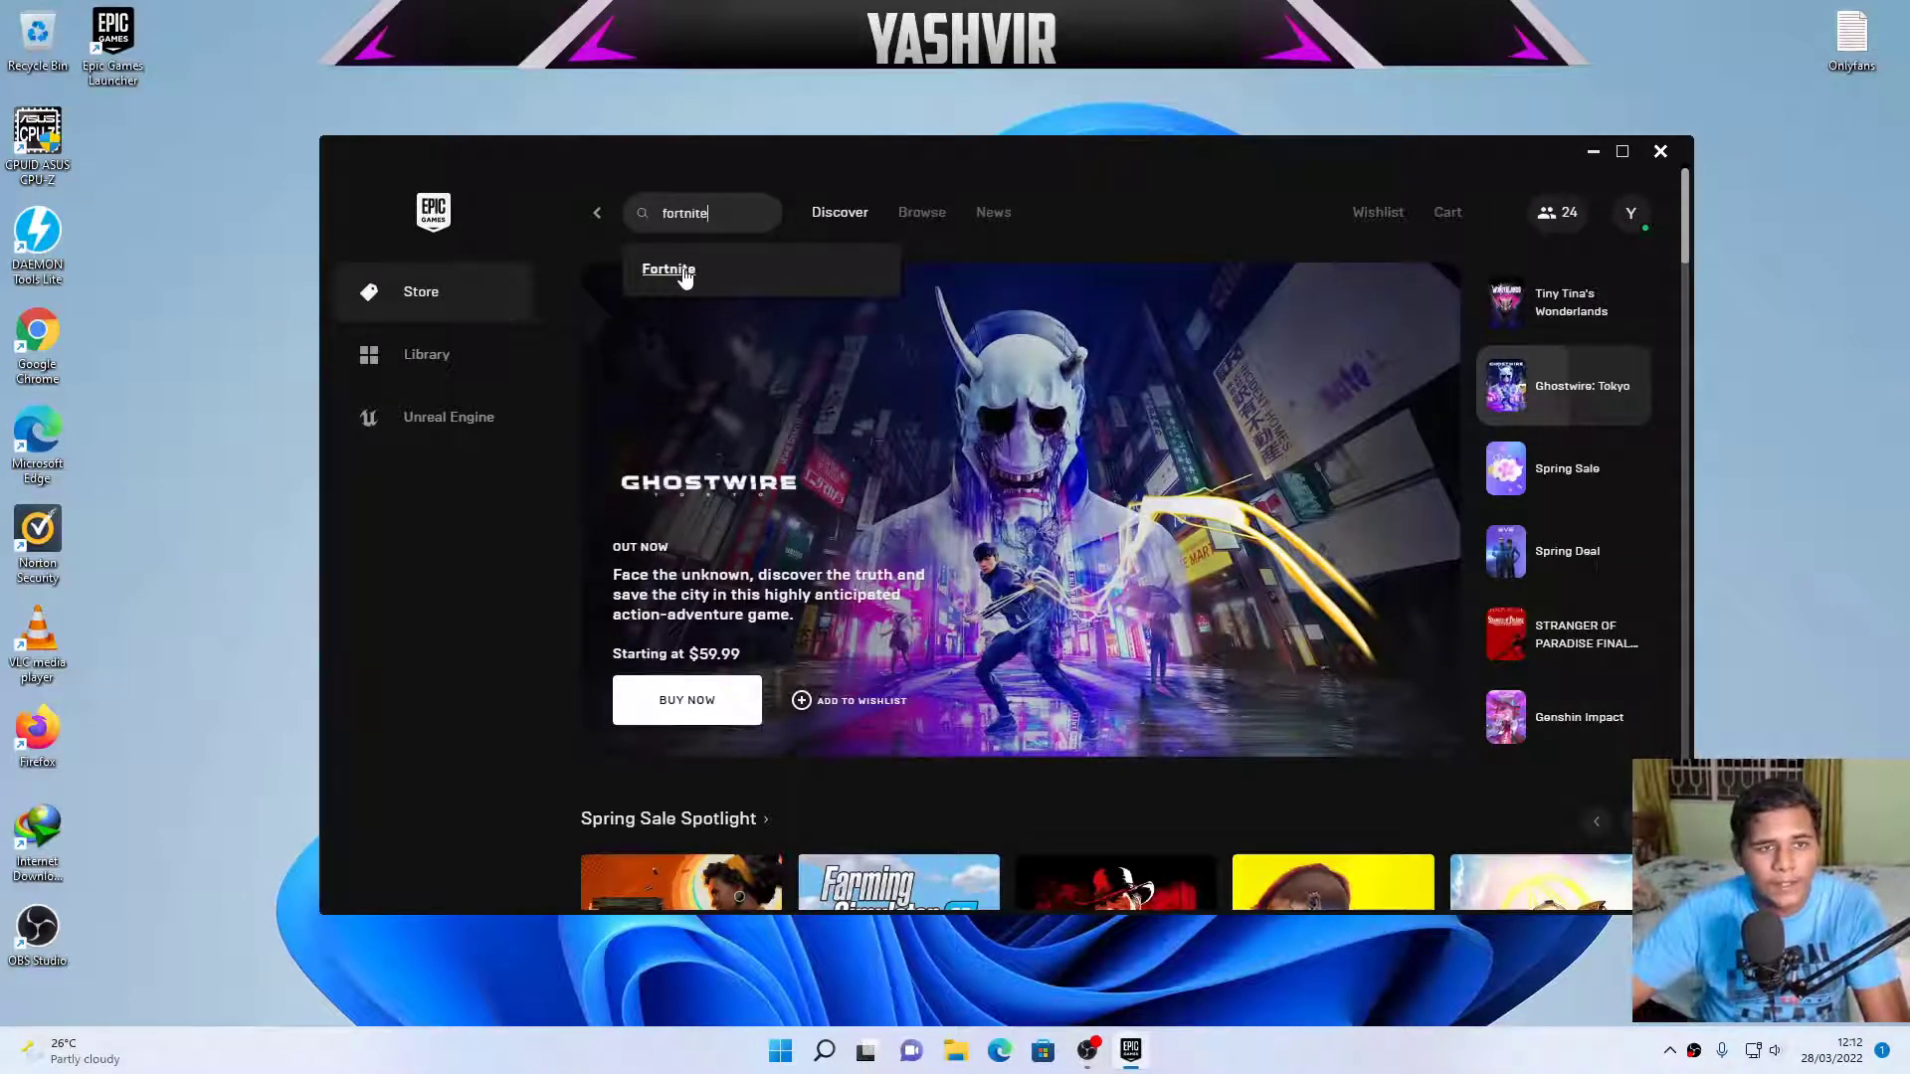
click(684, 276)
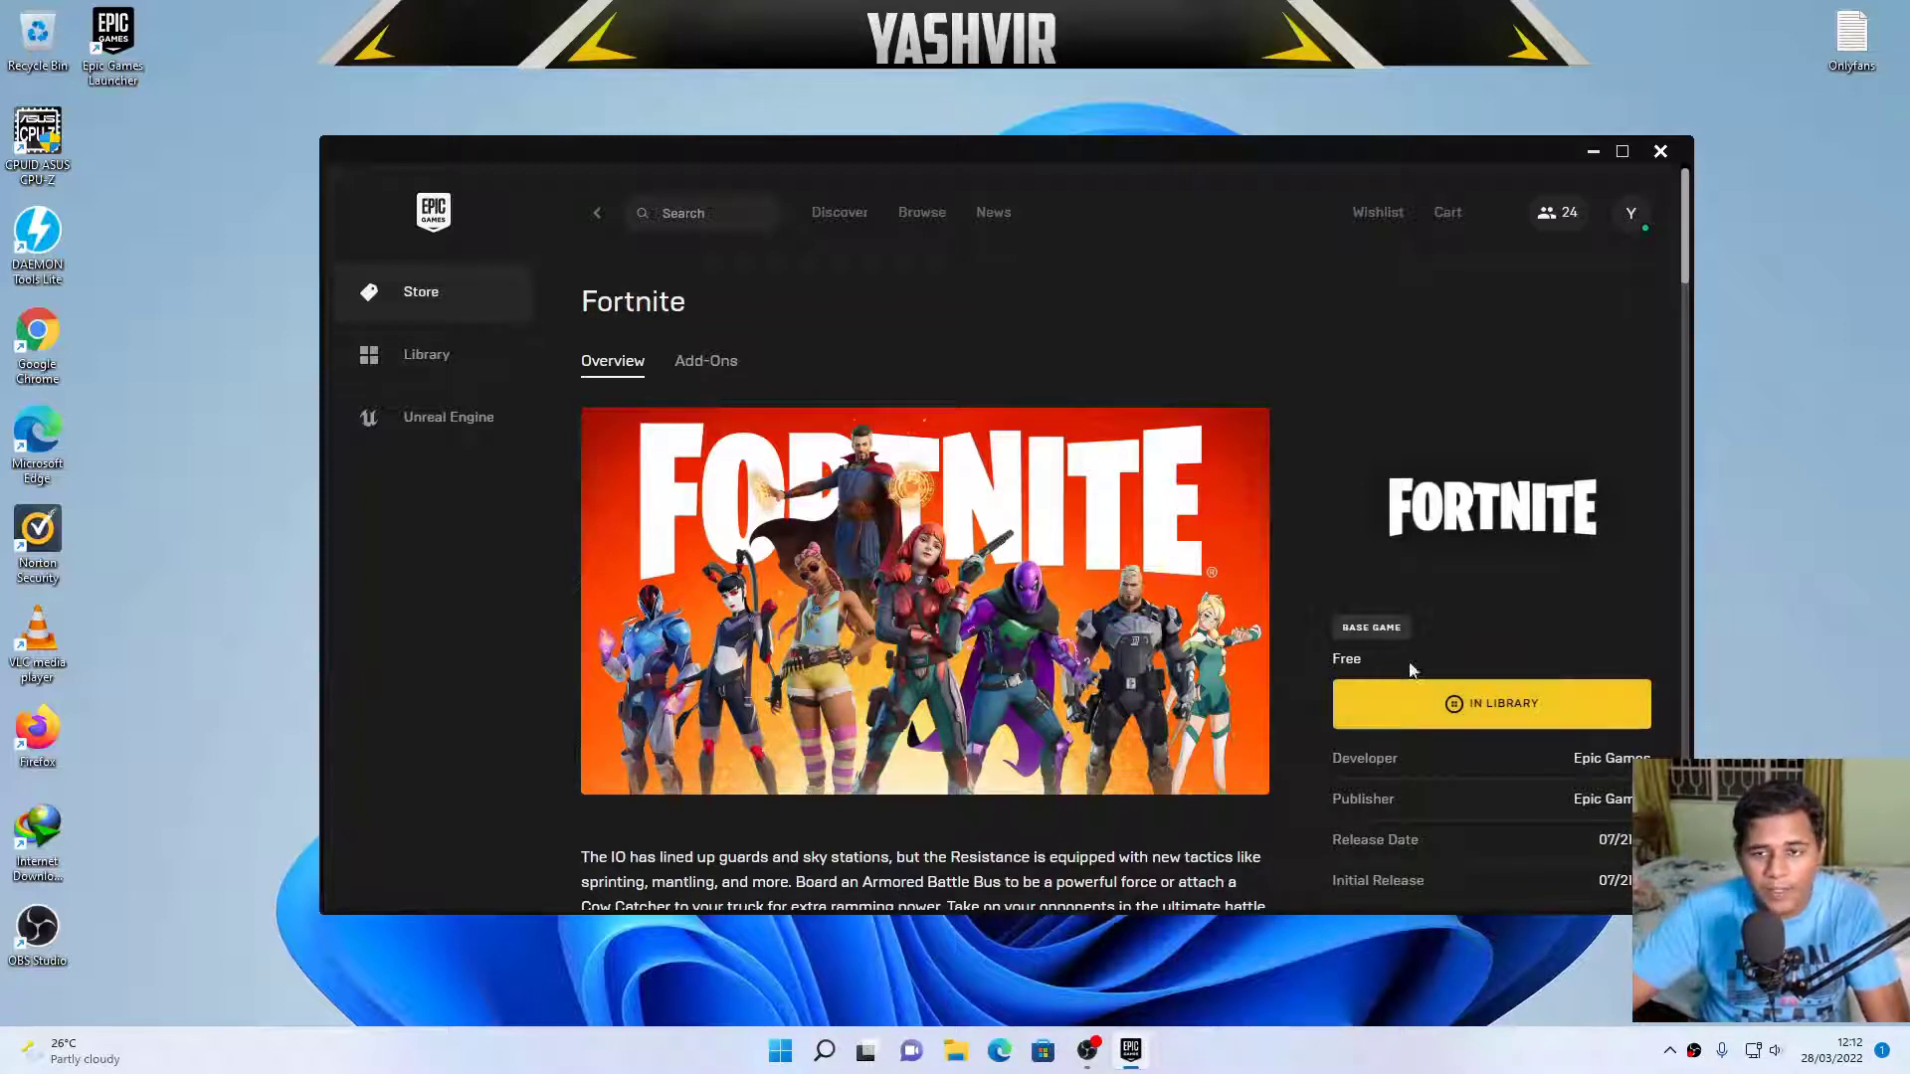
click(1480, 710)
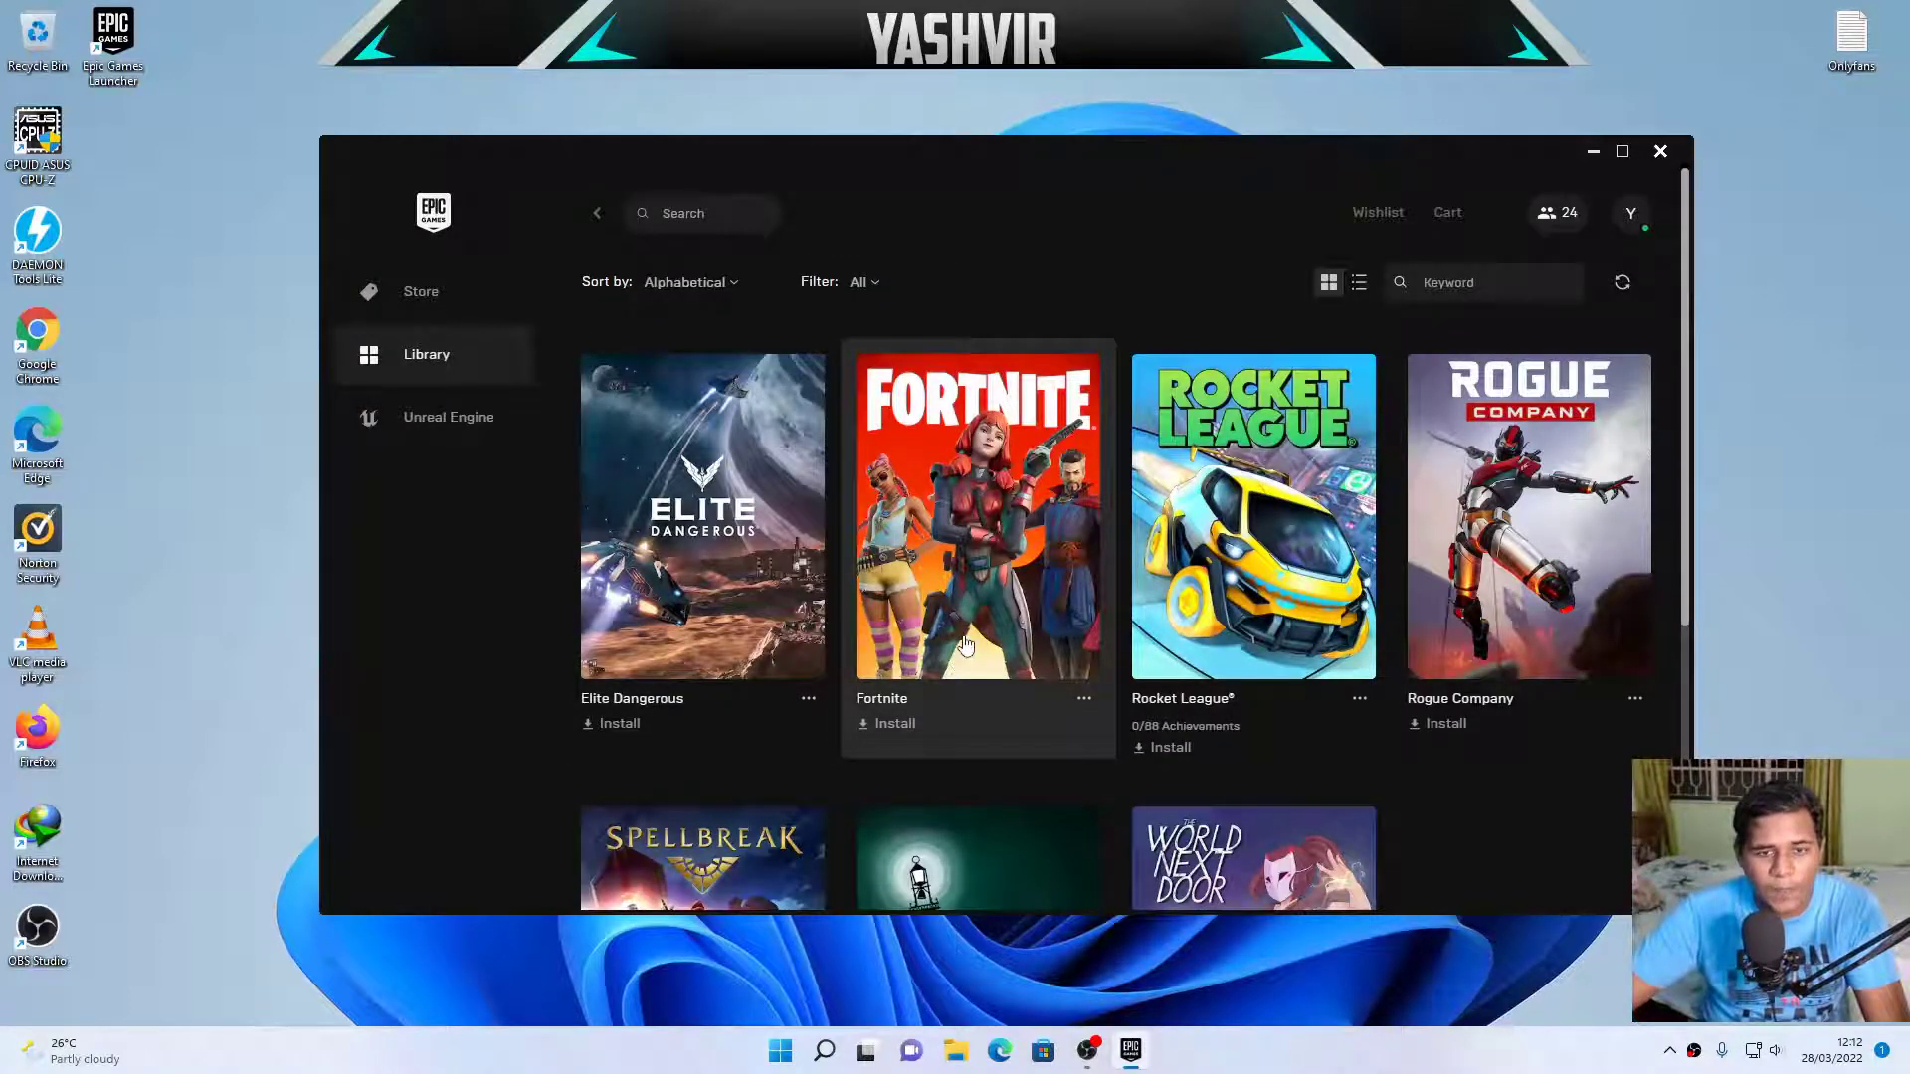
Start installing Fortnite from the library with C:\Program Files\Epic Games as the install folder.
click(970, 666)
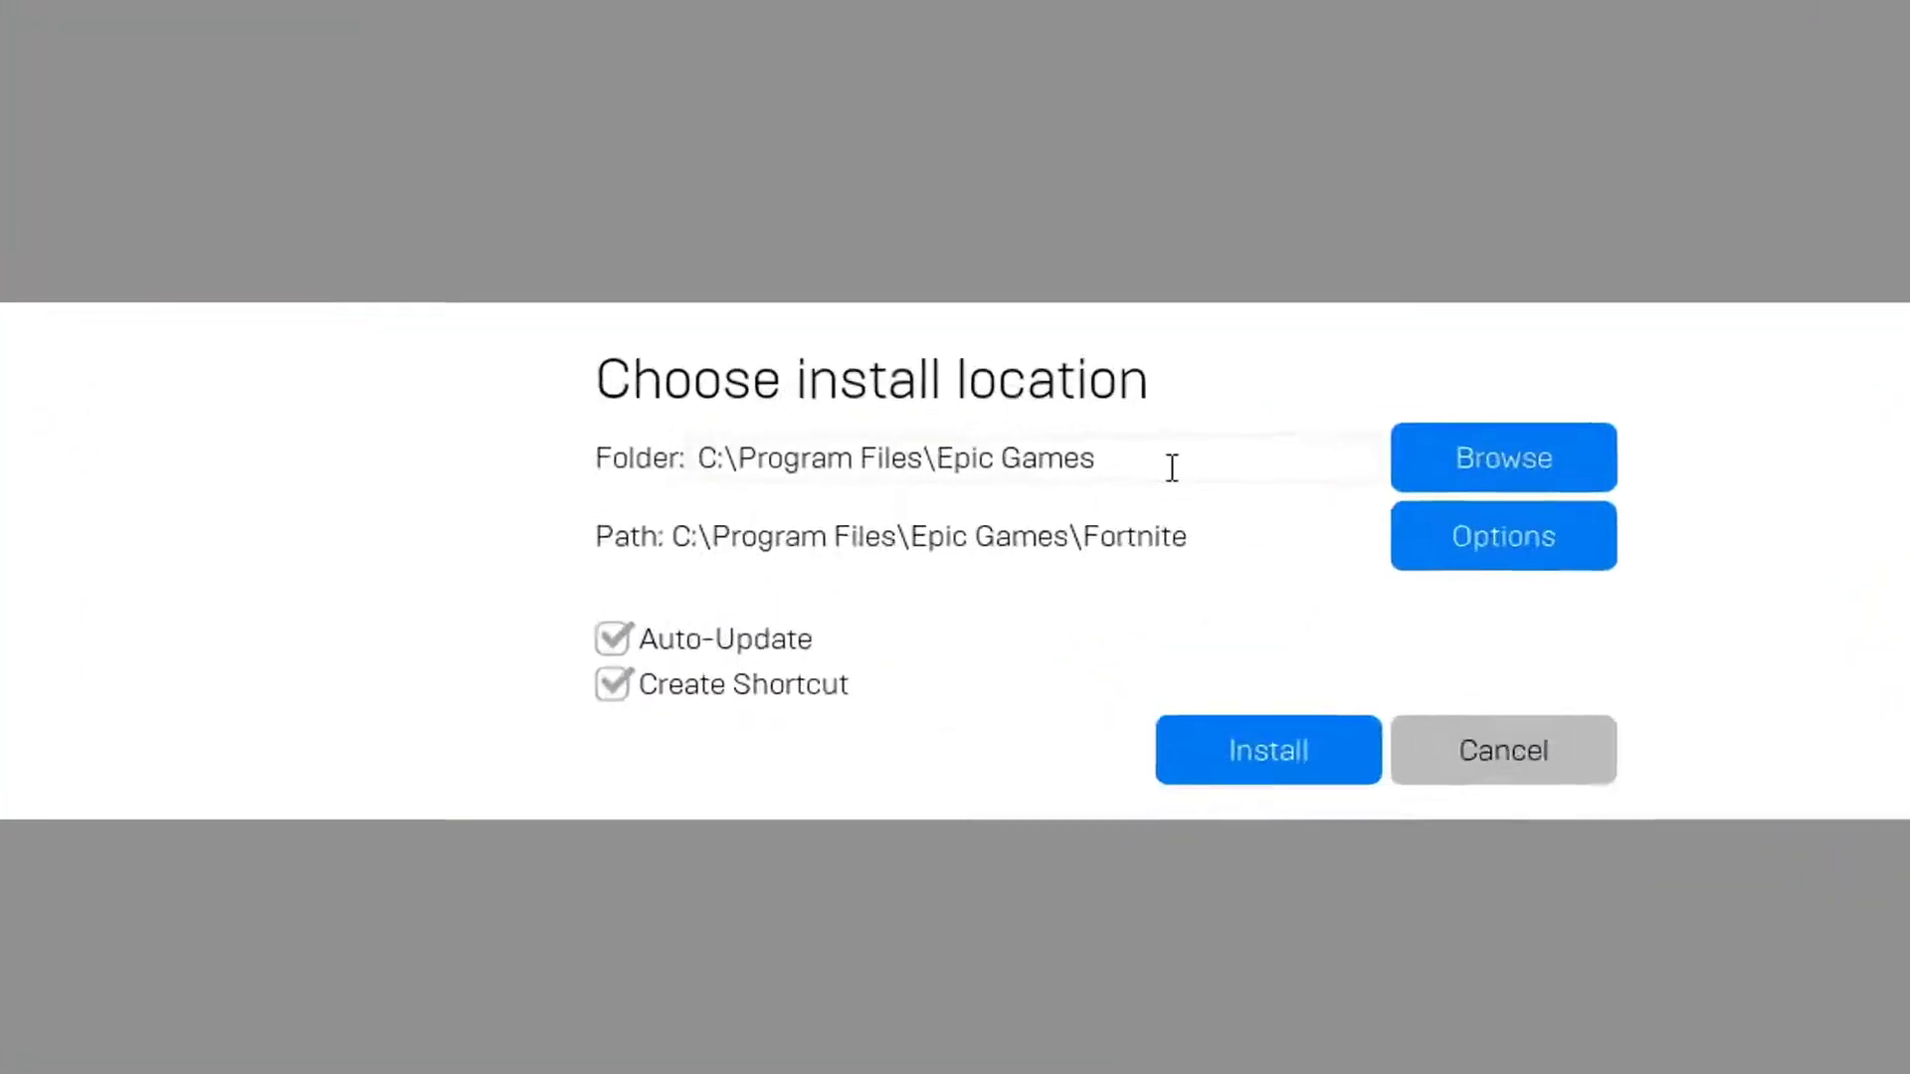
click(1044, 483)
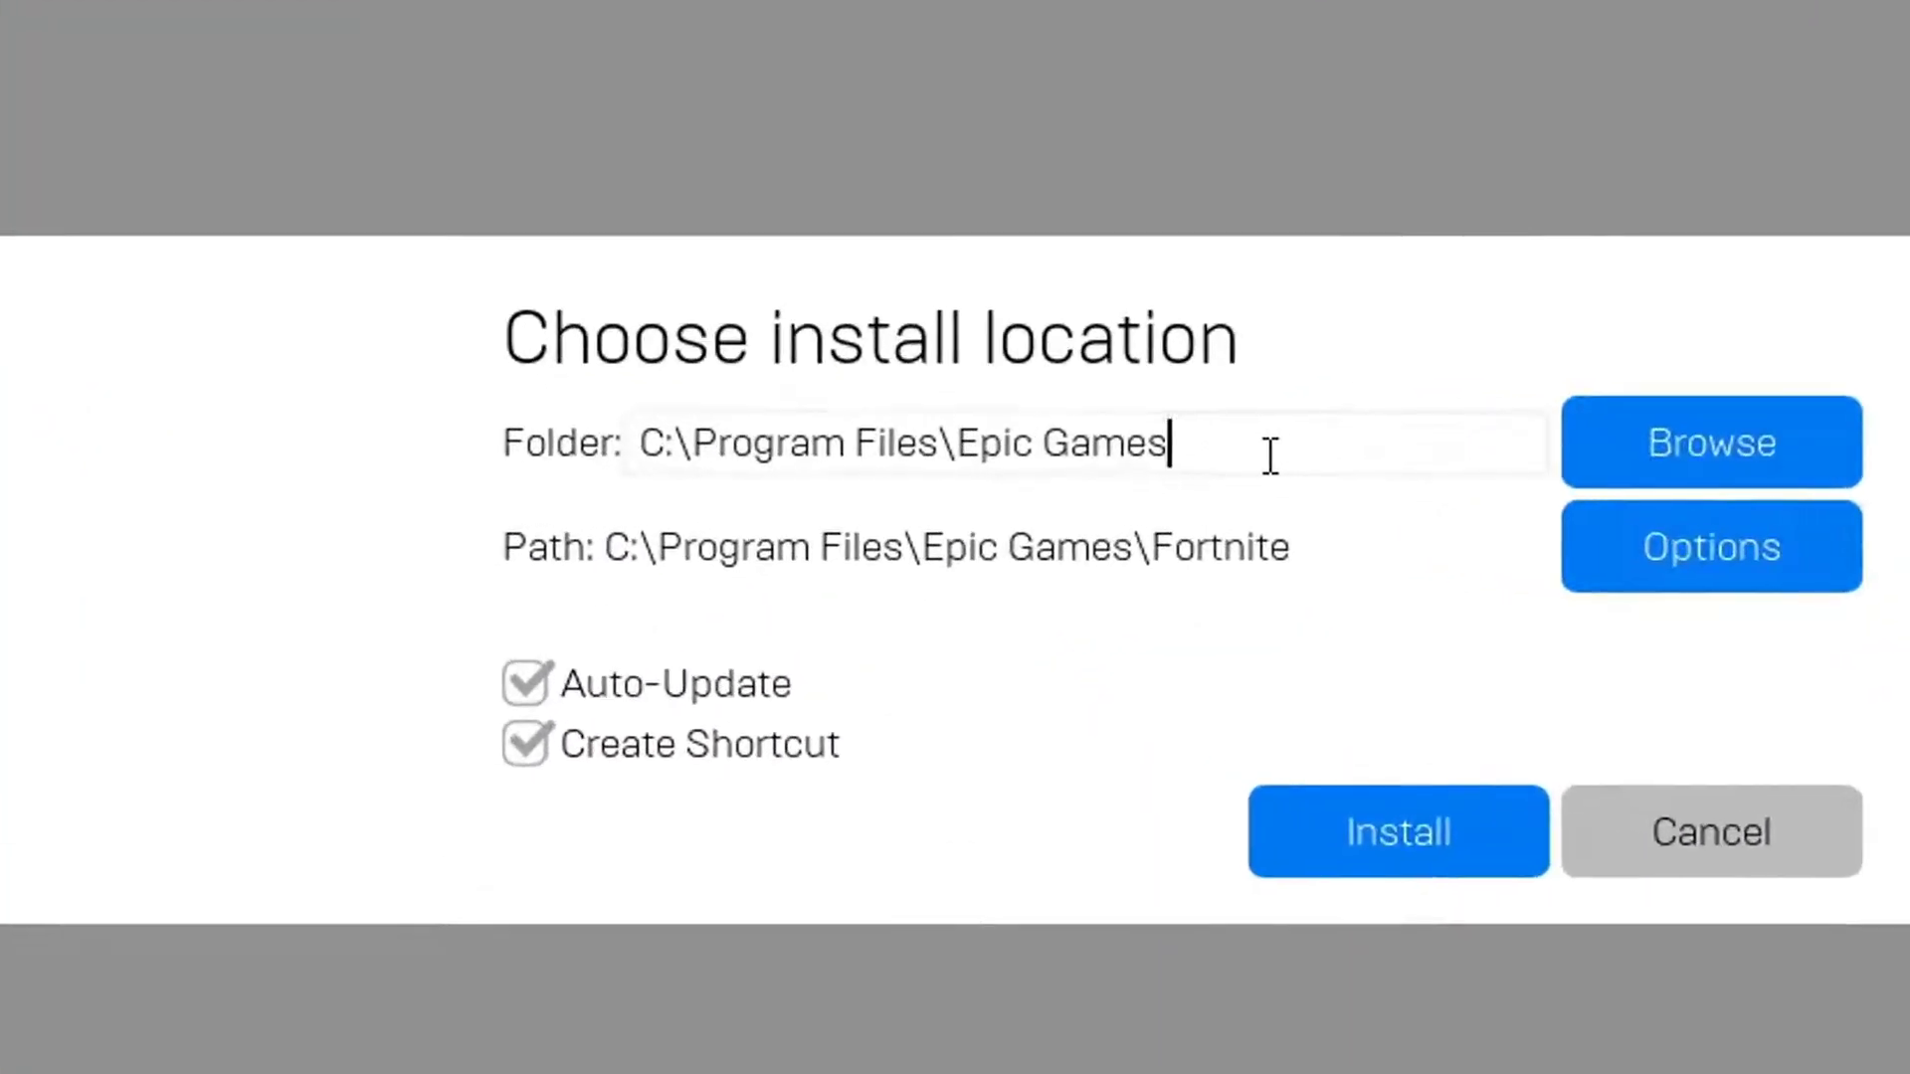
key(ctrl+a)
key(super+c)
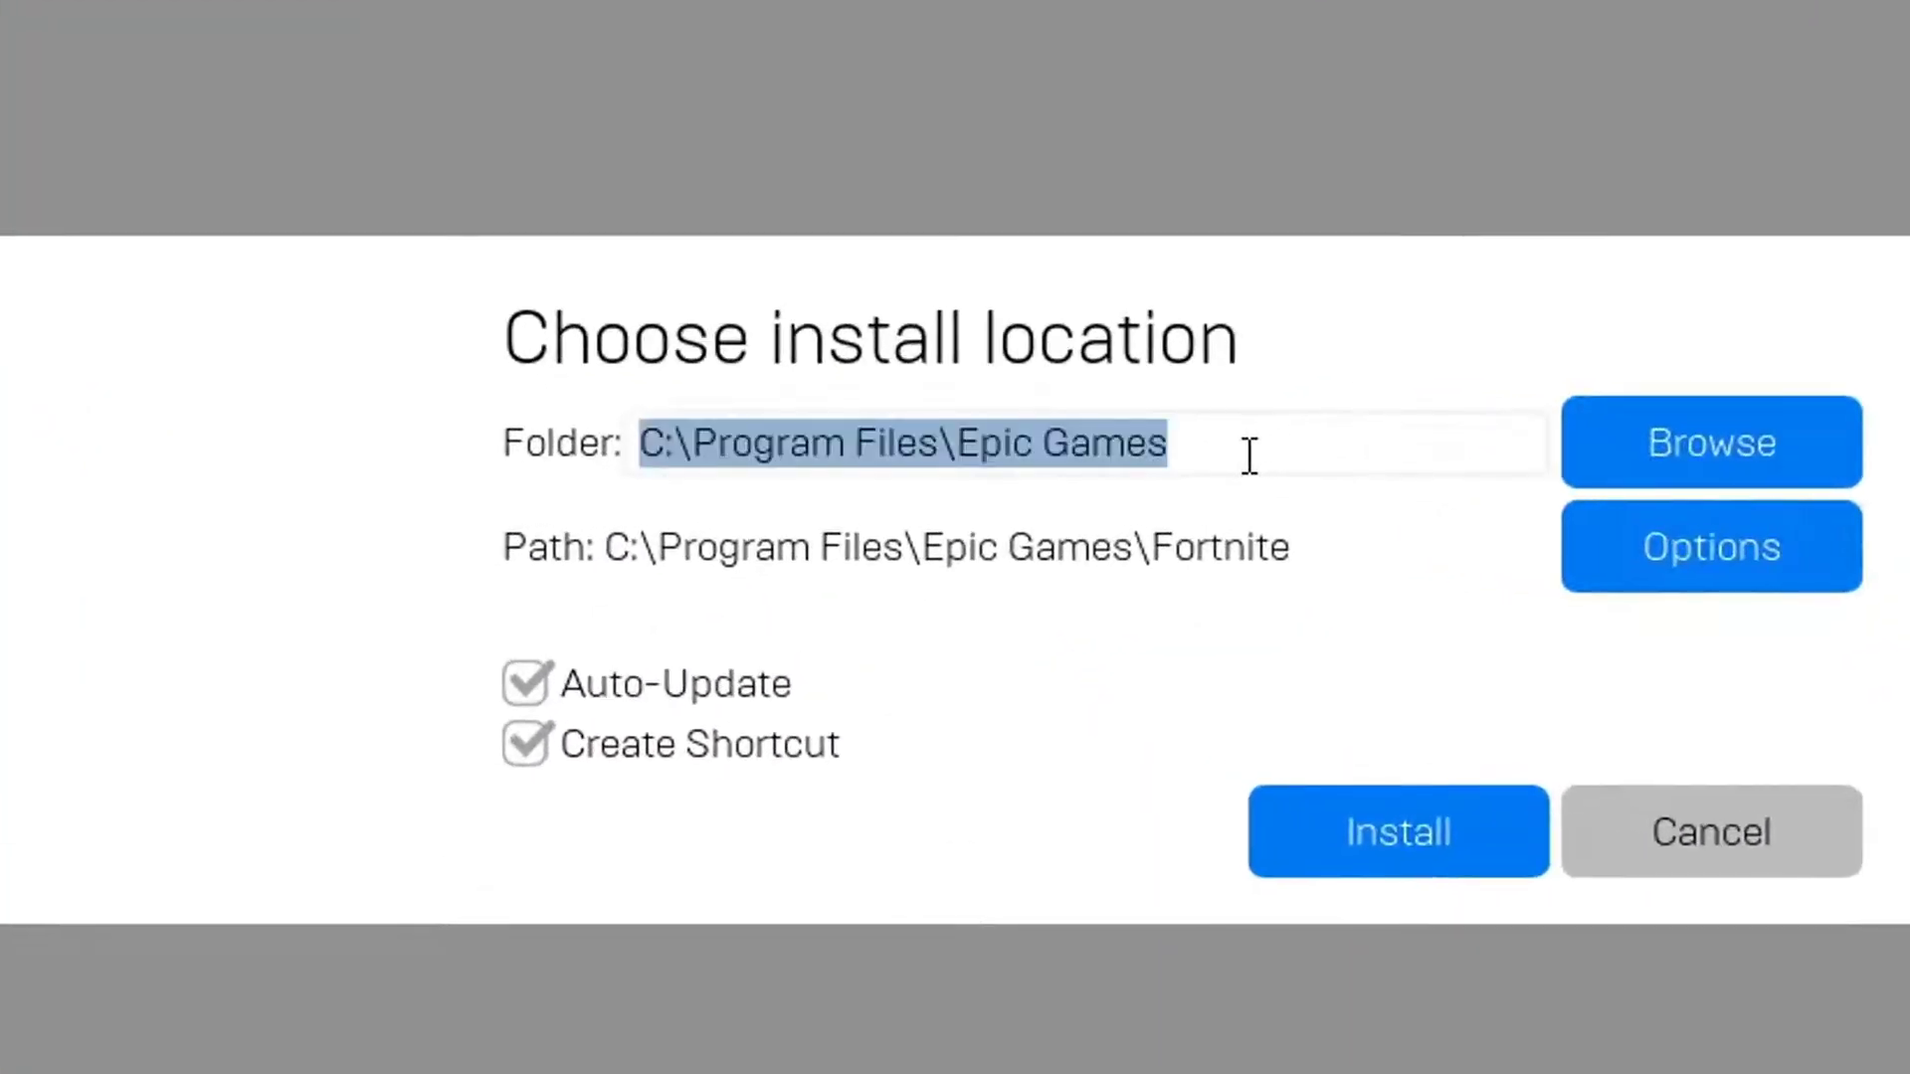
key(BackSpace)
right_click(1133, 448)
click(1203, 700)
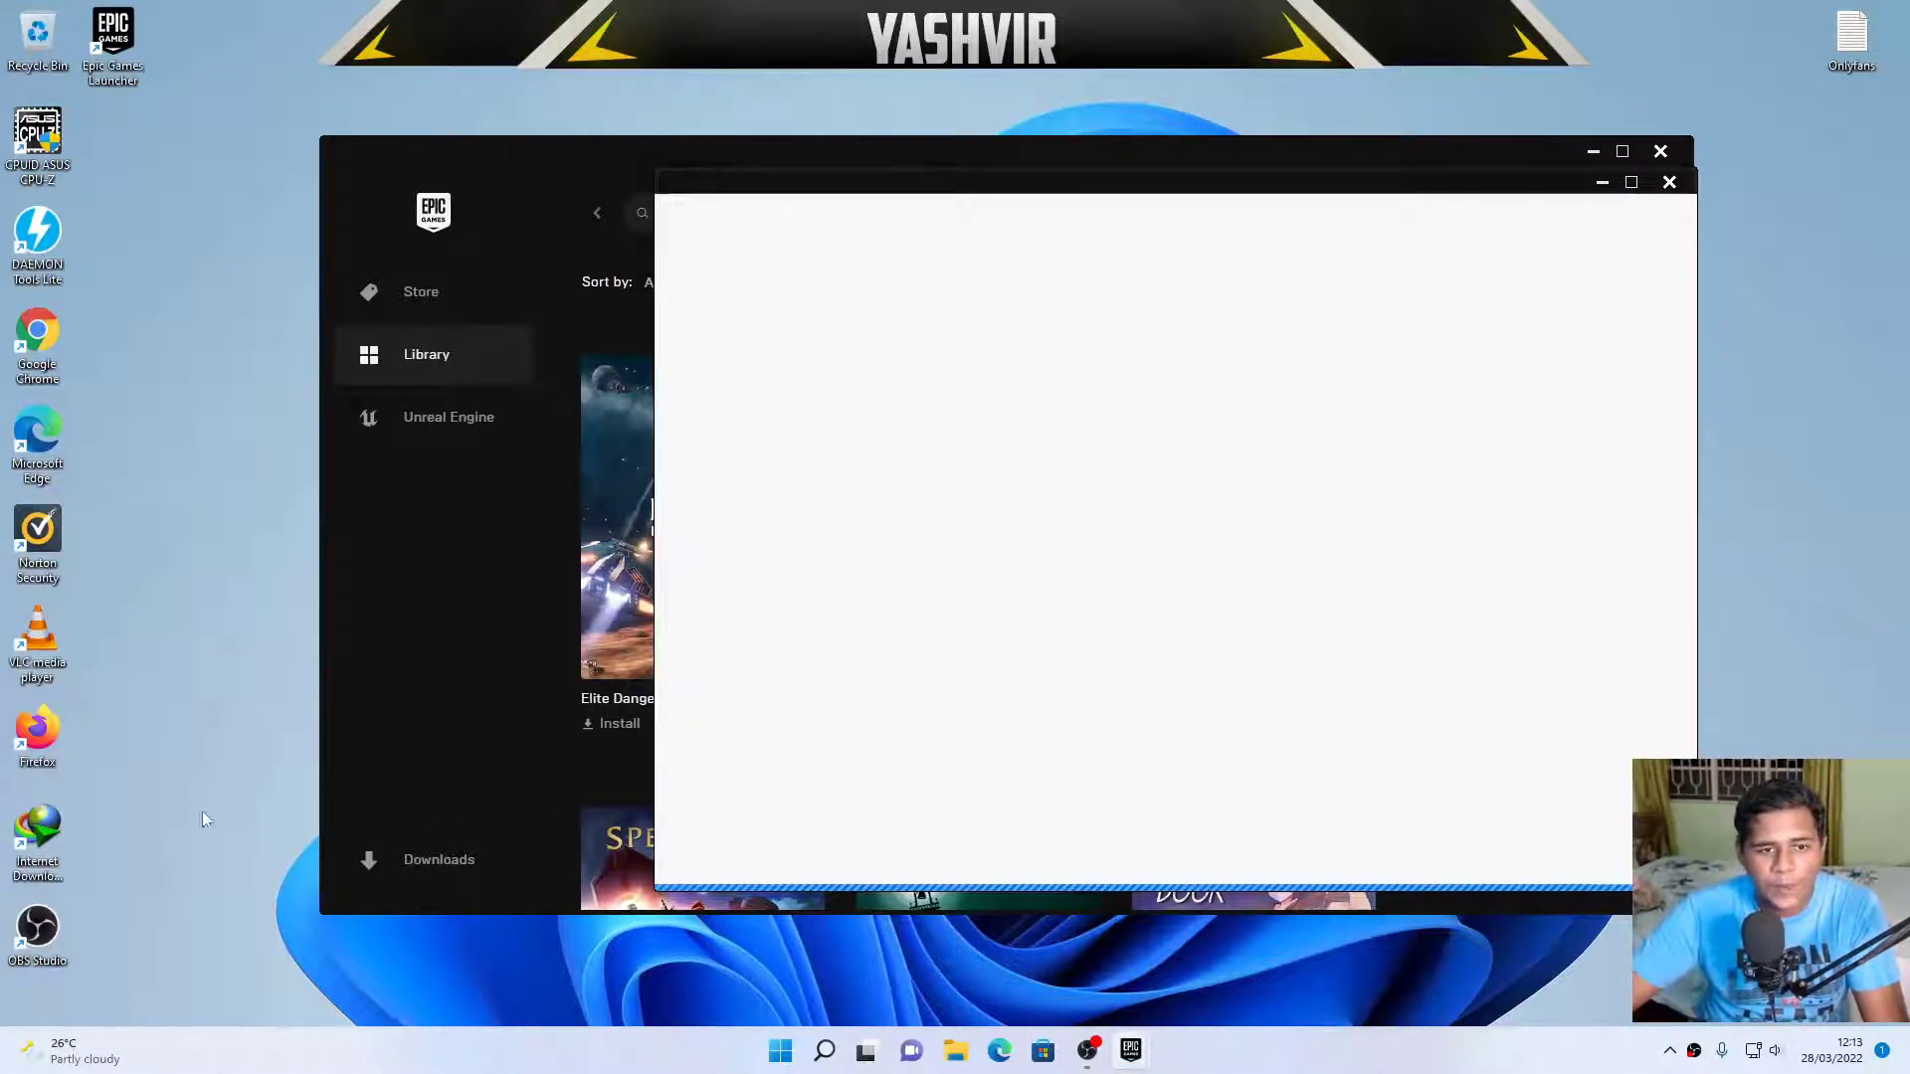
Show the launcher's downloads, then pause and cancel the running Fortnite installation.
click(428, 863)
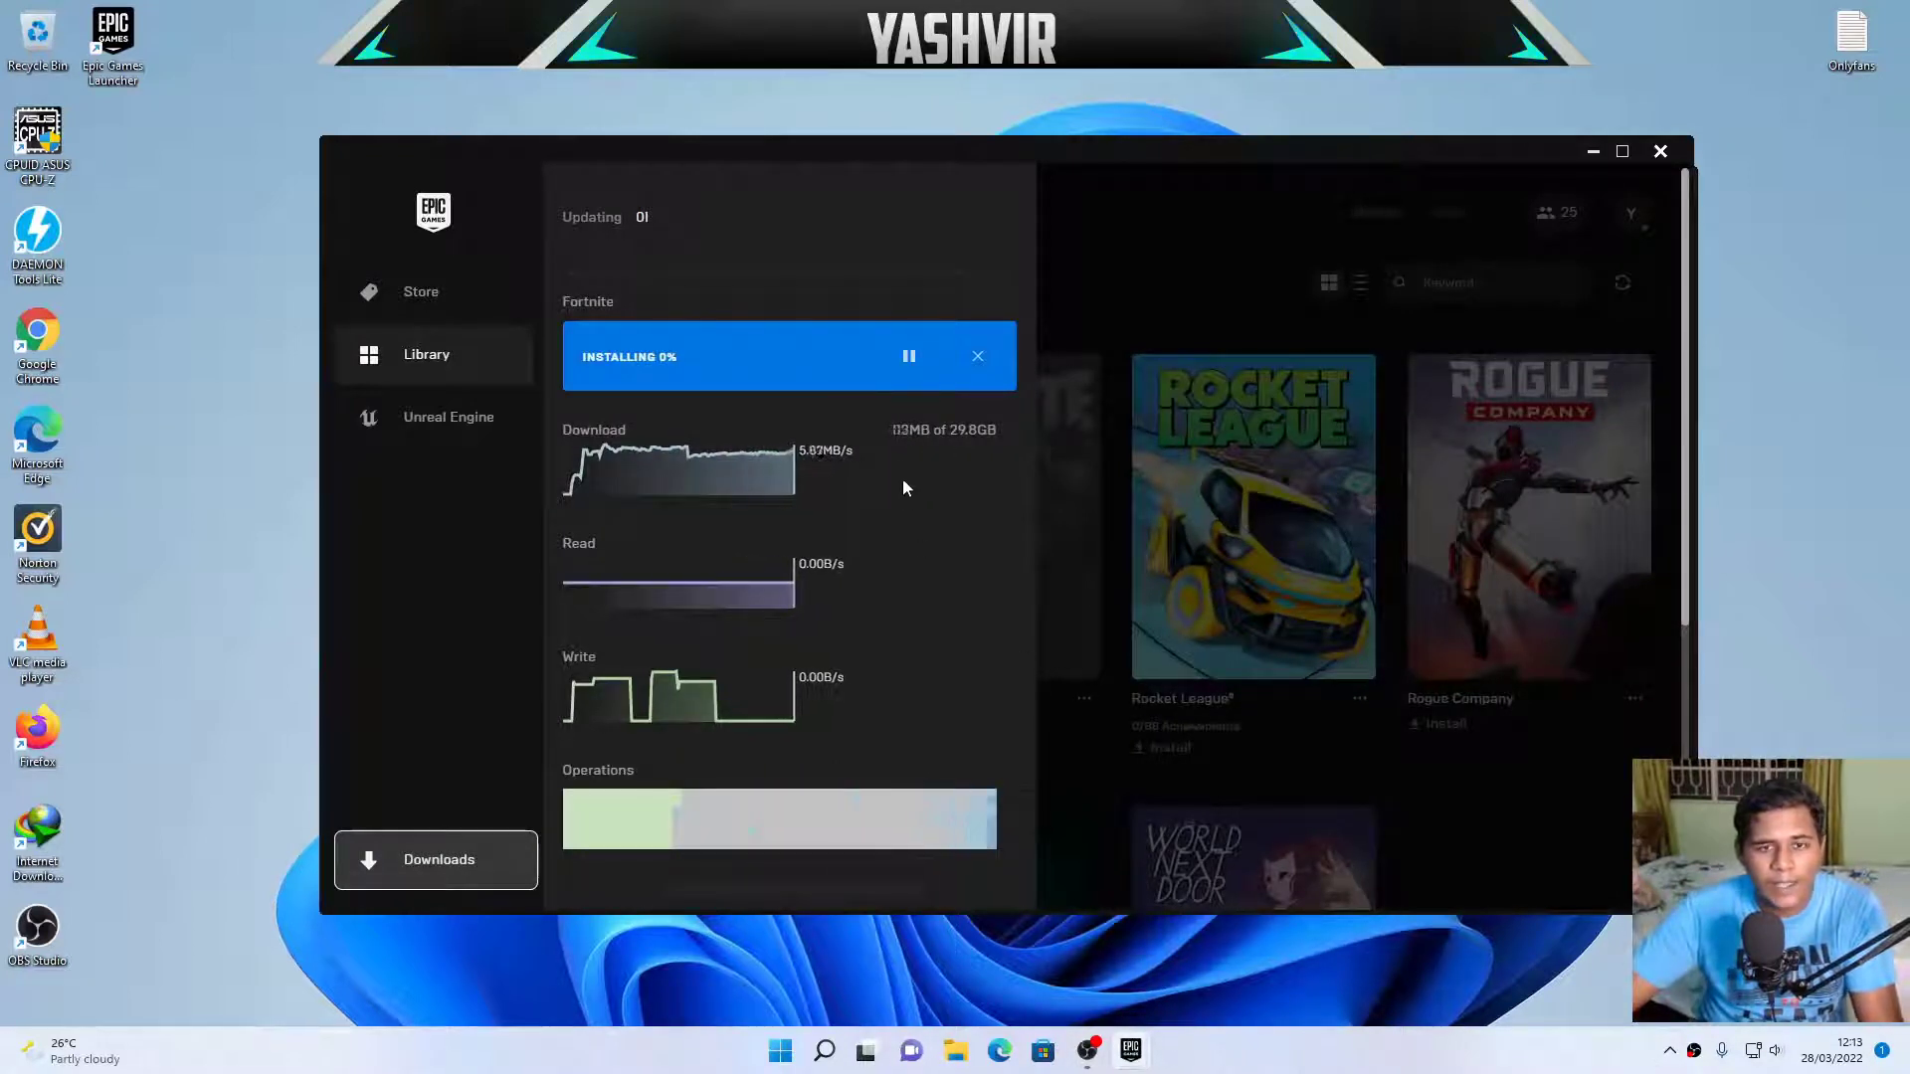
click(908, 366)
click(965, 368)
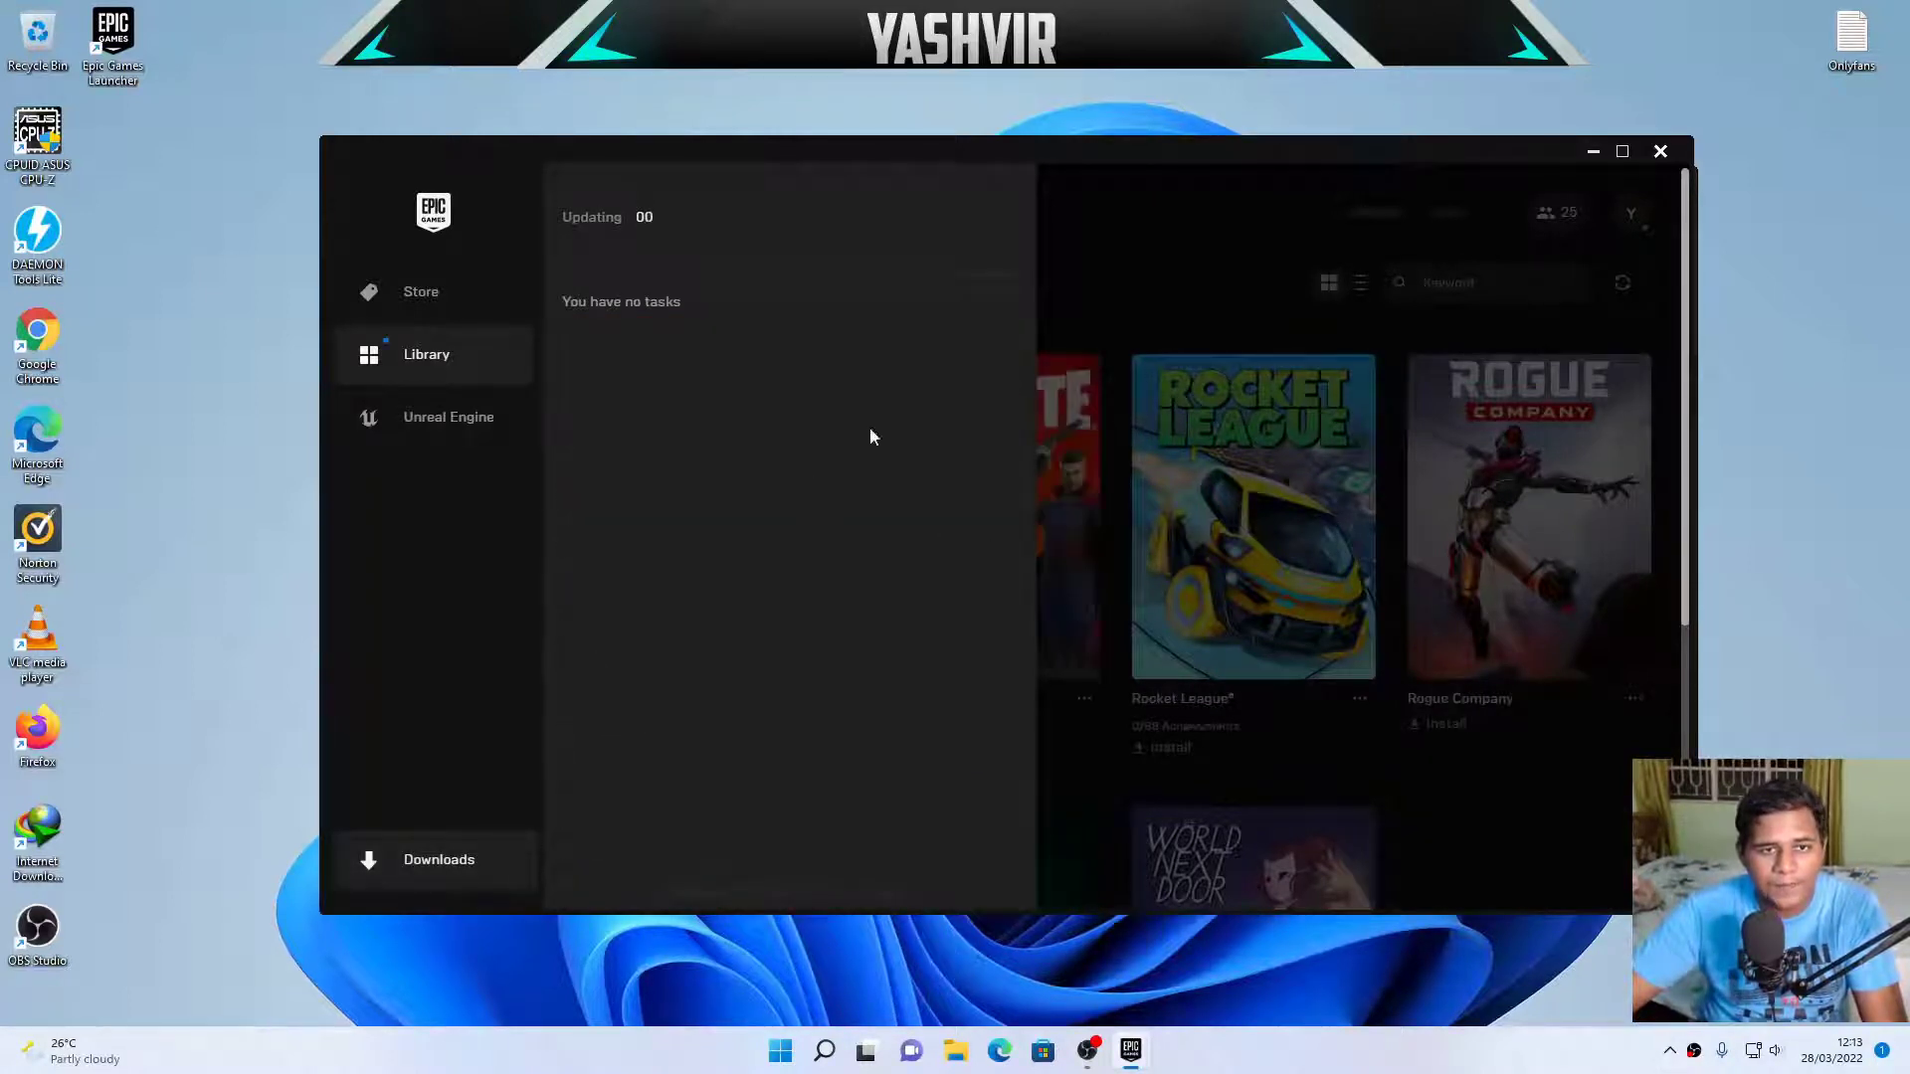
Clear the desktop by minimizing the launcher and closing the Add a Friend window, and open File Explorer.
click(1593, 153)
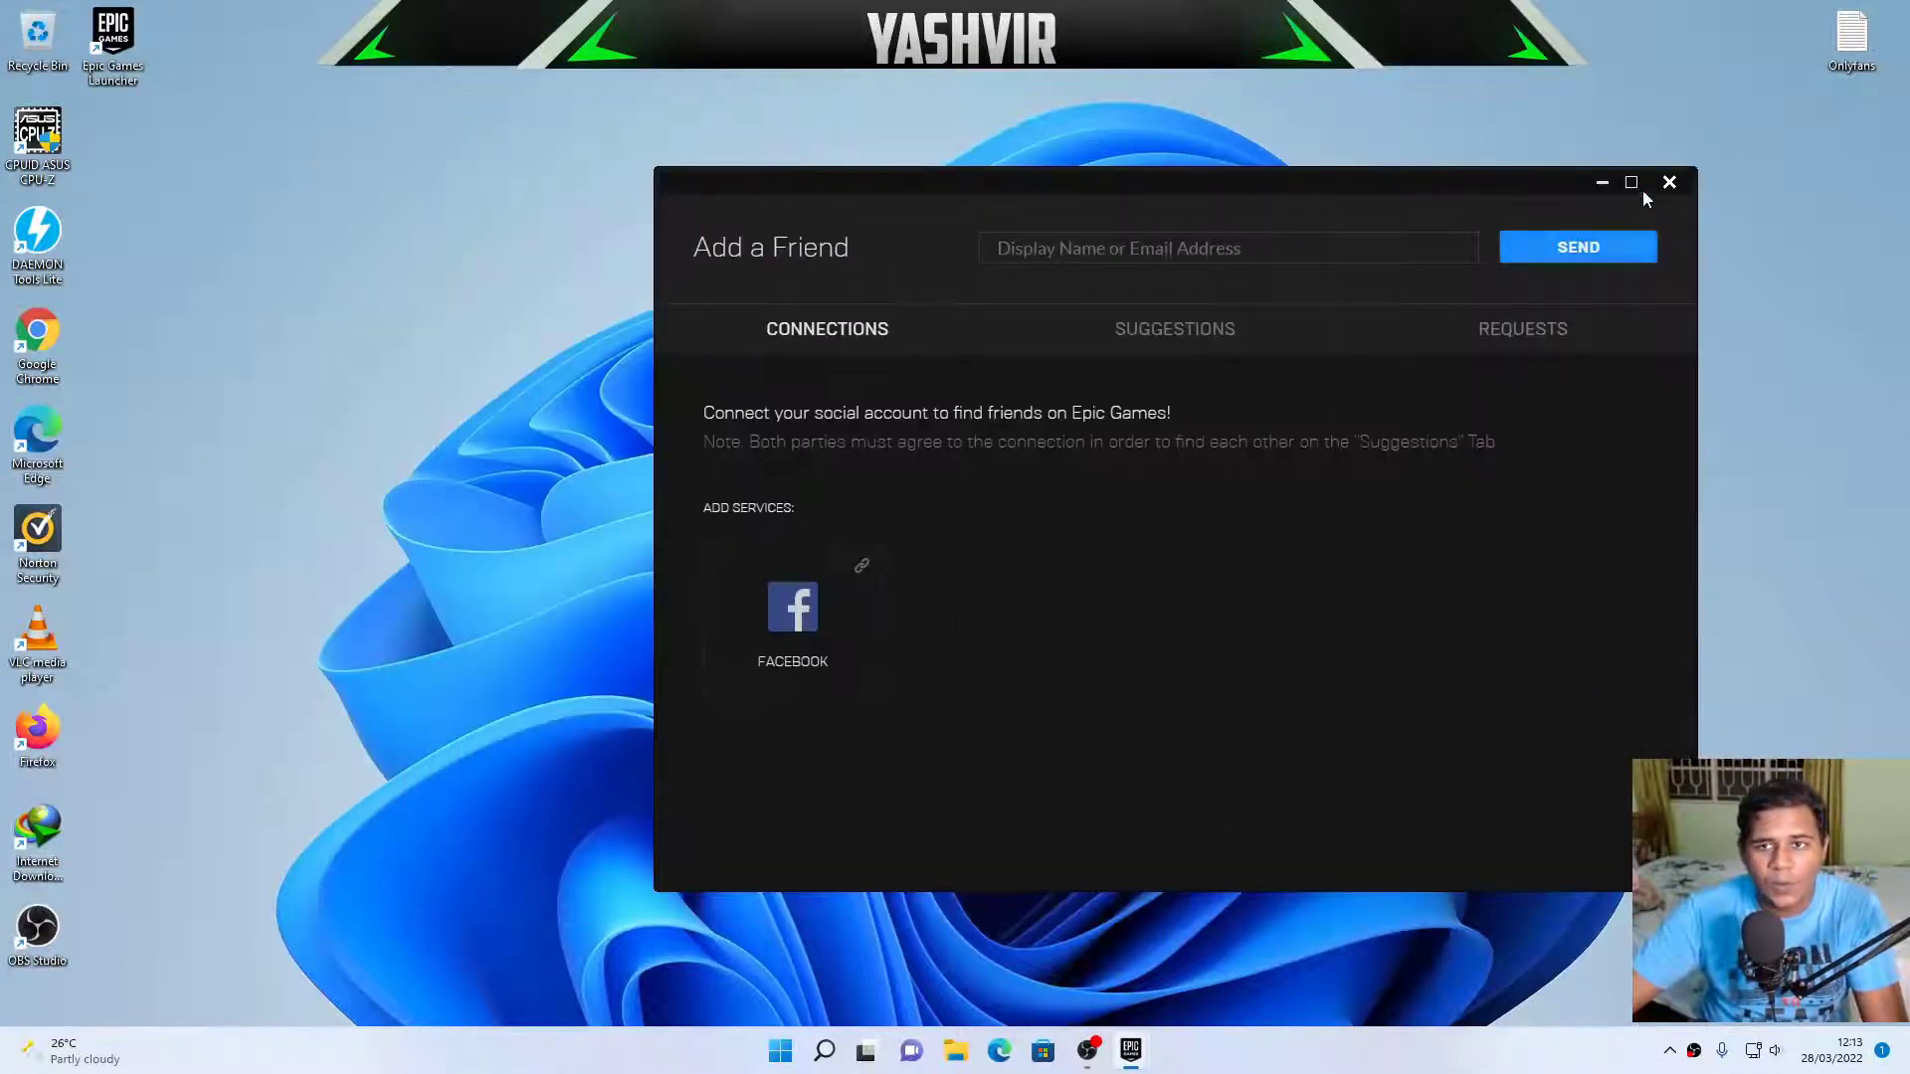
click(1669, 182)
click(956, 1052)
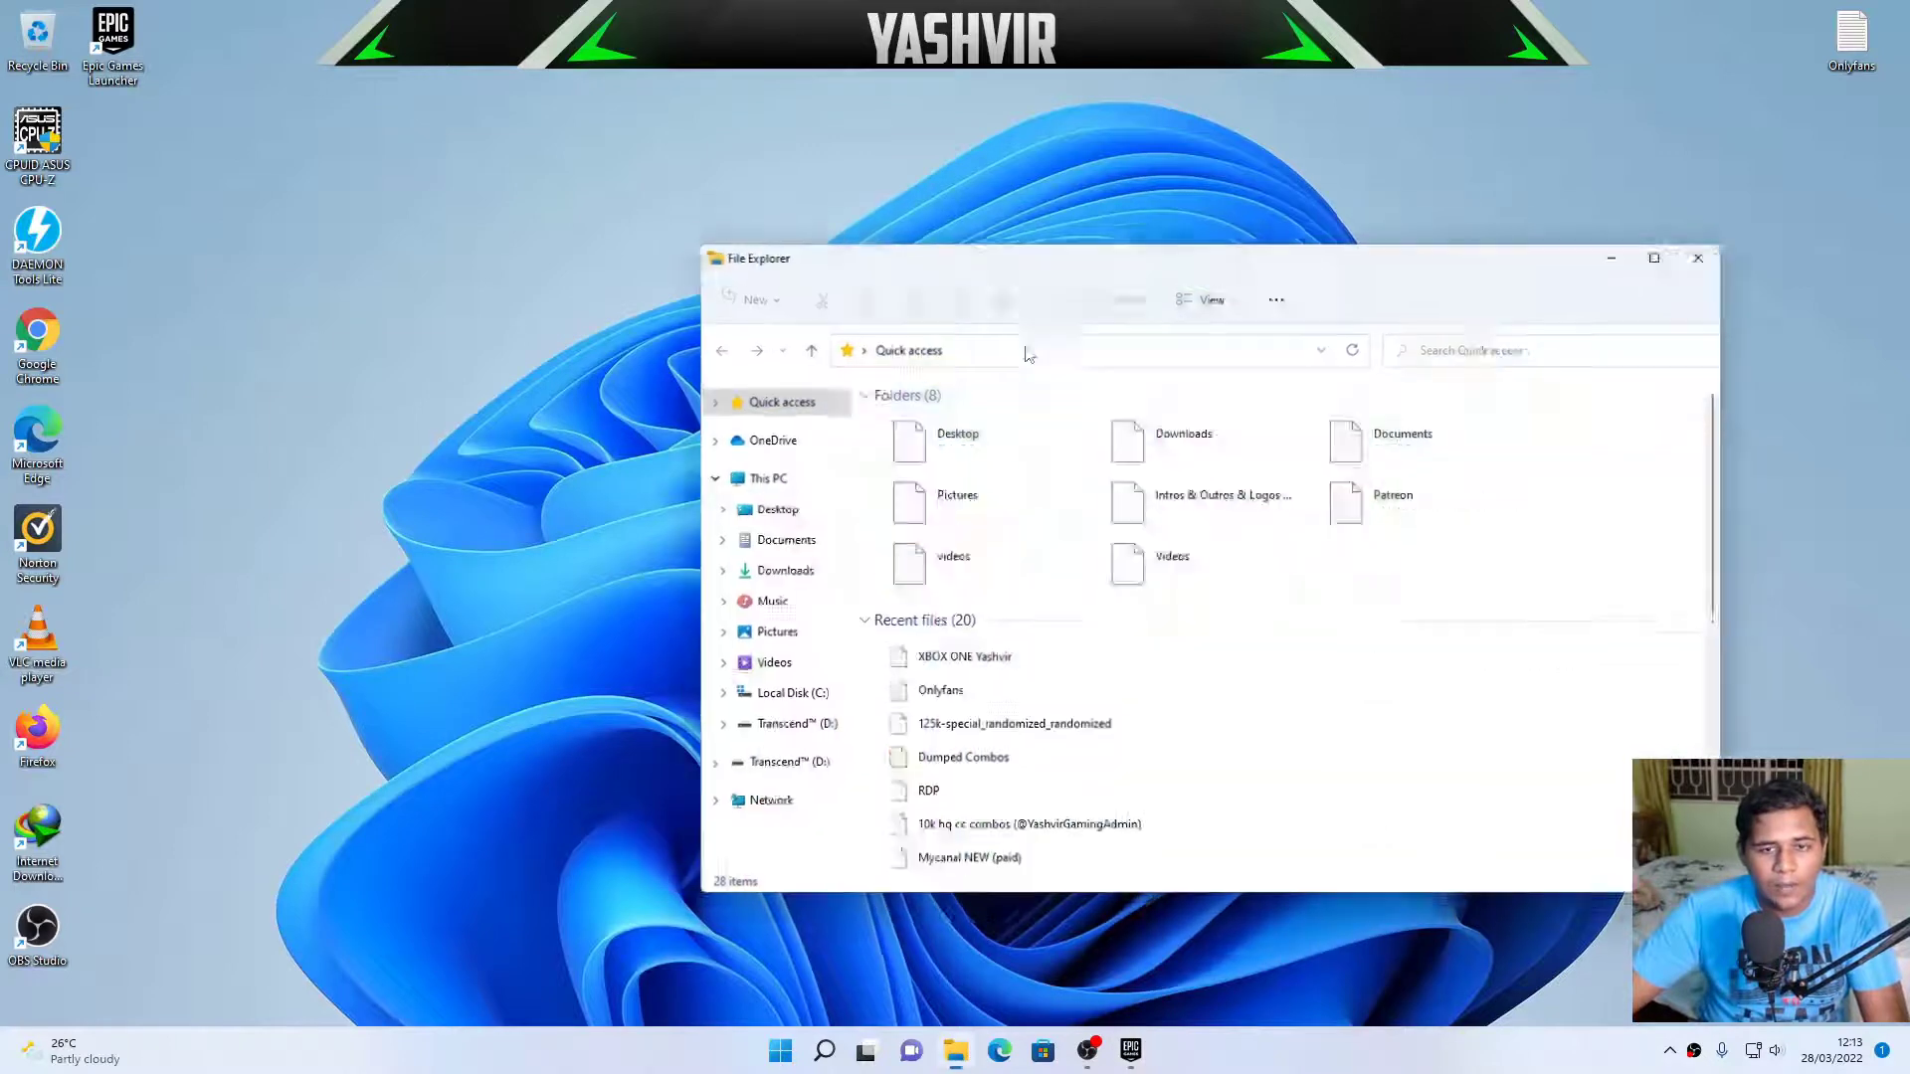
Go to C:\Program Files\Epic Games and delete the newly created Fortnite folder.
click(778, 699)
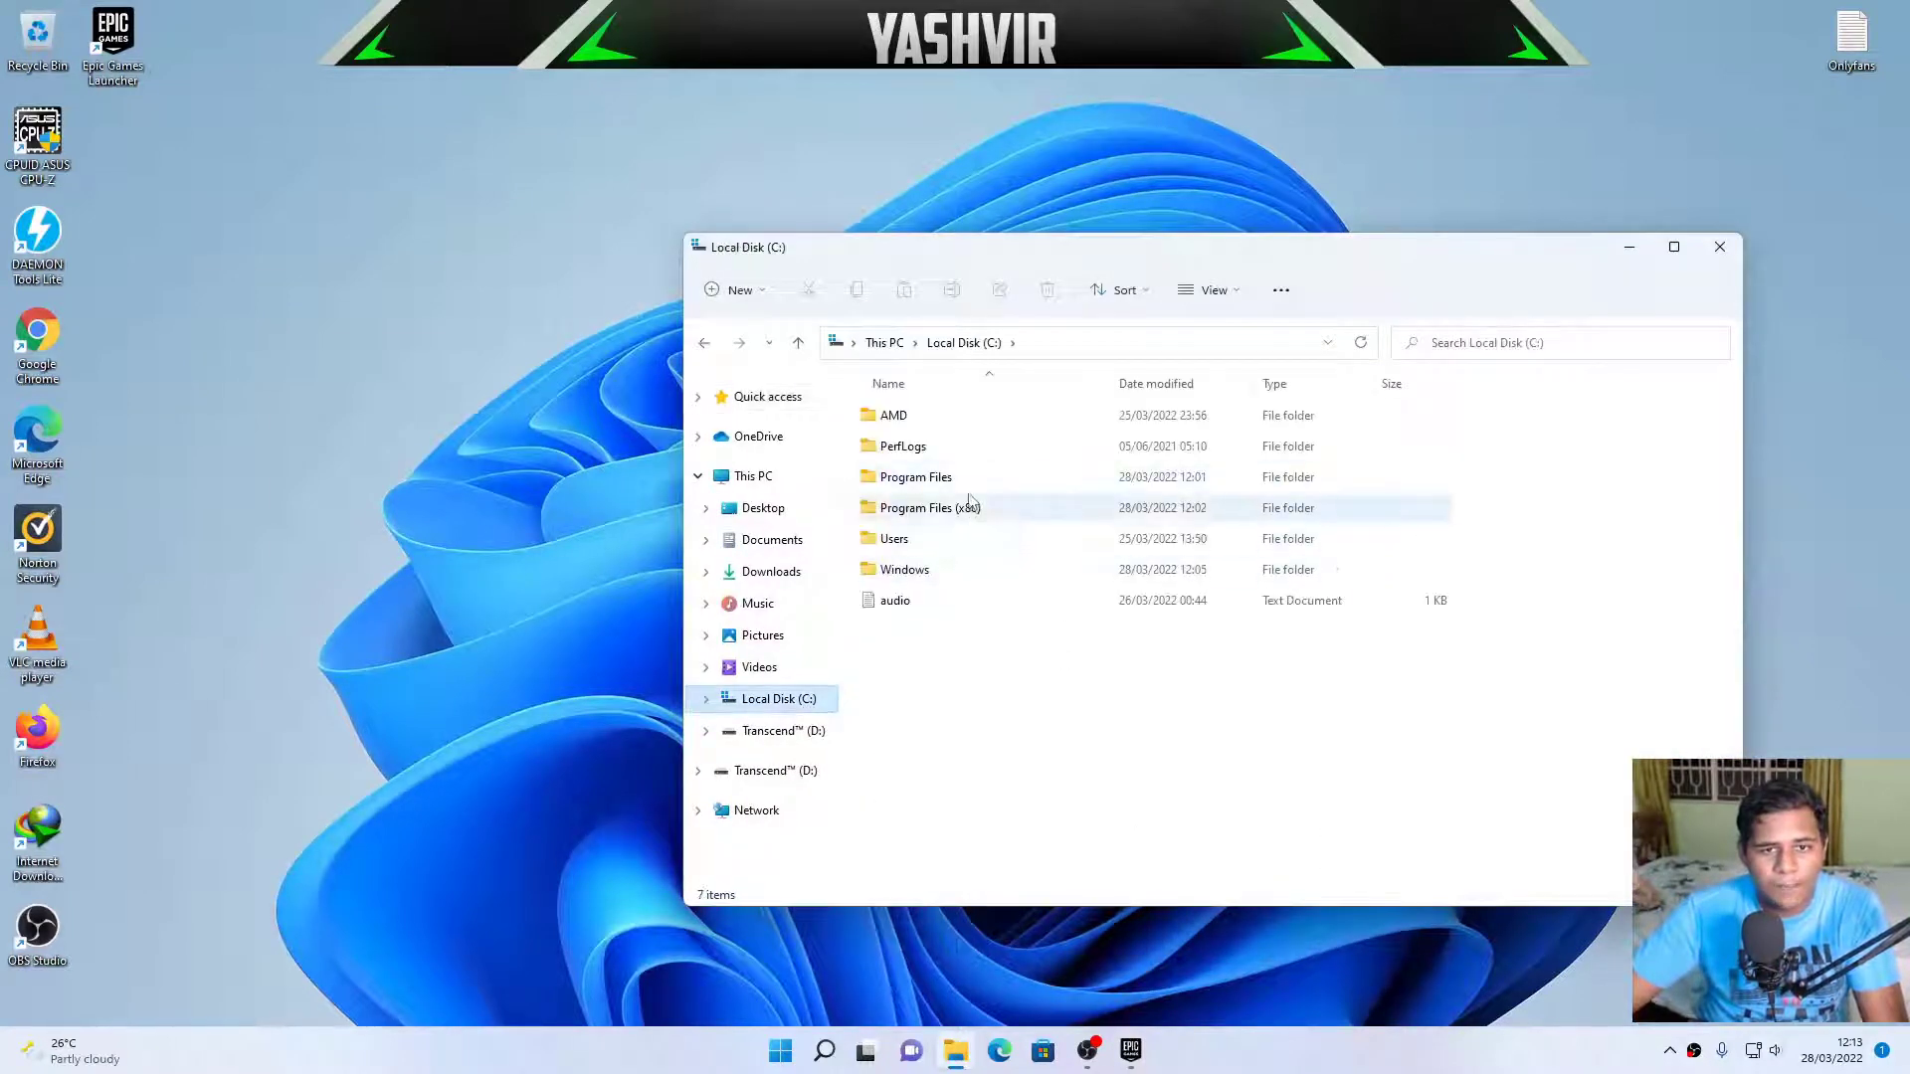
double_click(905, 475)
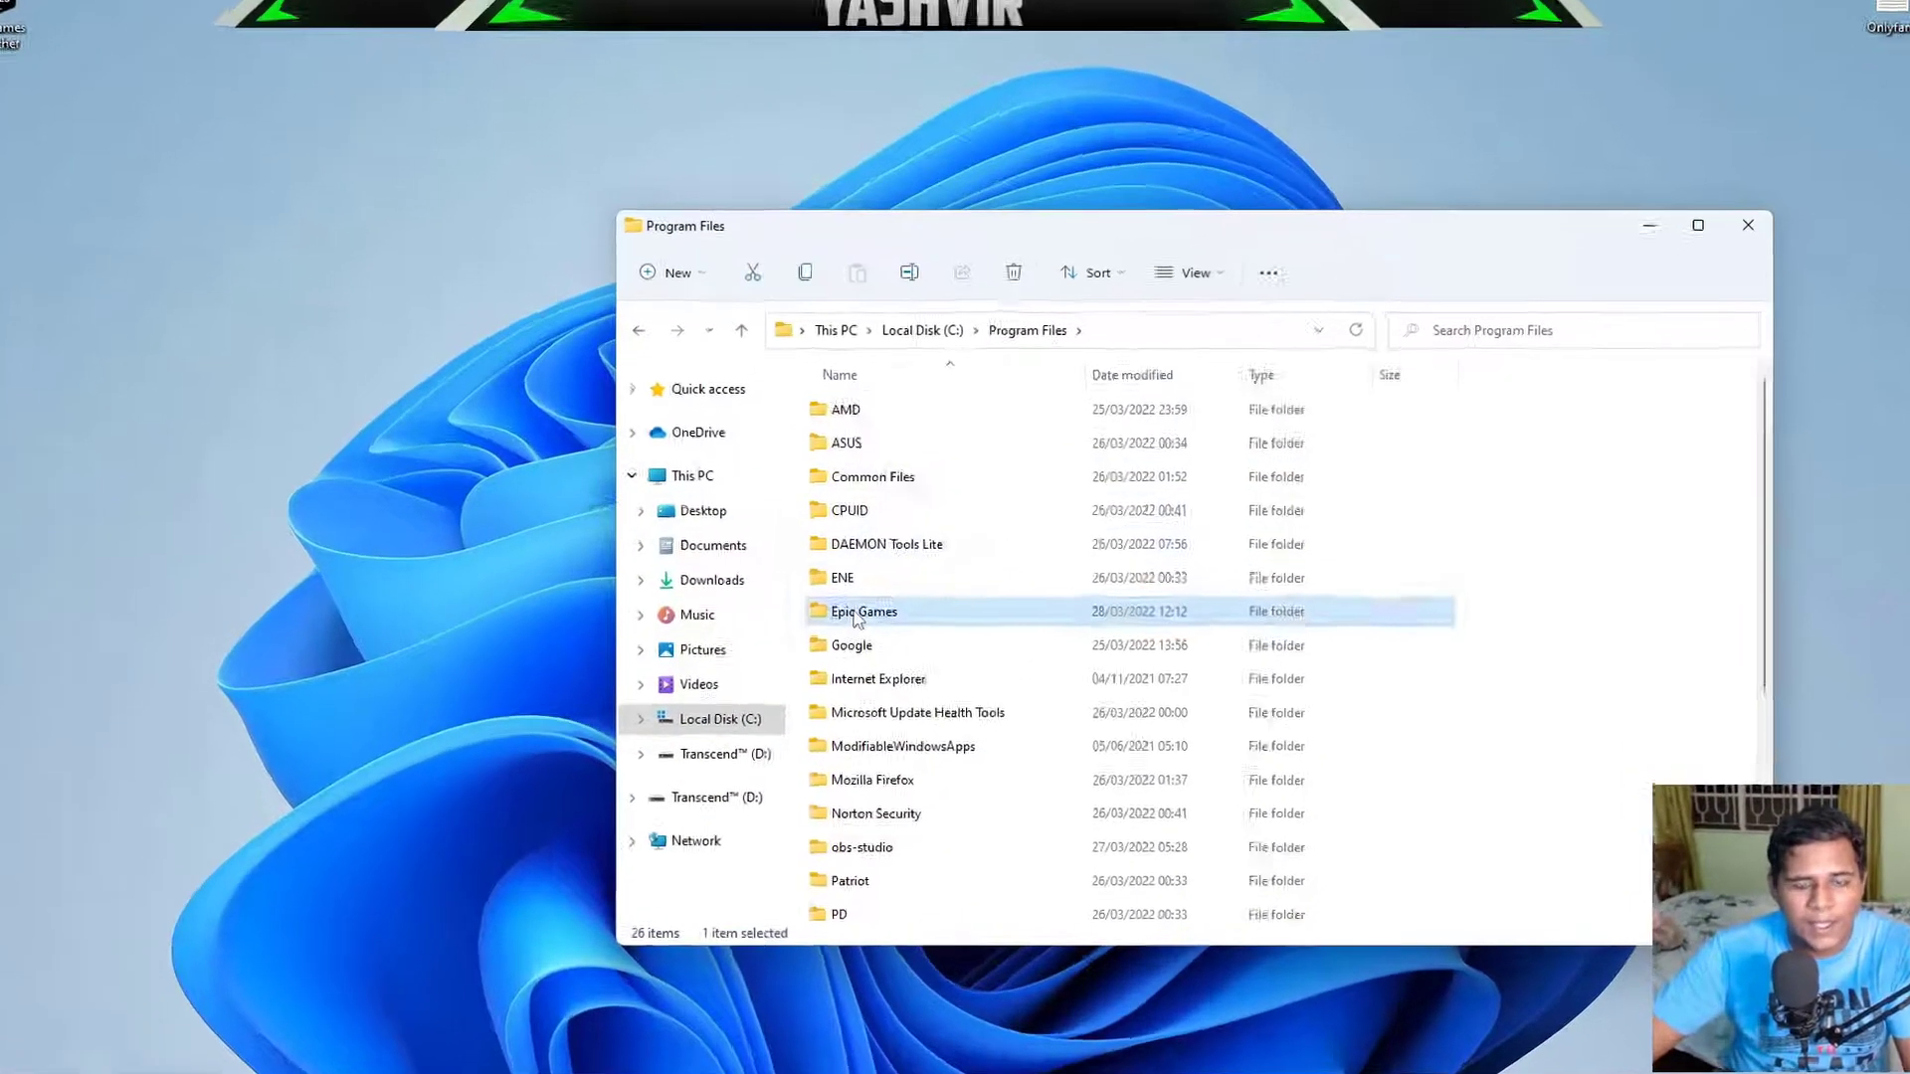
double_click(907, 600)
click(476, 378)
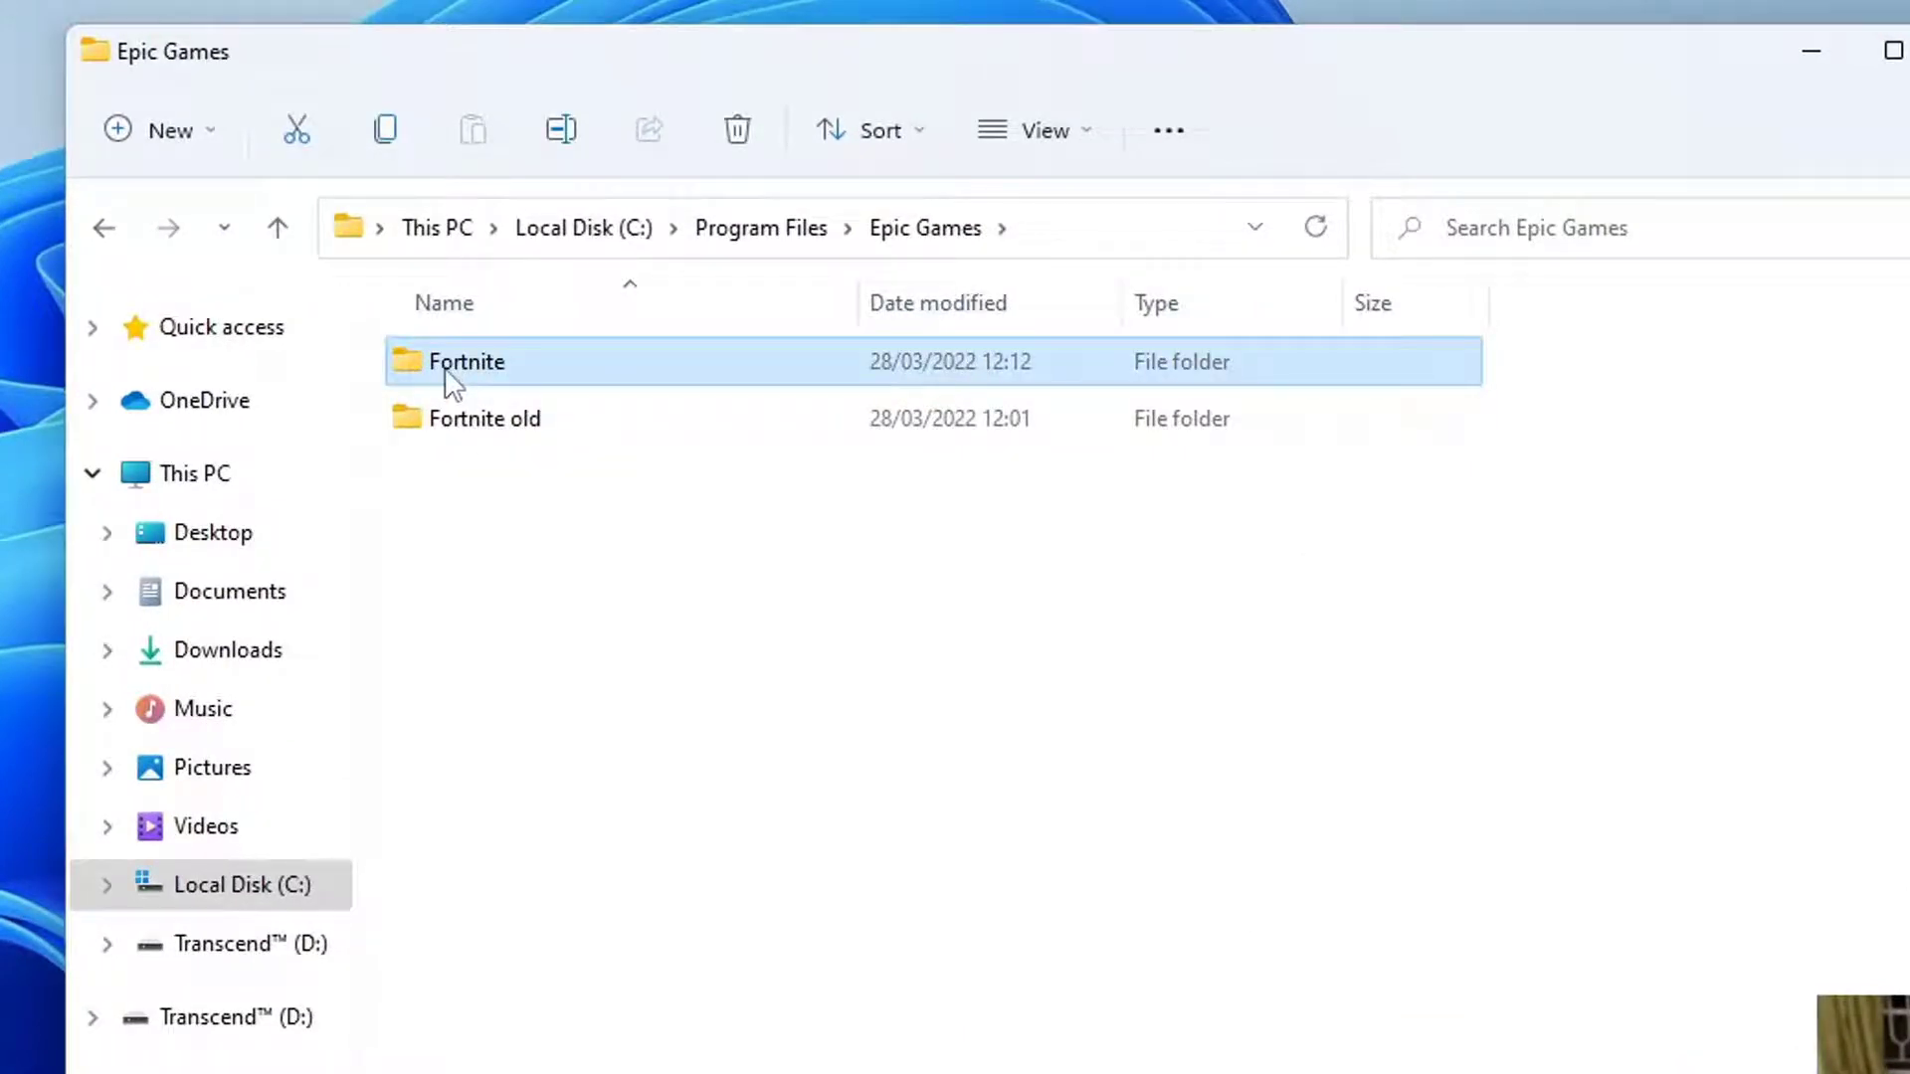
right_click(447, 376)
click(695, 426)
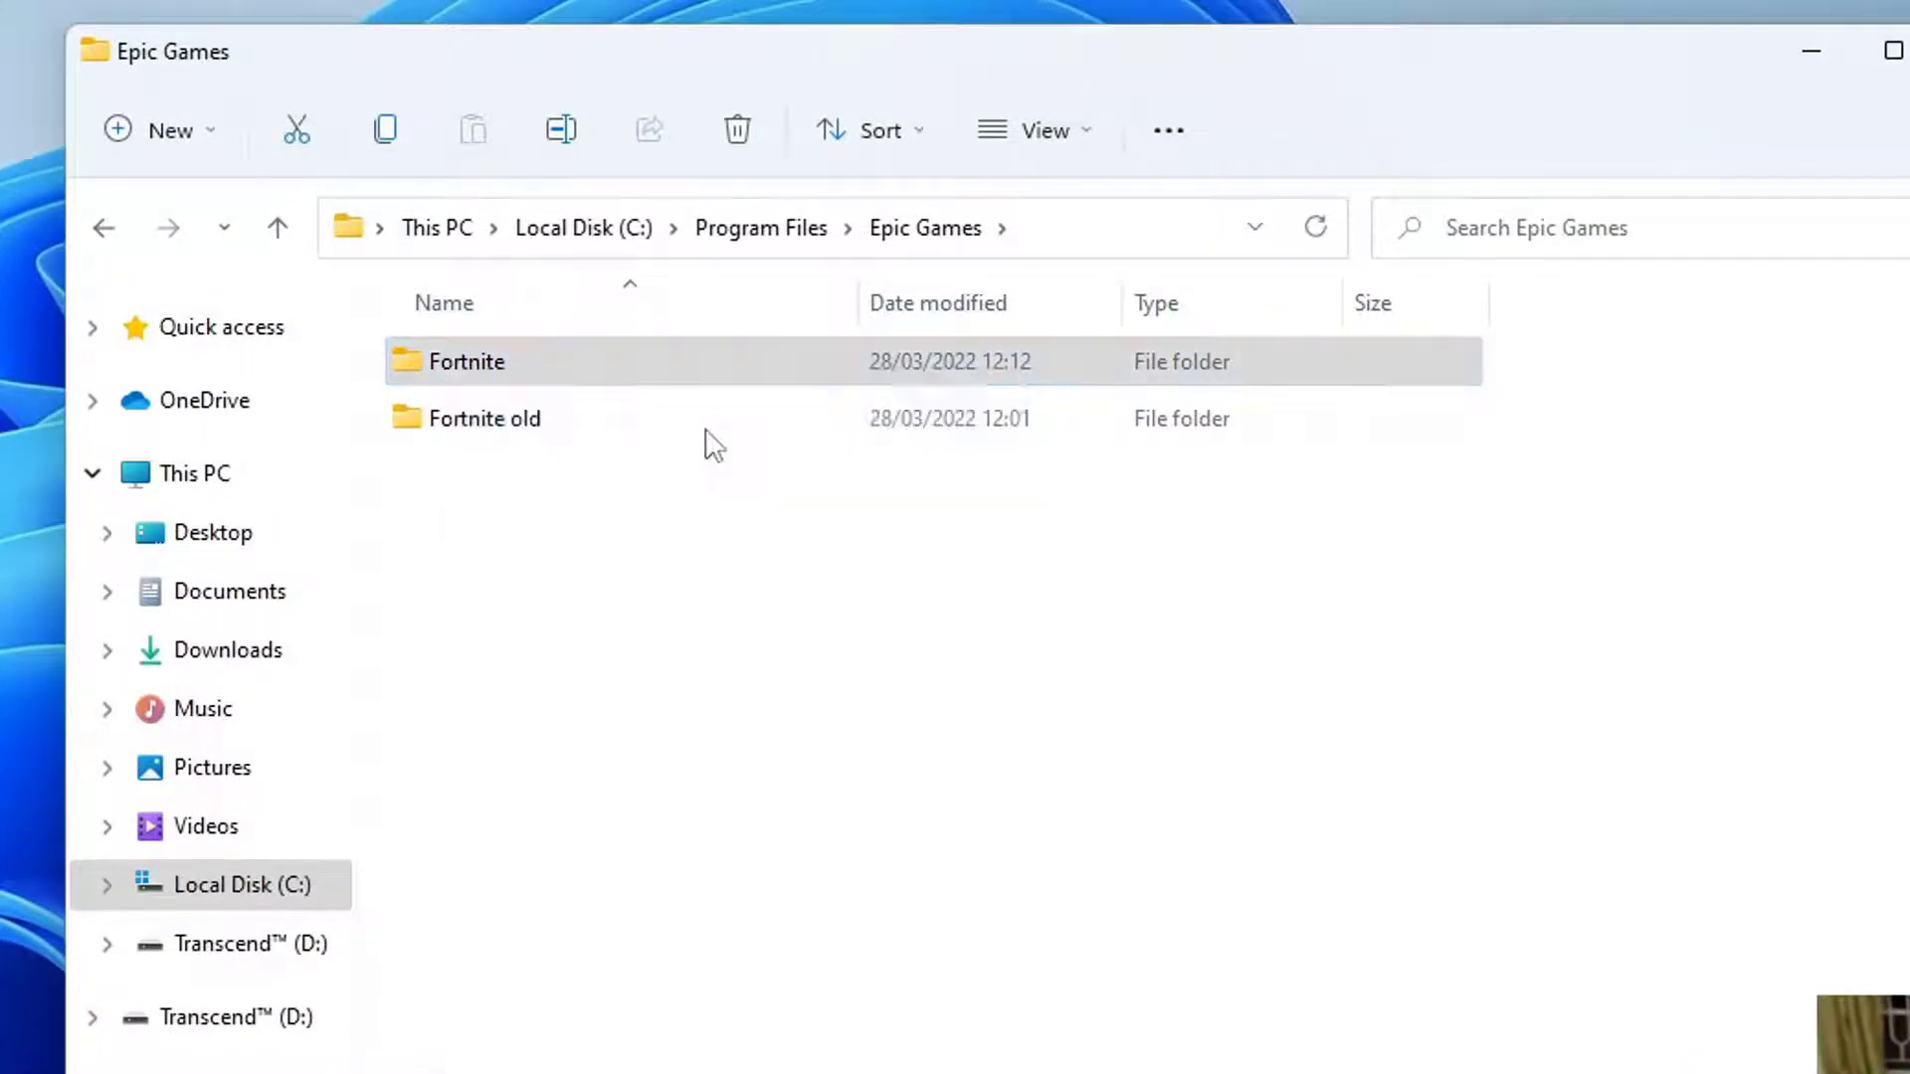
Rename the "Fortnite old" folder to "Fortnite" and grant administrator permission for the change.
click(497, 383)
click(495, 378)
click(564, 373)
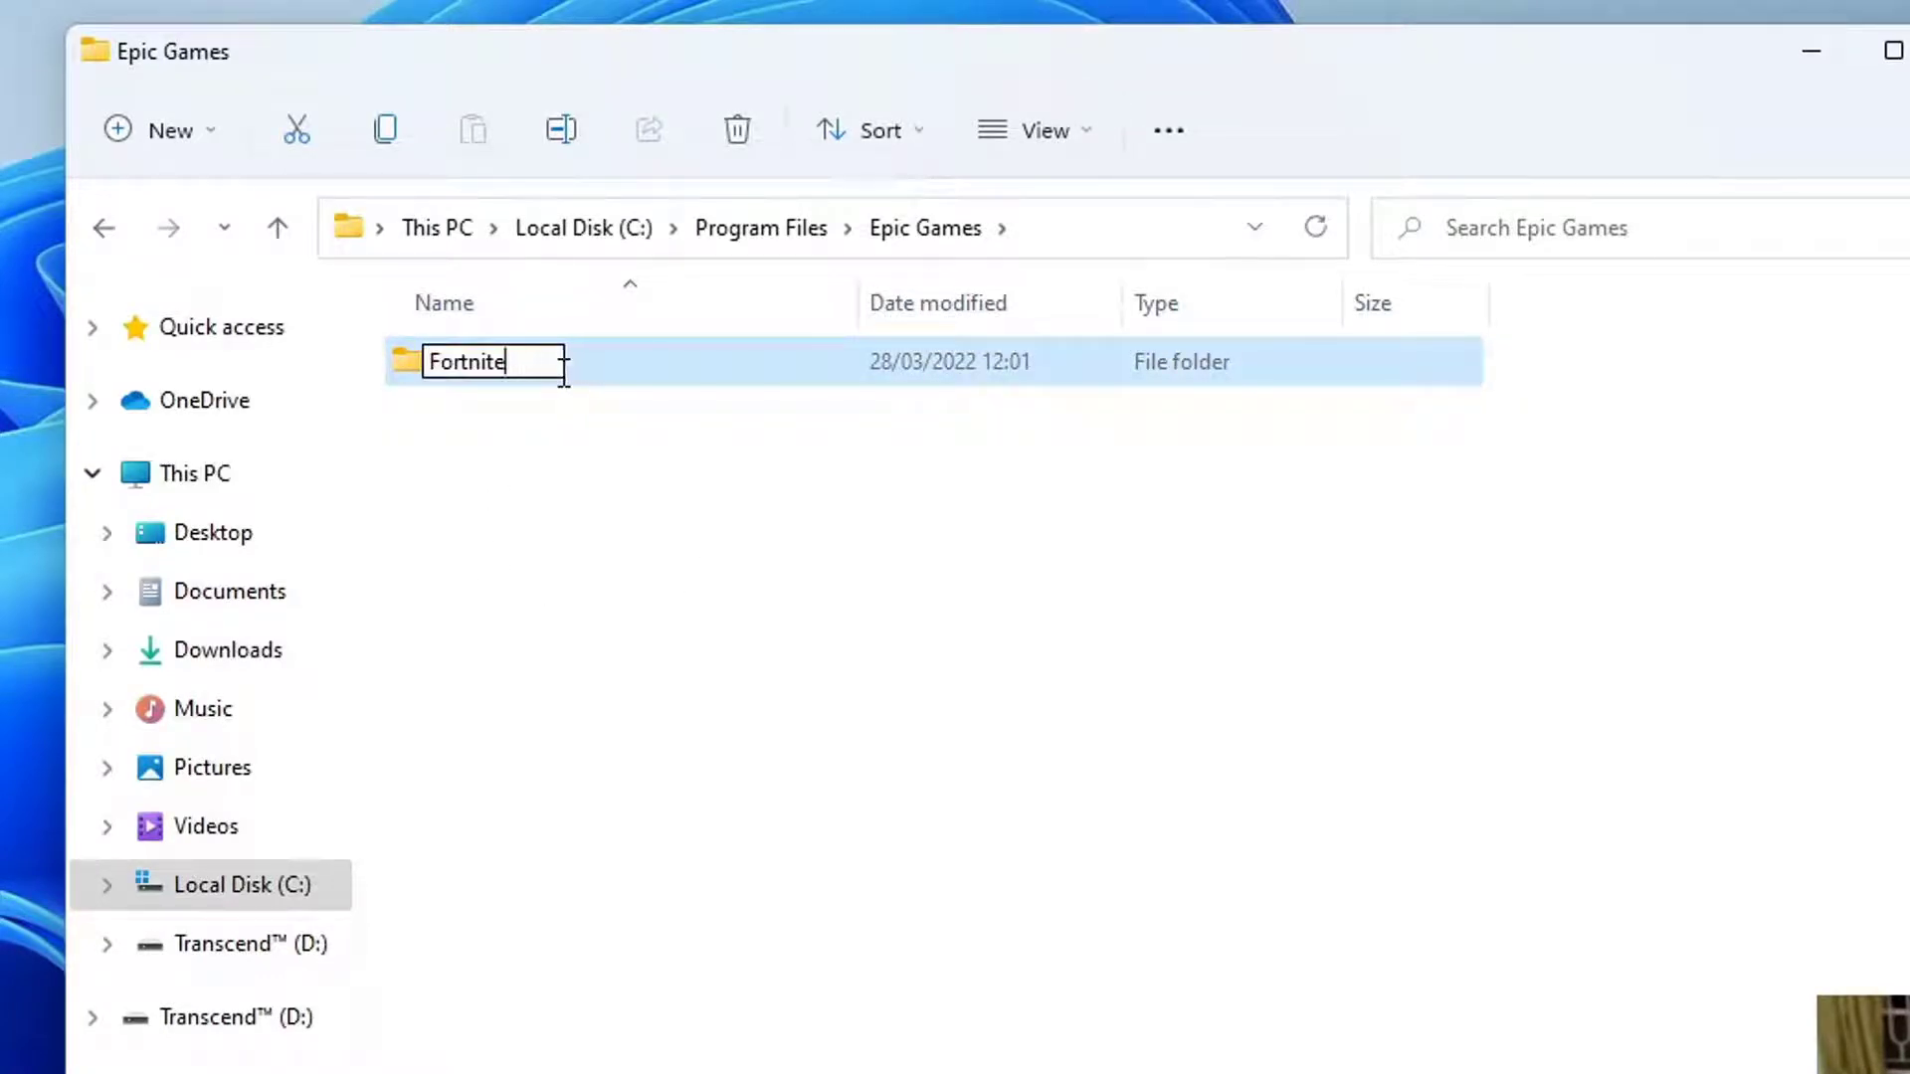
key(Return)
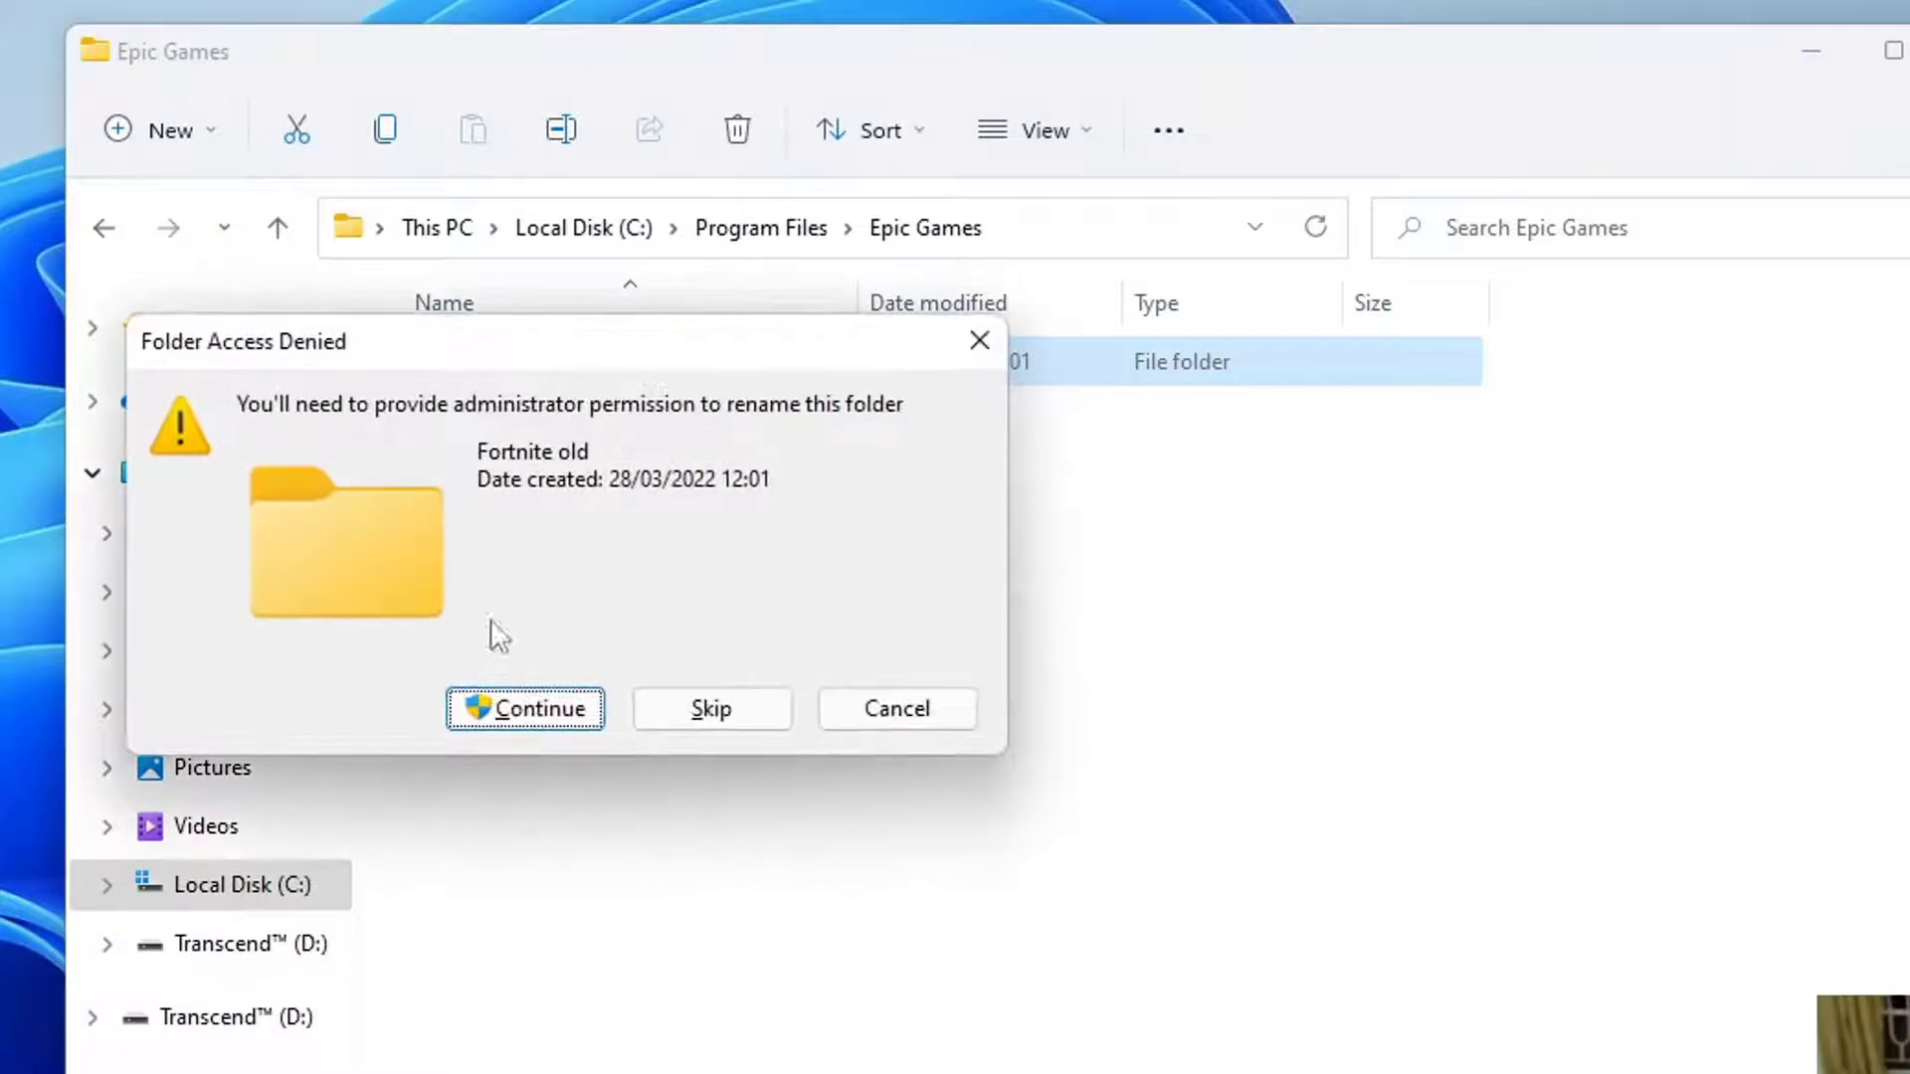
click(523, 708)
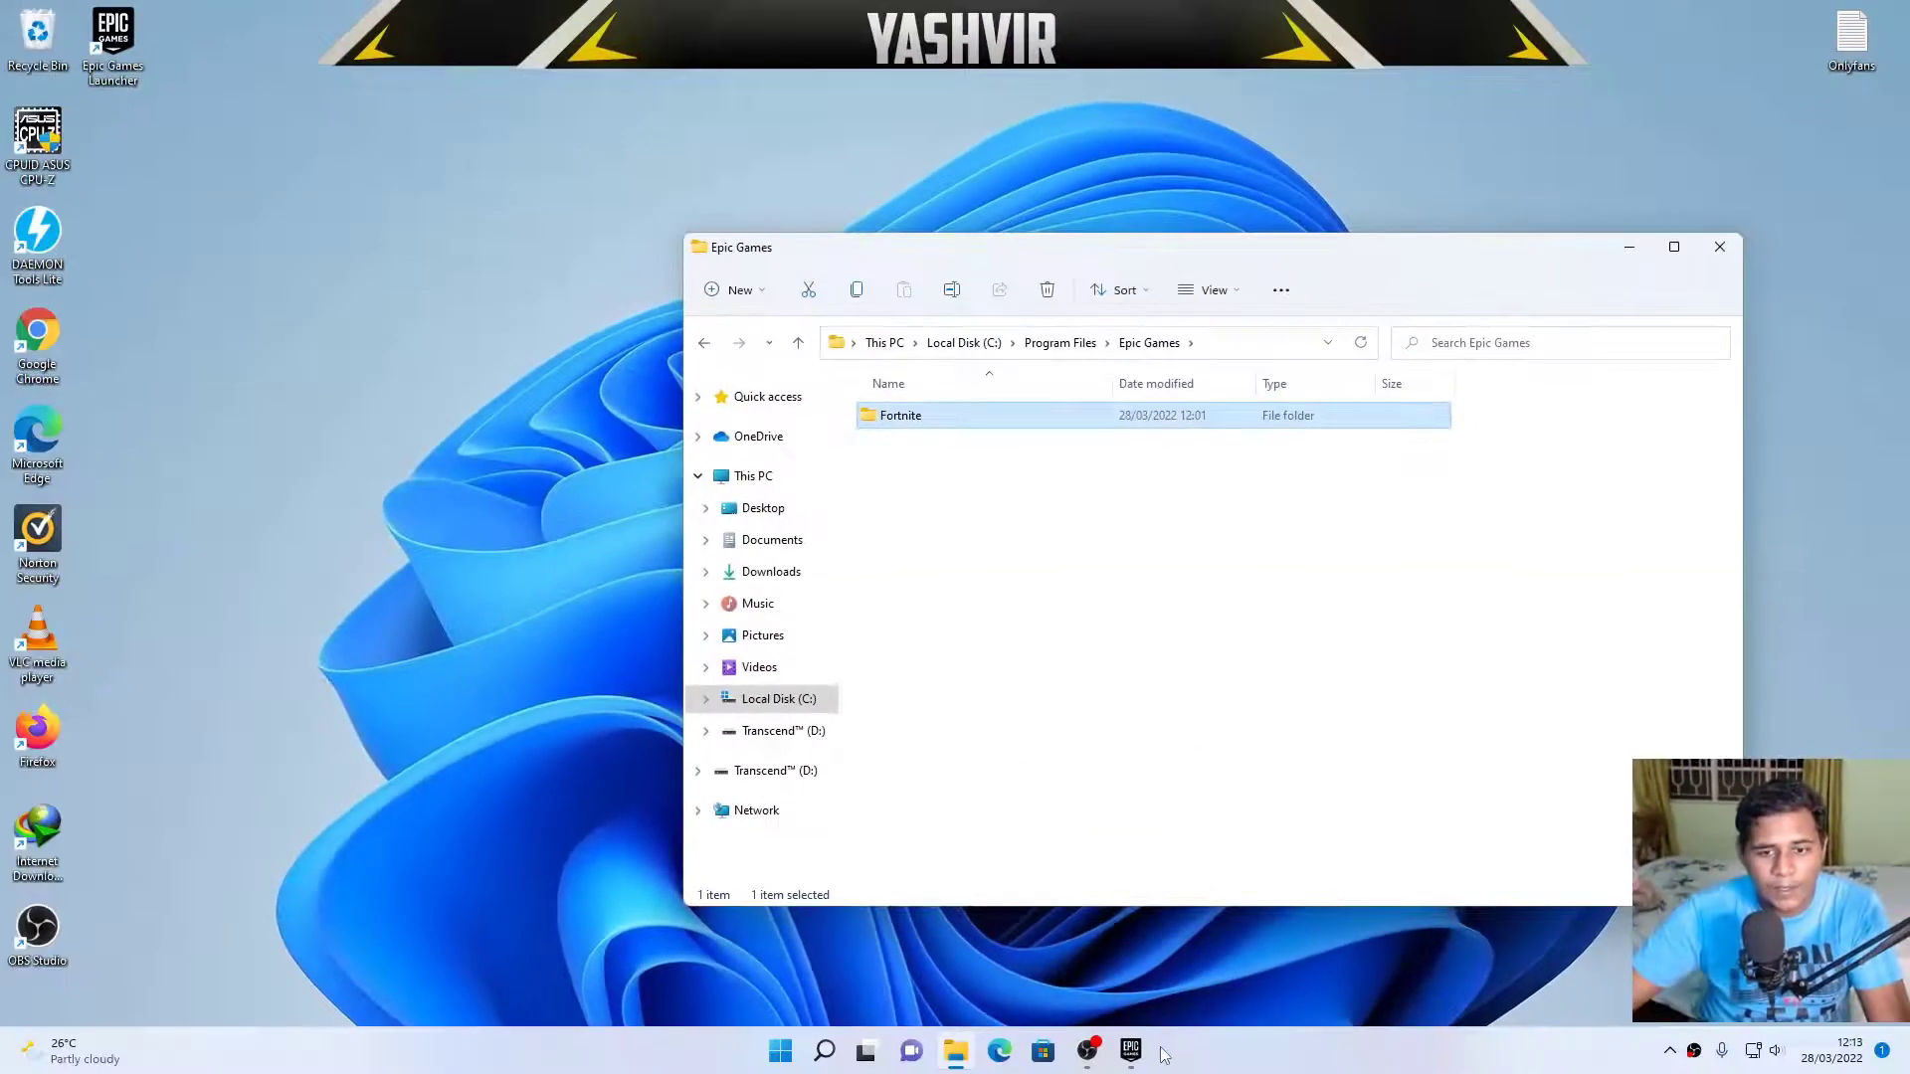
Switch to the Epic Games Launcher and install Fortnite again from the library, letting it verify the existing files.
click(1132, 1051)
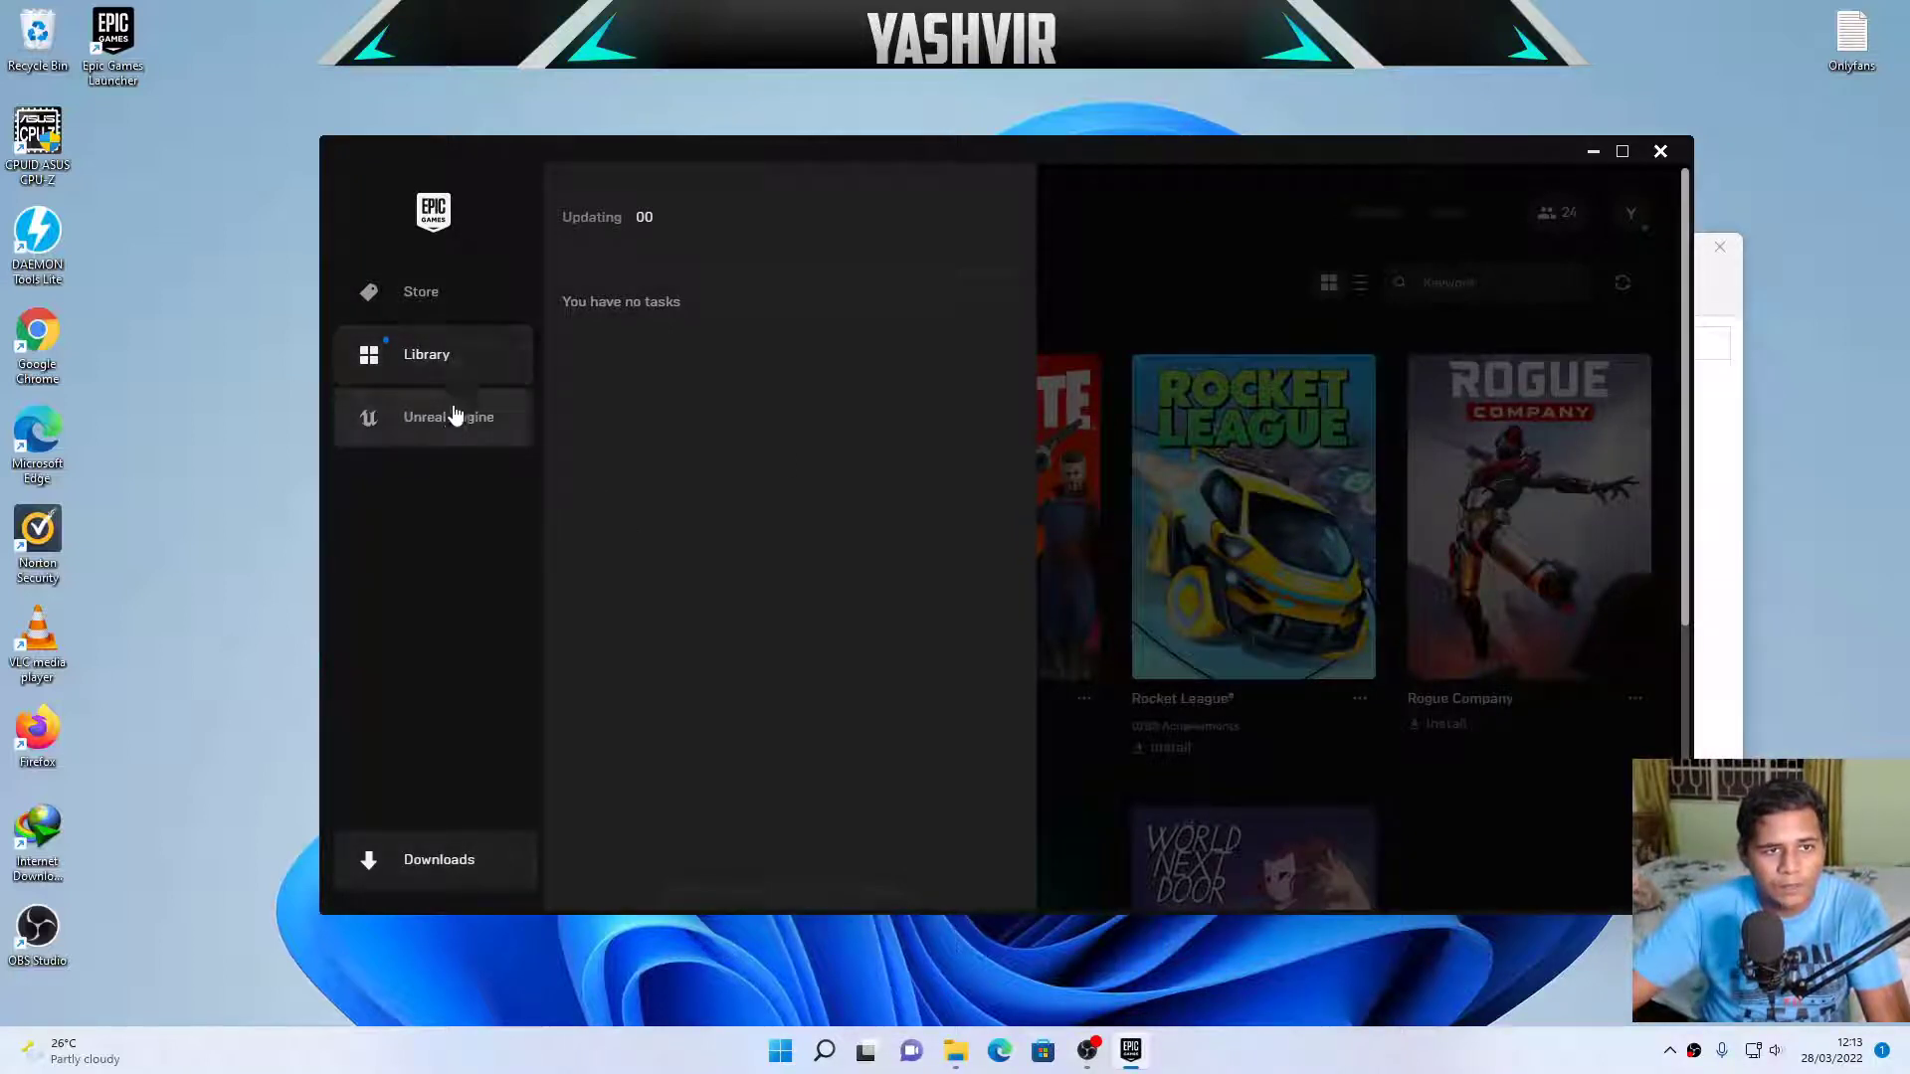
click(450, 373)
click(1128, 226)
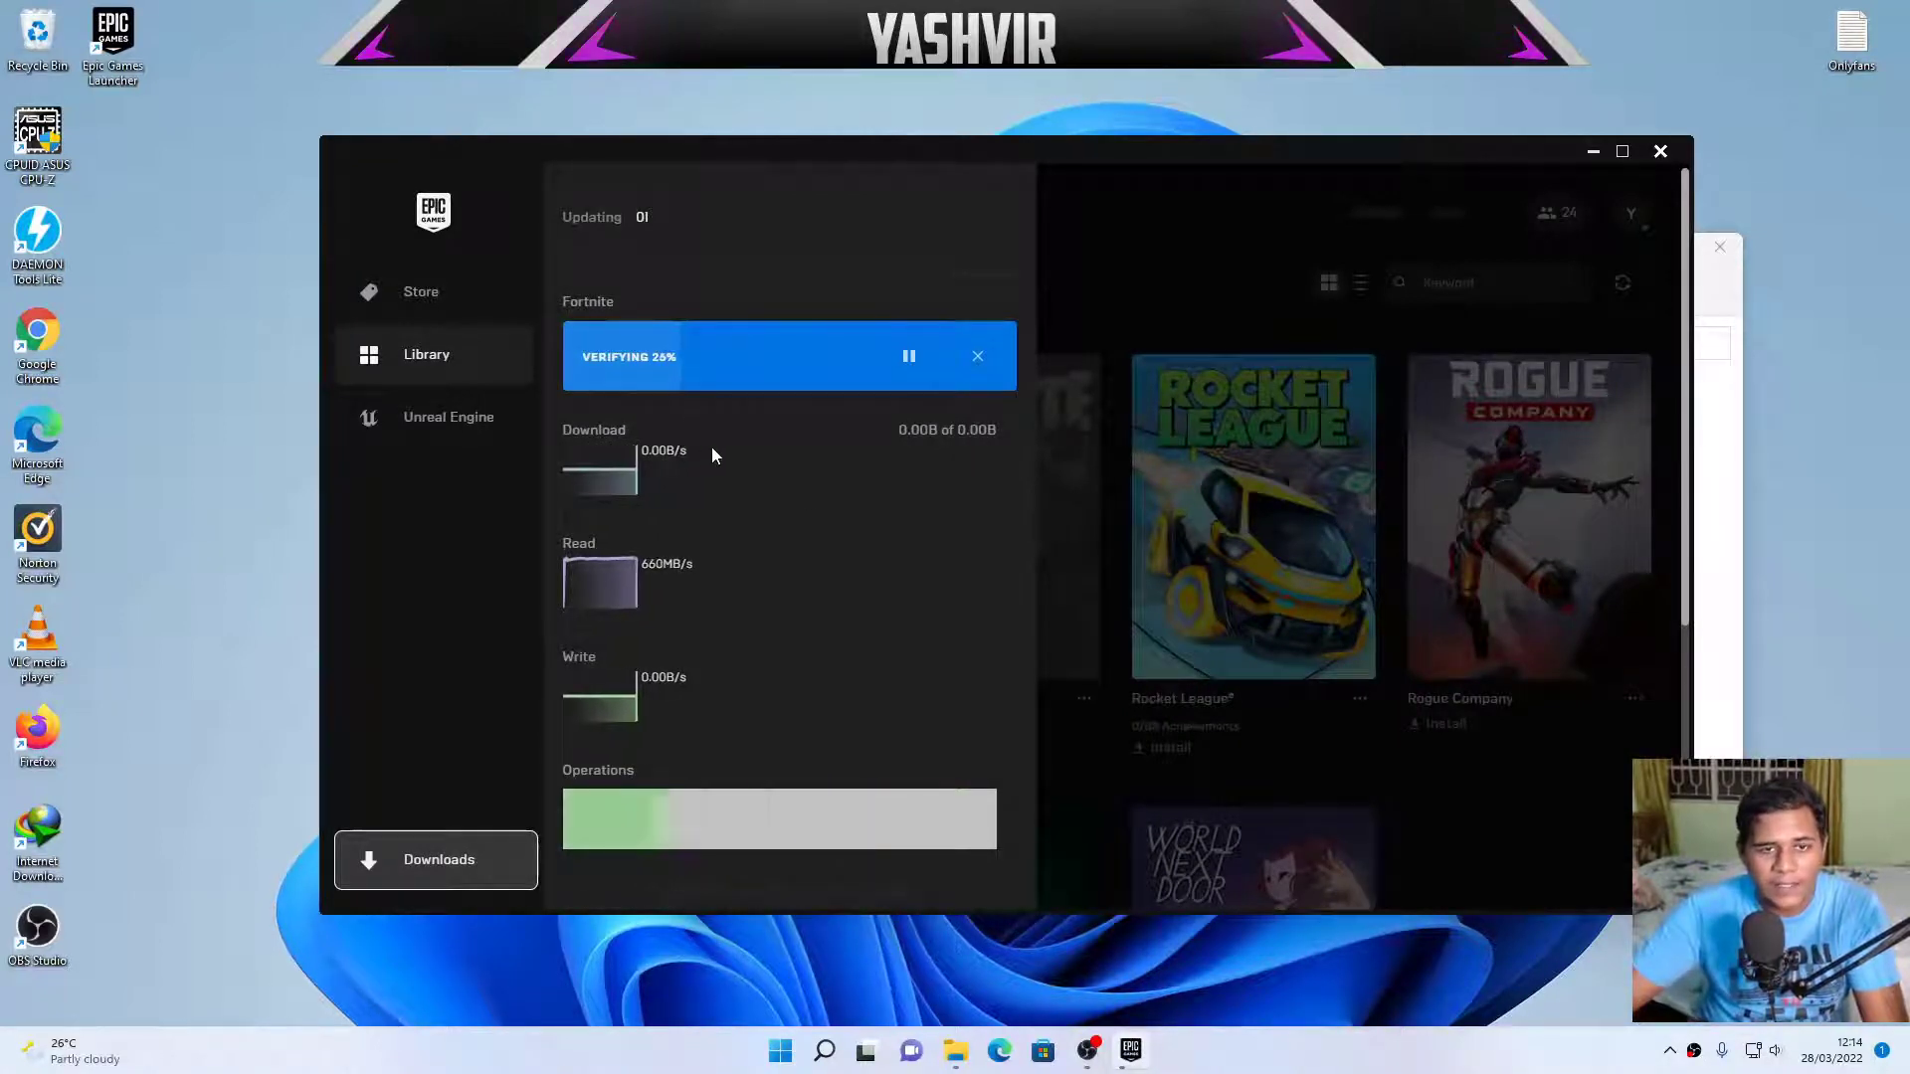
drag(1225, 159, 1135, 163)
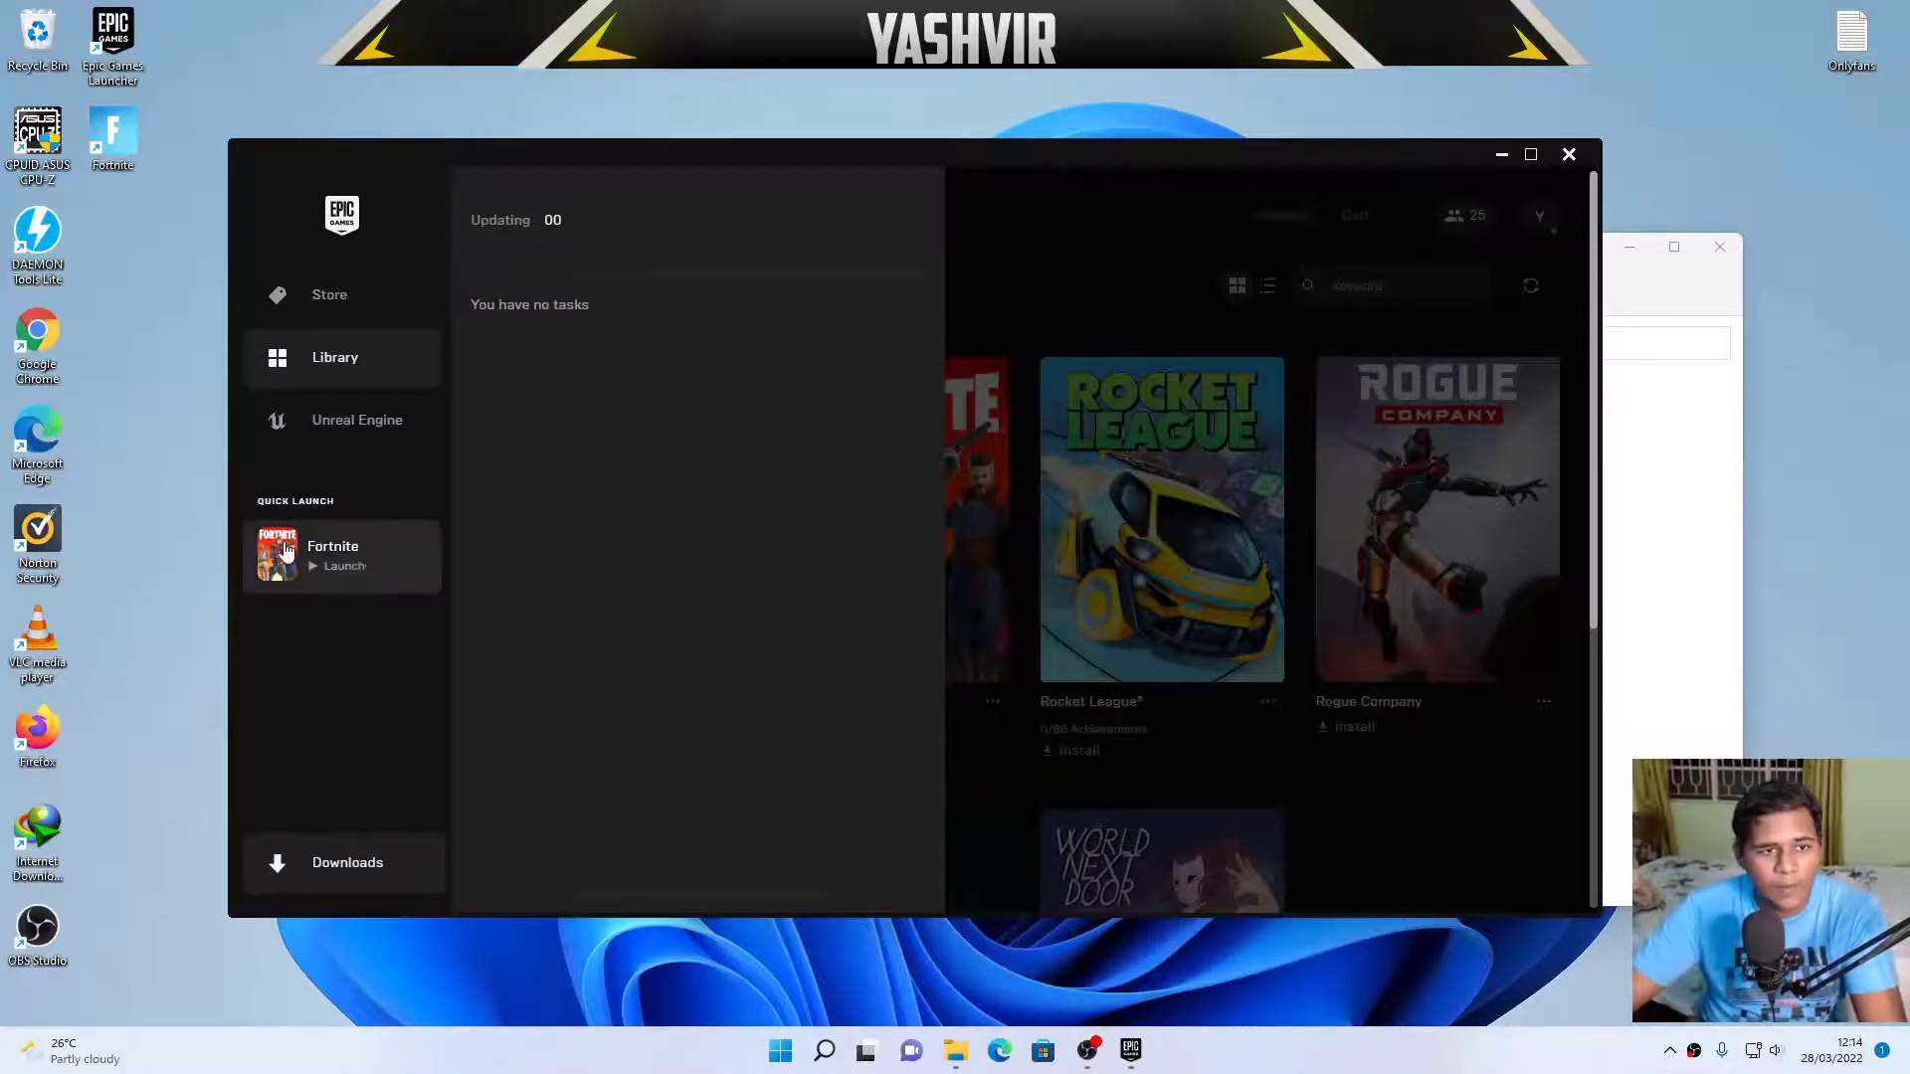
Launch Fortnite, accept automatically applying the best settings for the system, and minimize the game window.
click(1102, 218)
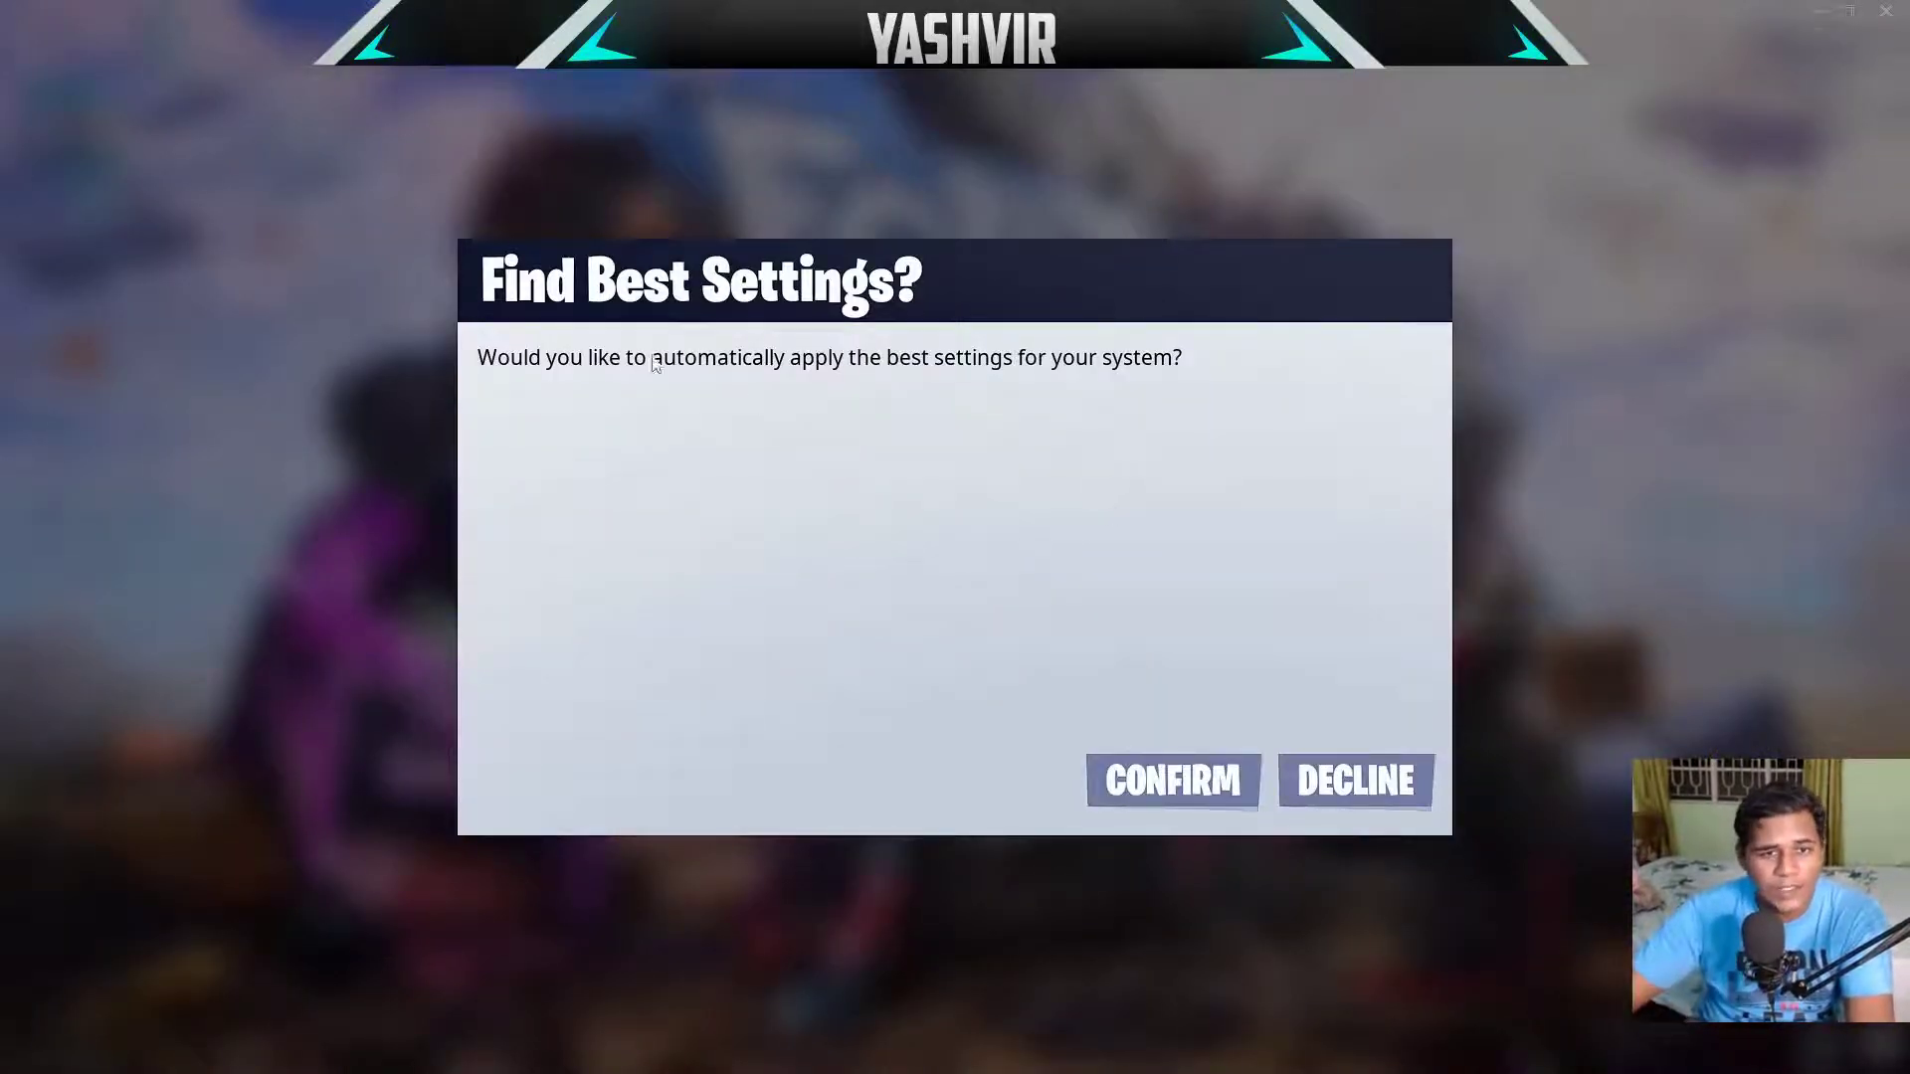
click(1134, 768)
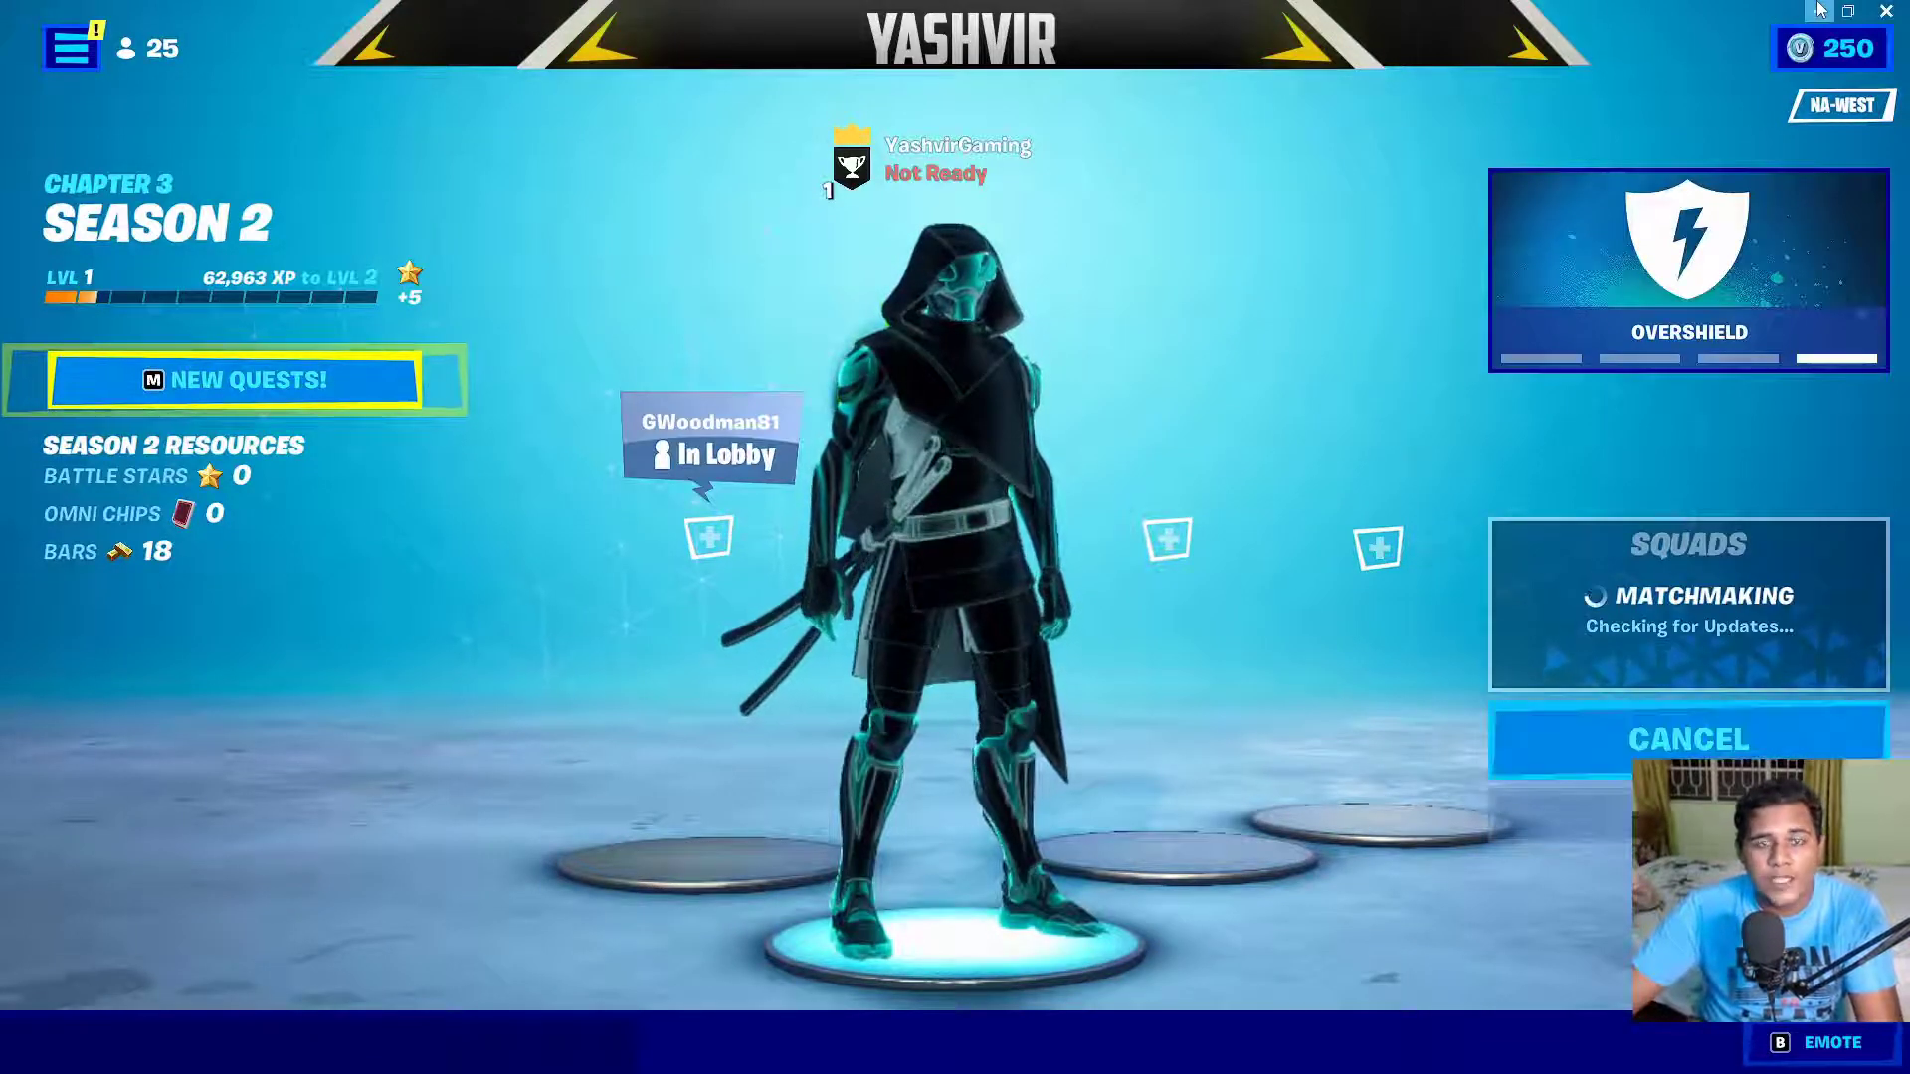
click(1817, 11)
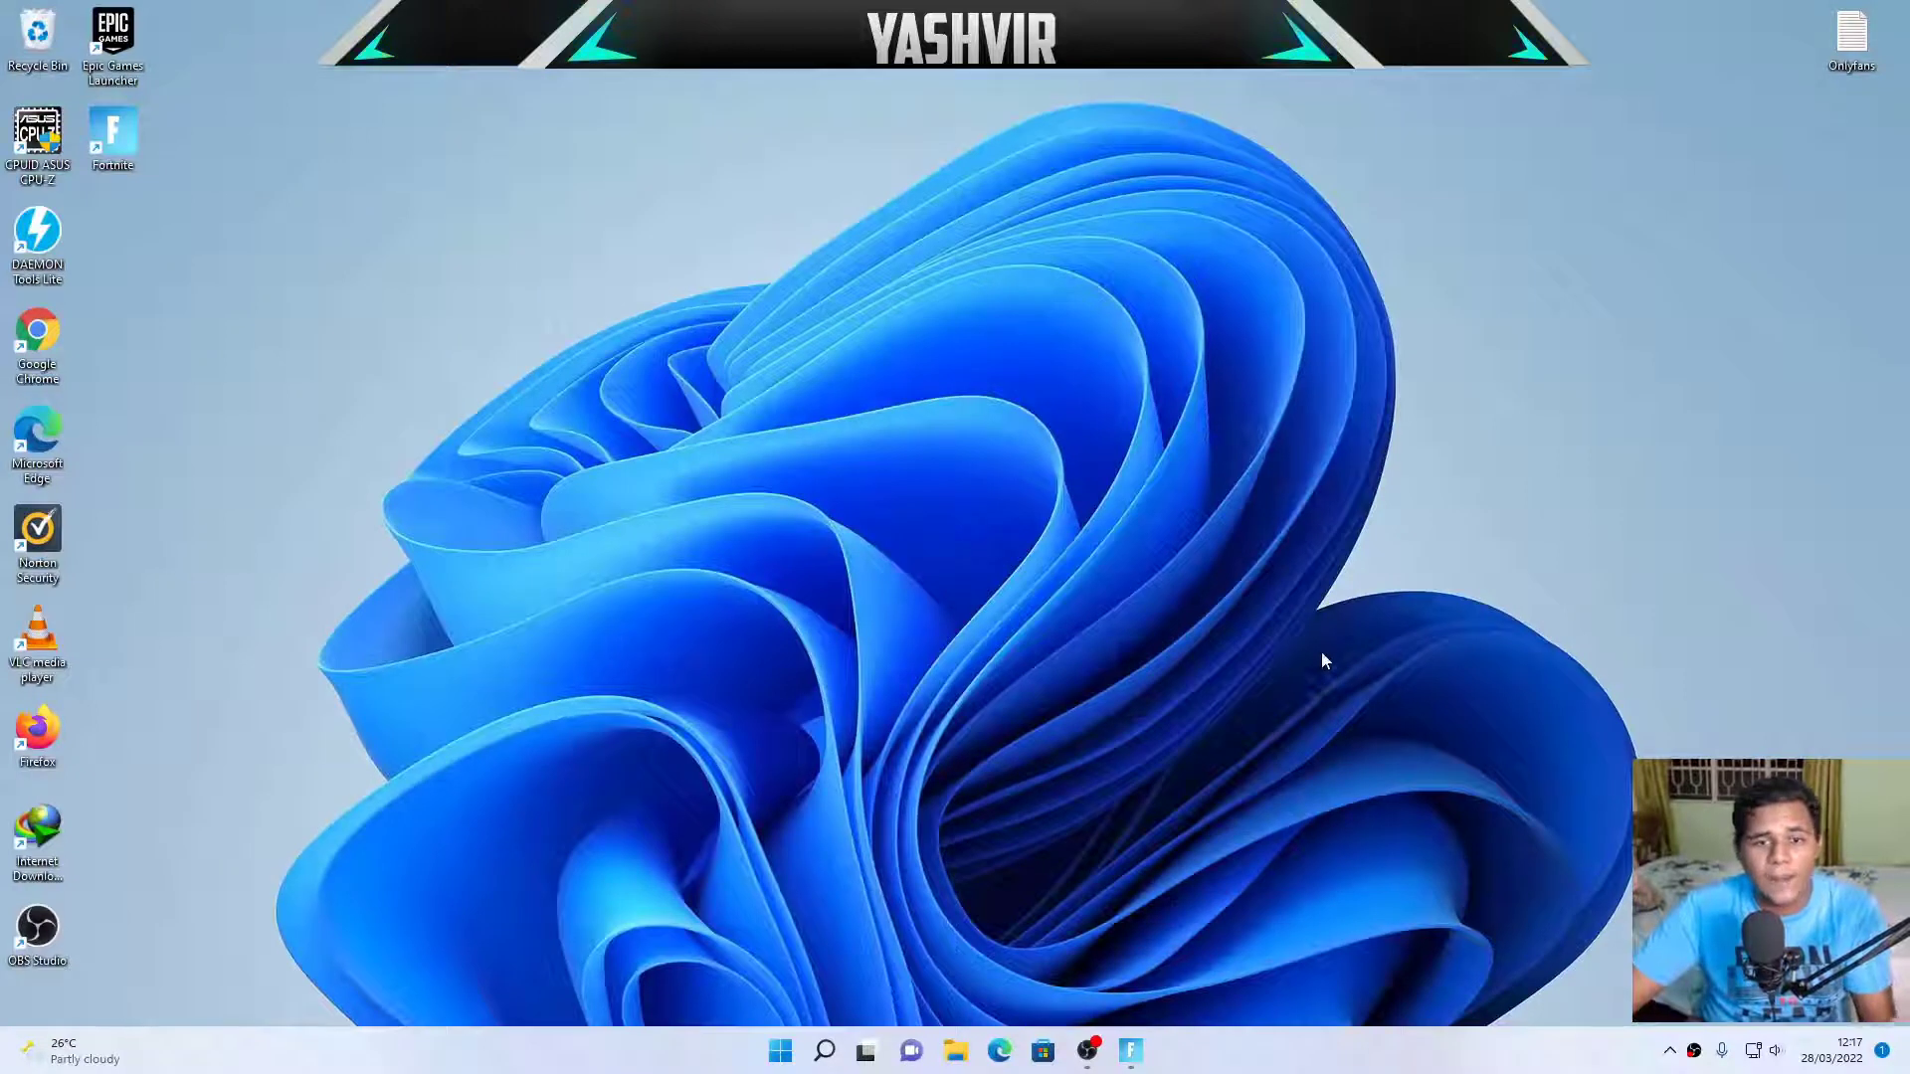